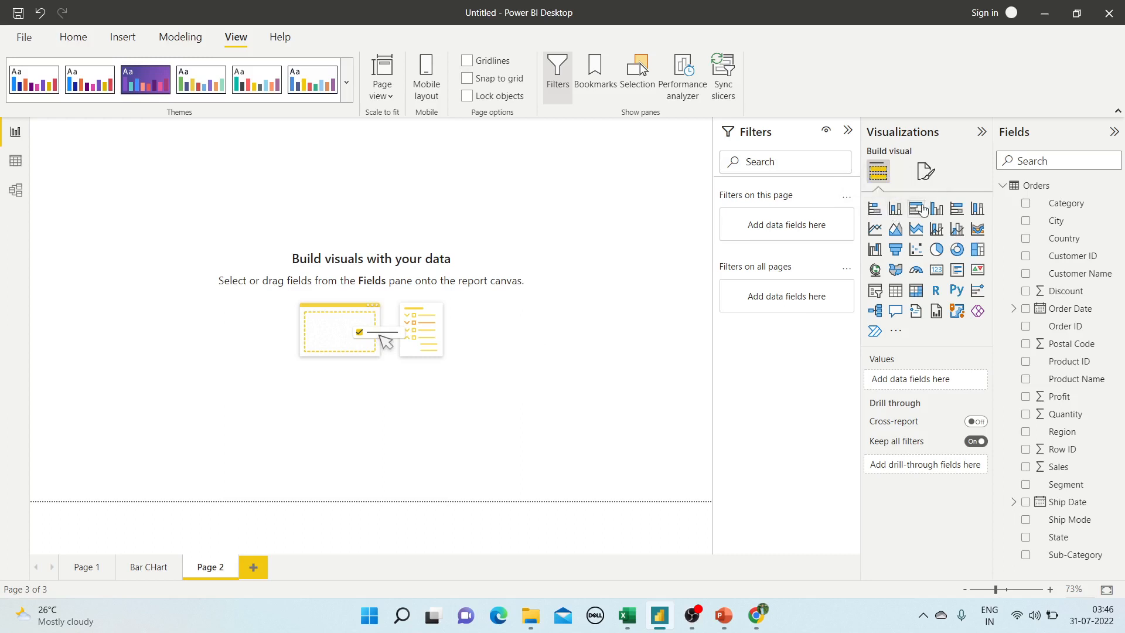
# Step: Add a slightly enlarged stacked bar chart to Page 2 showing Sales by Region
pyautogui.click(876, 210)
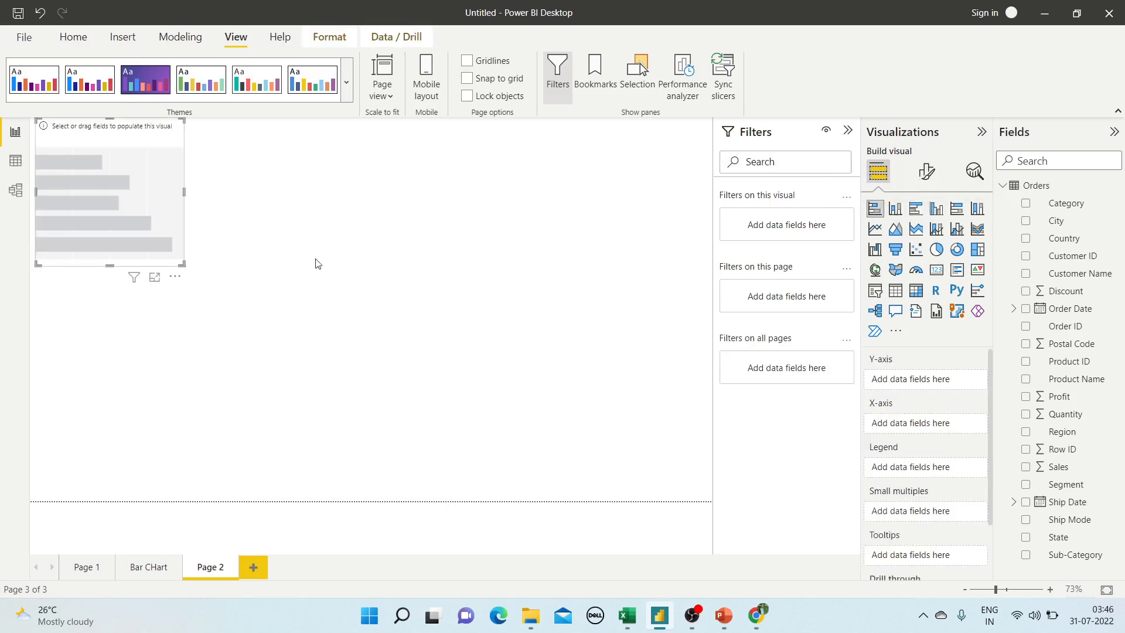
pyautogui.moveTo(183, 267); pyautogui.dragTo(212, 271)
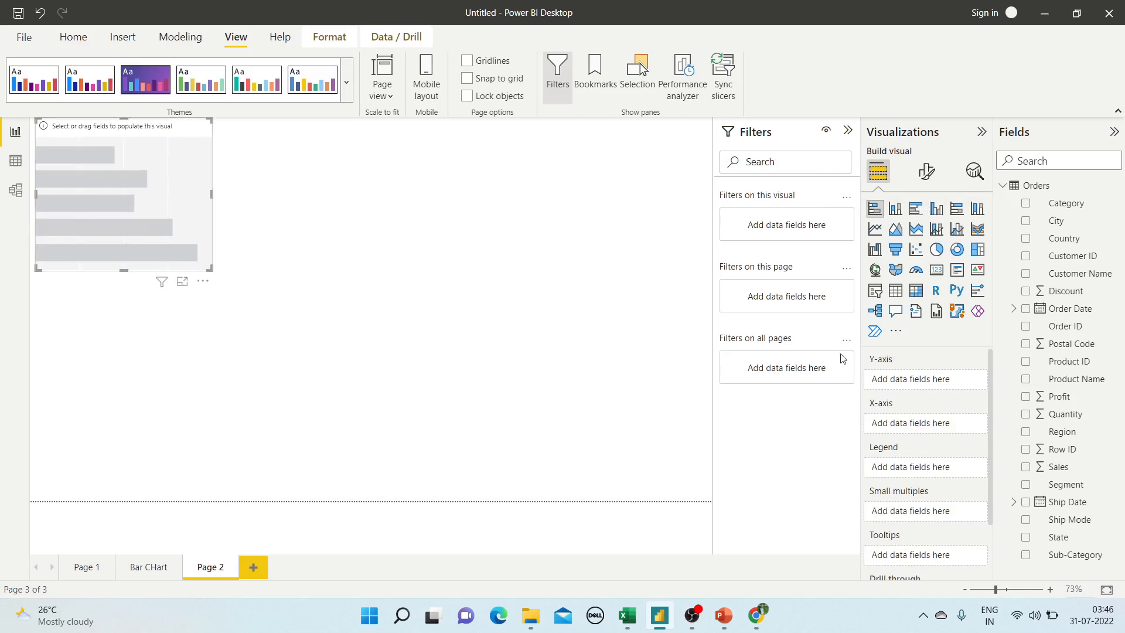
pyautogui.click(1026, 467)
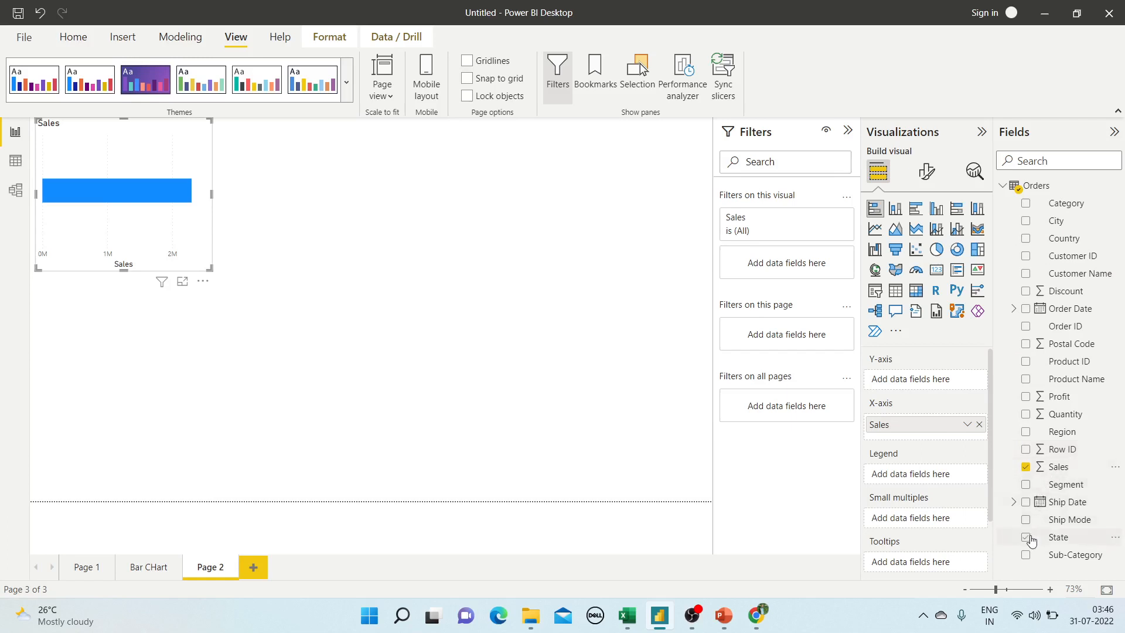
pyautogui.click(1026, 431)
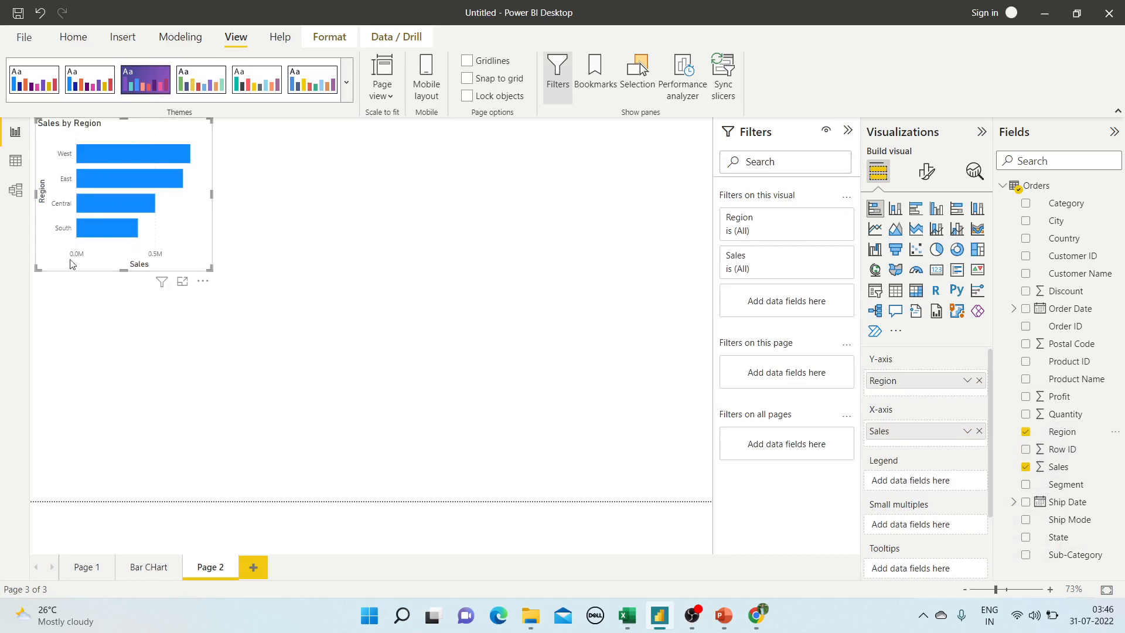
# Step: Copy the formatting of the stacked column chart on the Bar CHart page onto Page 2's Sales by Region chart with Format painter
pyautogui.click(141, 567)
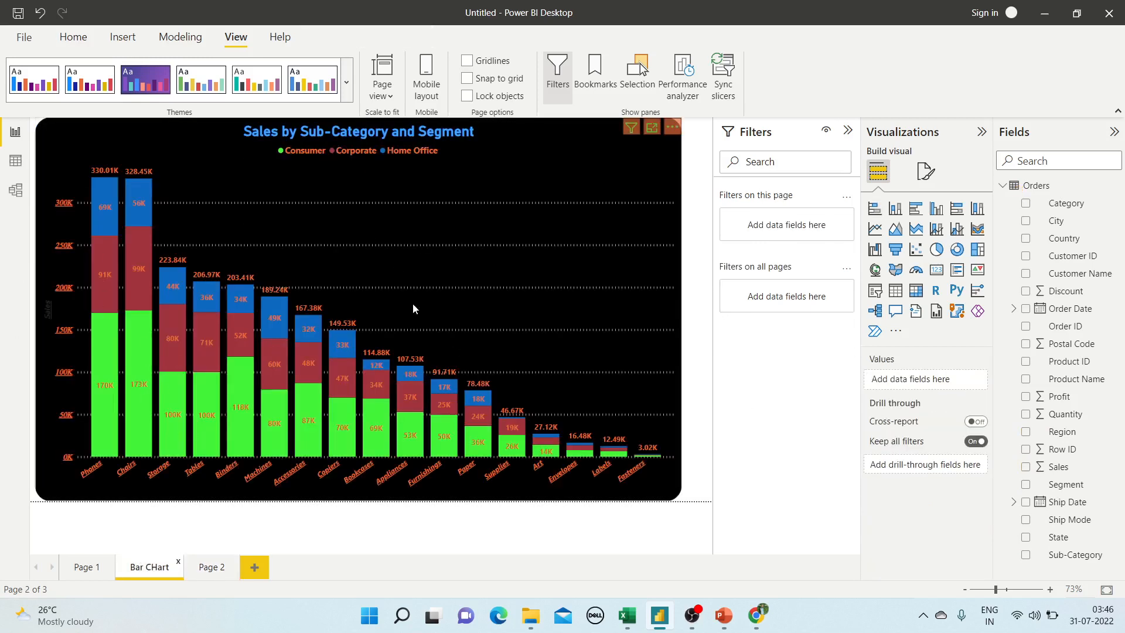
pyautogui.click(211, 566)
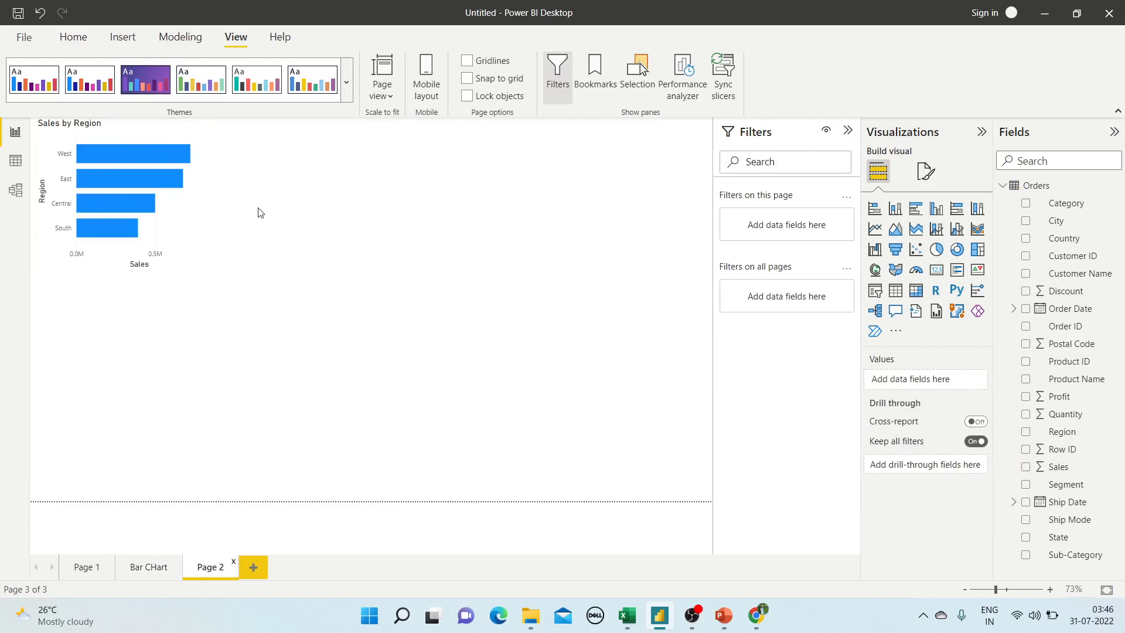
pyautogui.click(138, 576)
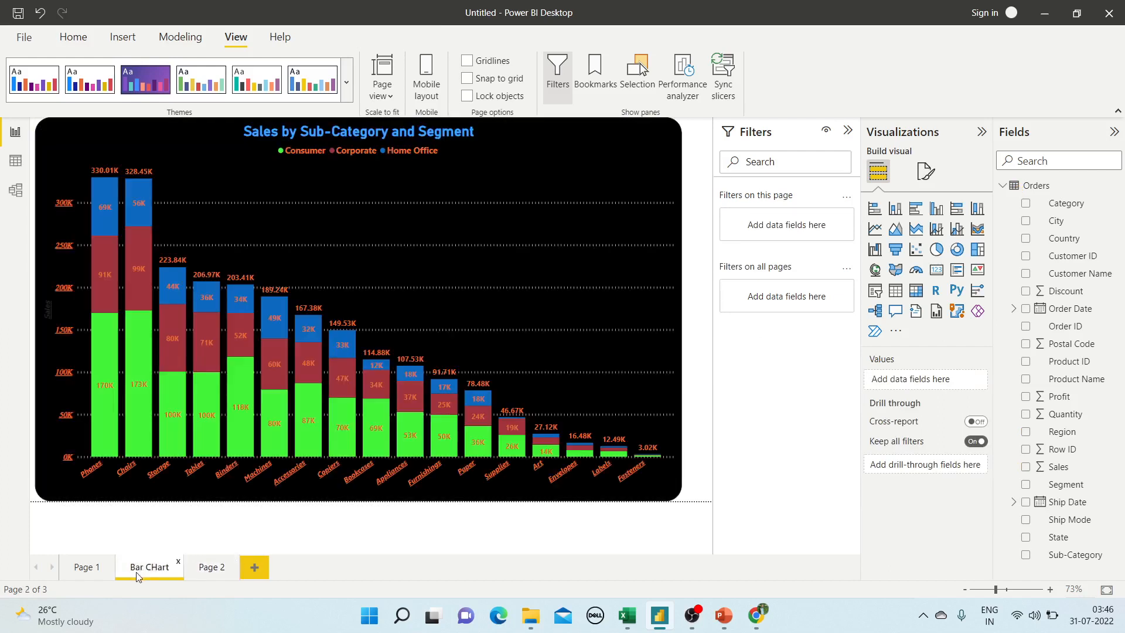
pyautogui.click(73, 41)
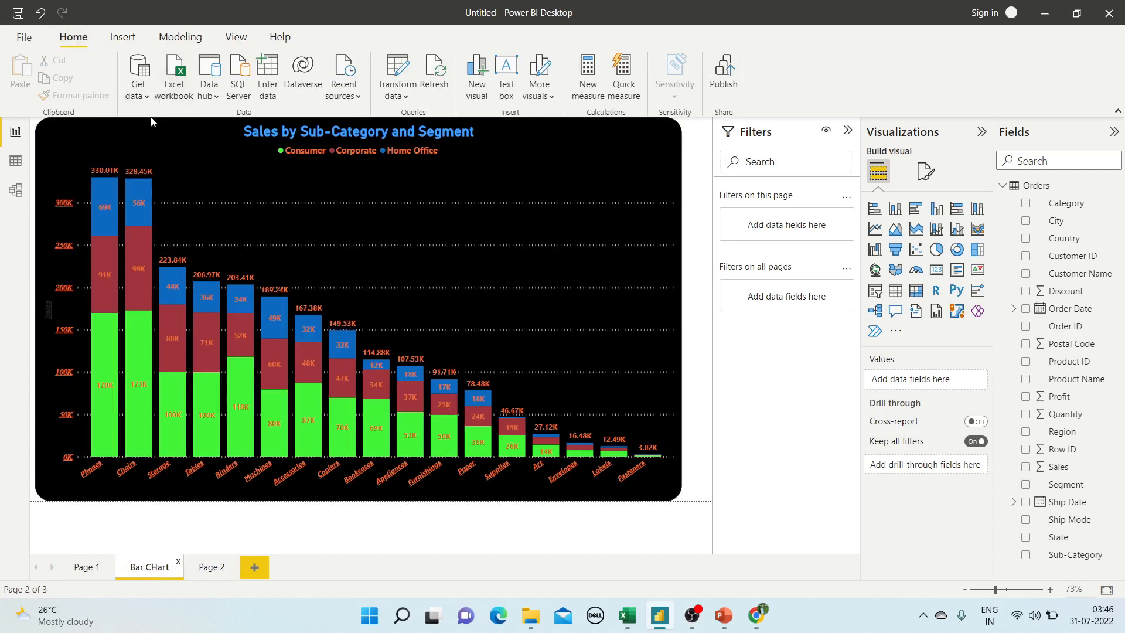
pyautogui.click(169, 153)
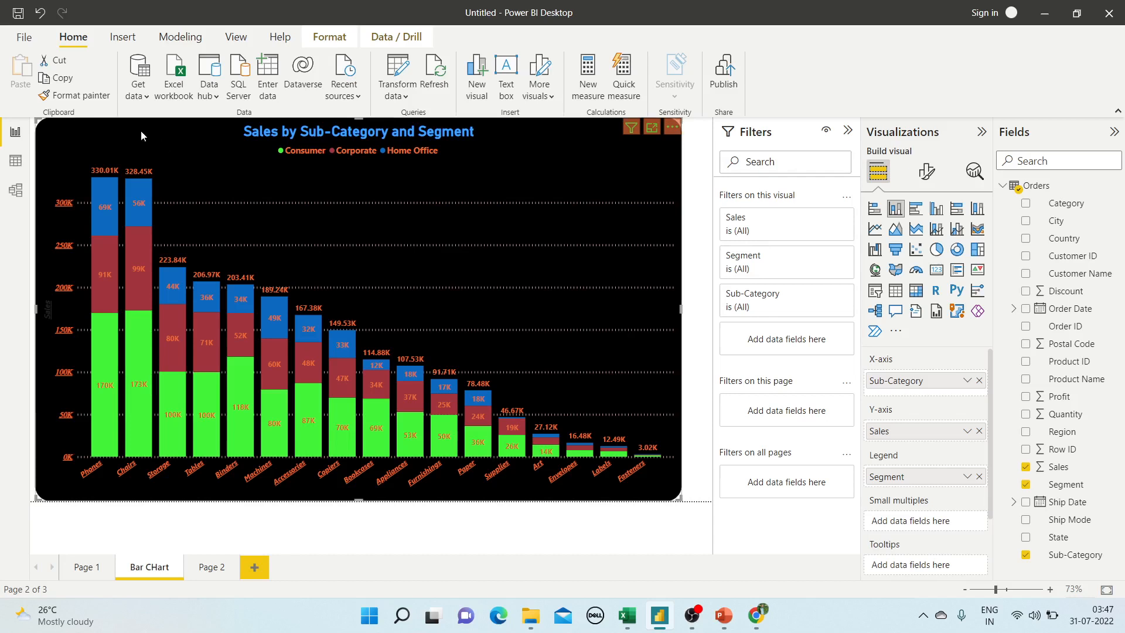
pyautogui.click(81, 96)
pyautogui.click(200, 568)
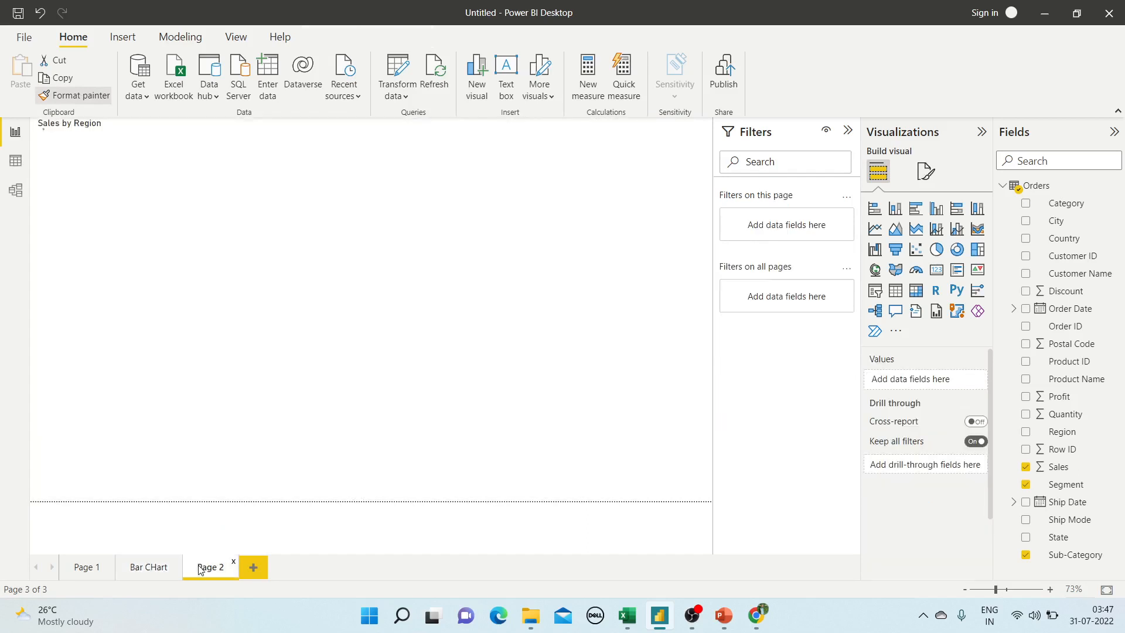
pyautogui.click(109, 186)
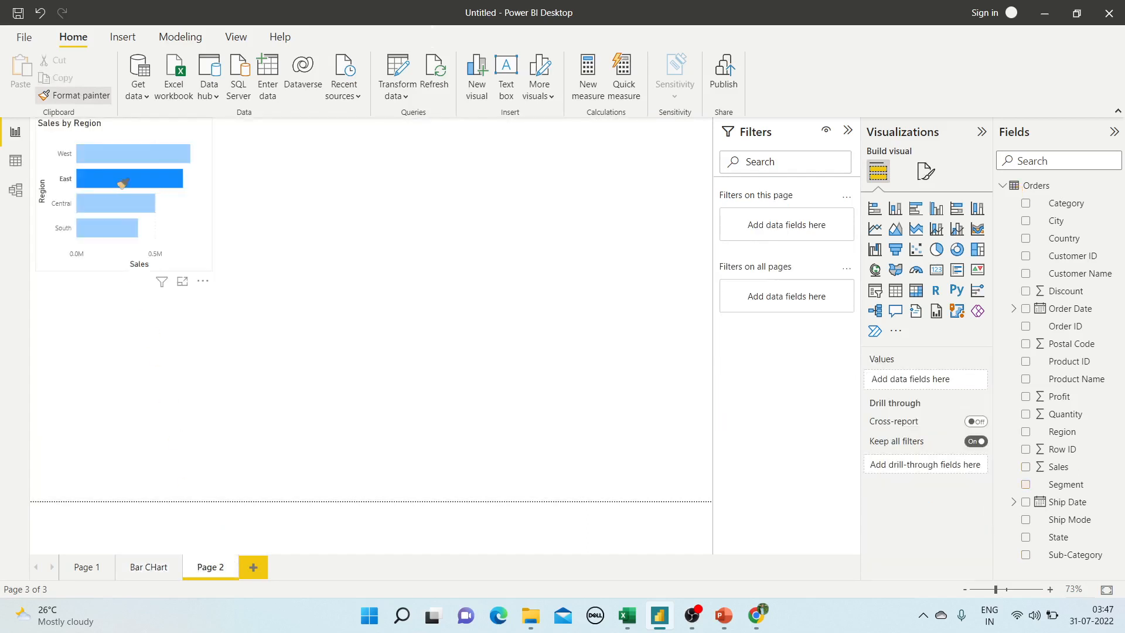
pyautogui.click(179, 218)
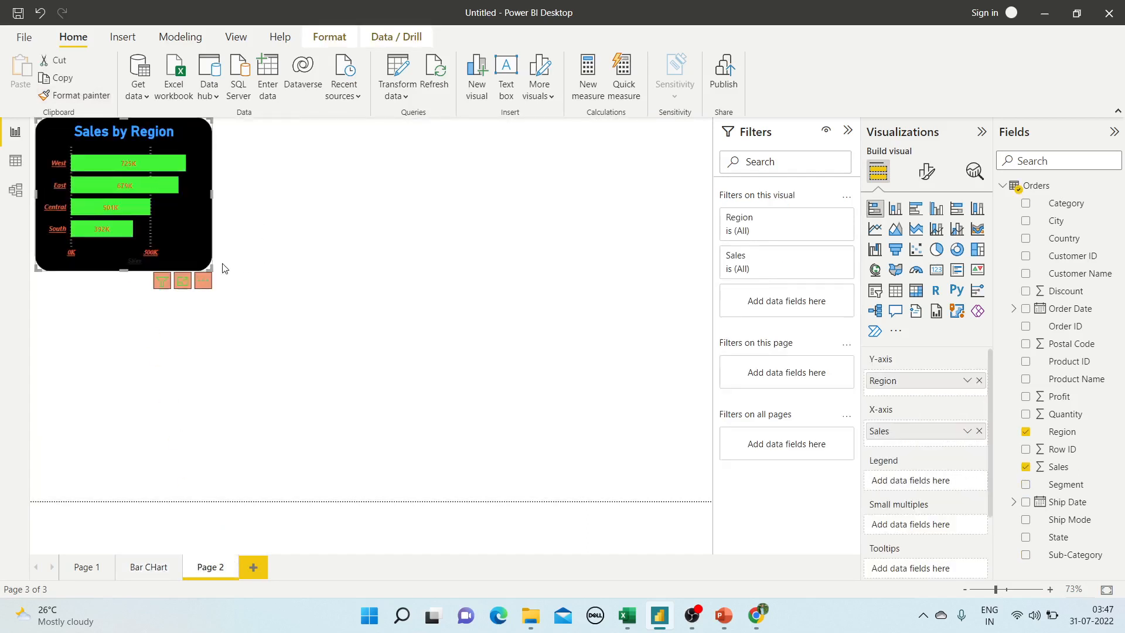
# Step: Enlarge the Sales by Region bar chart and turn off its vertical gridlines
pyautogui.moveTo(209, 267); pyautogui.dragTo(246, 308)
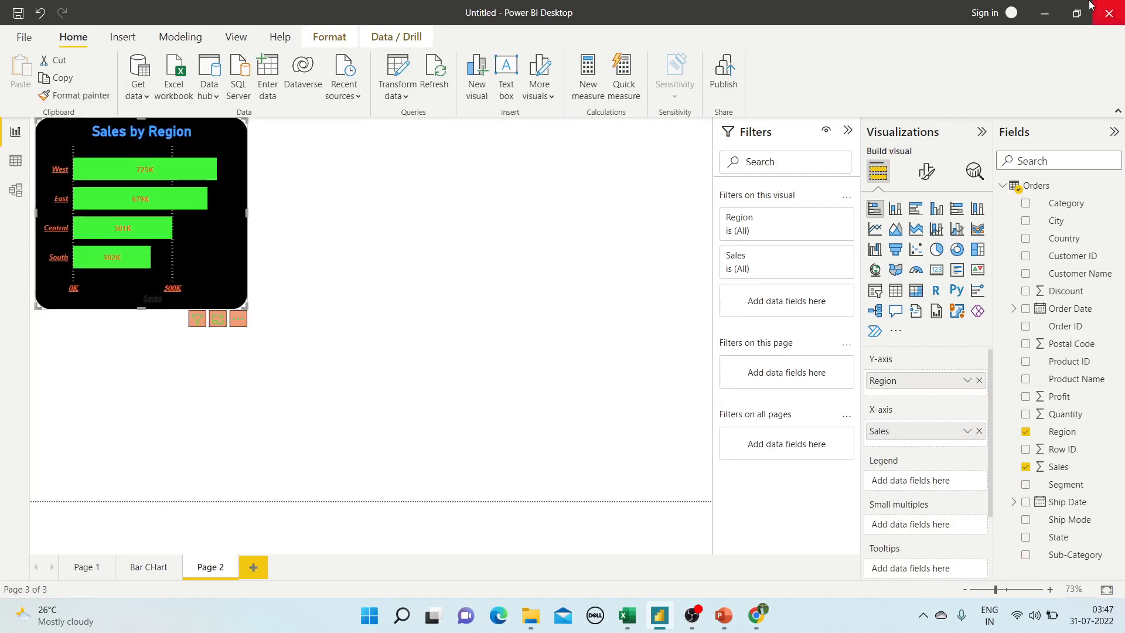
pyautogui.click(927, 172)
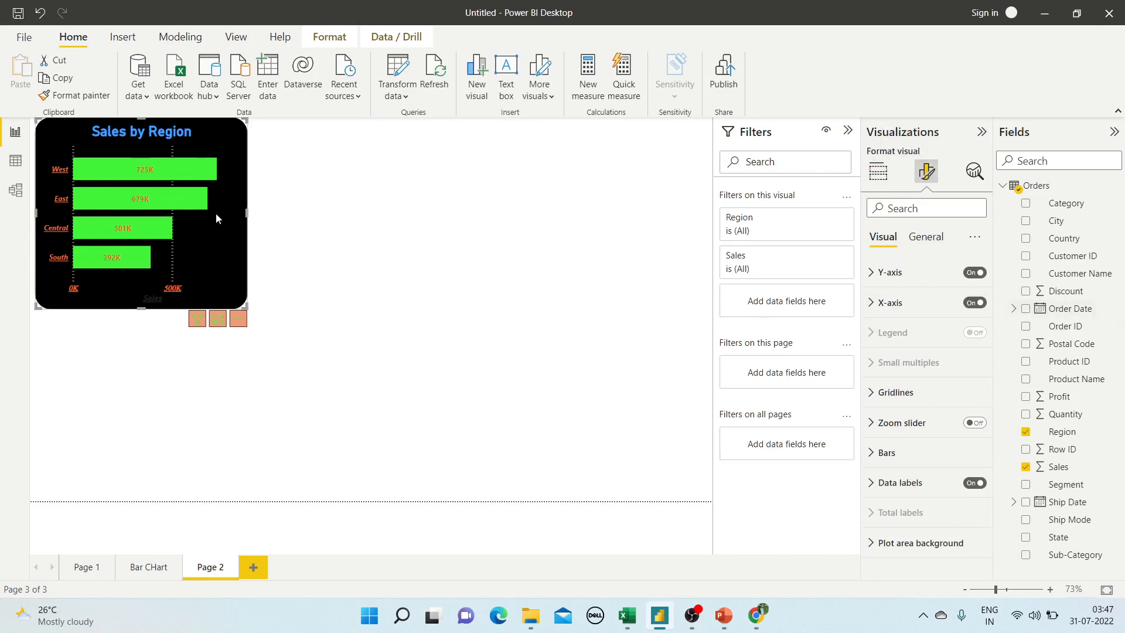
pyautogui.click(878, 393)
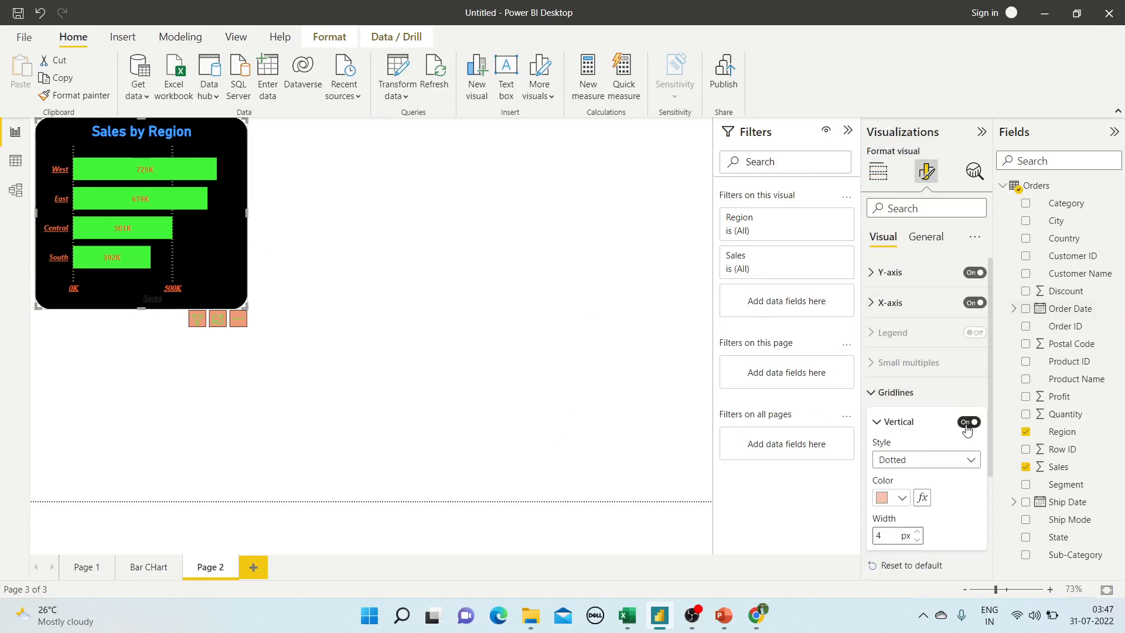
pyautogui.click(968, 422)
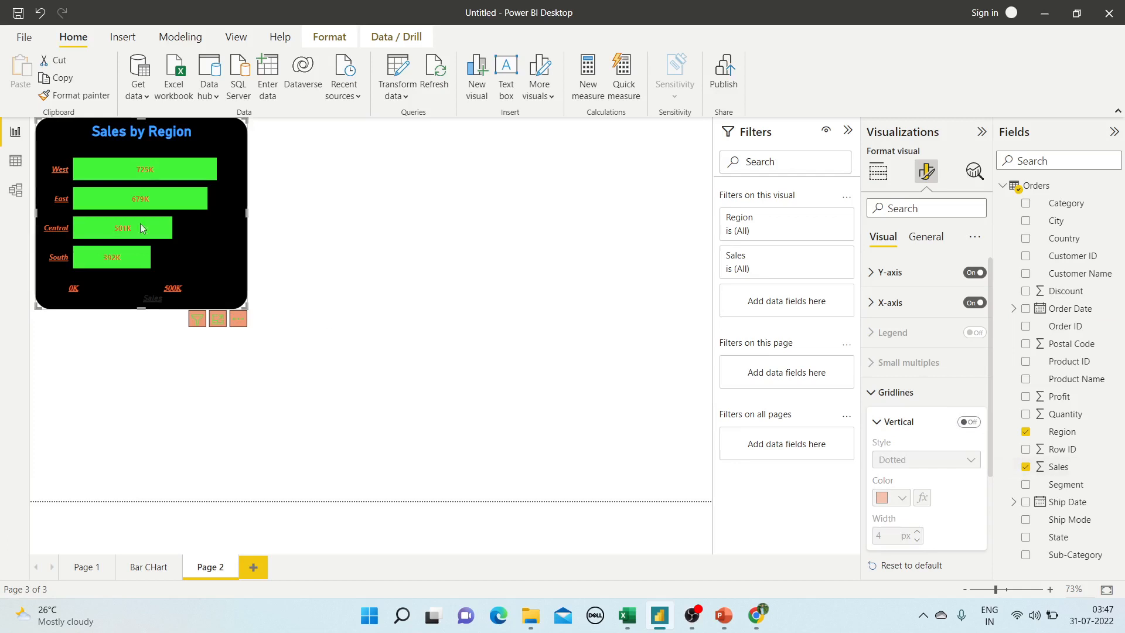
pyautogui.click(287, 235)
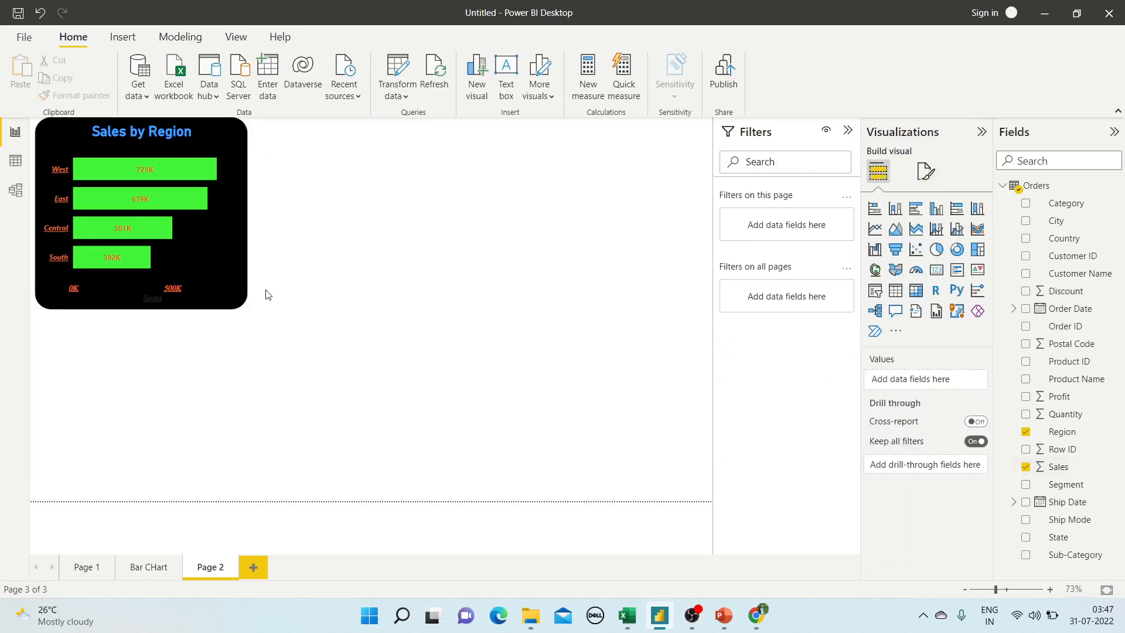
pyautogui.click(213, 258)
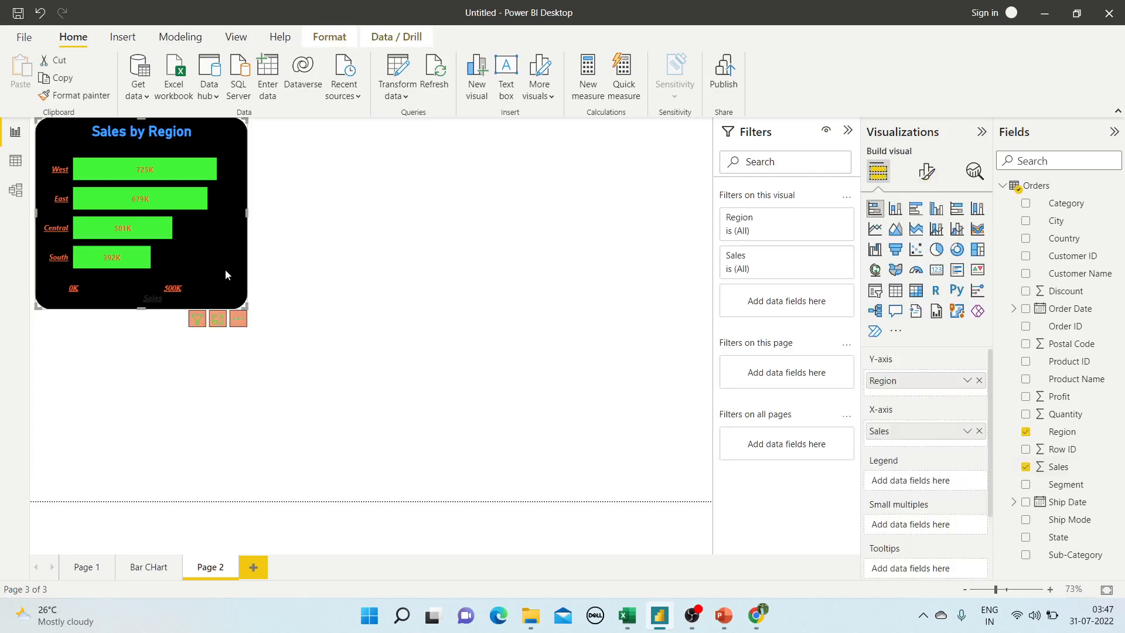
pyautogui.click(278, 258)
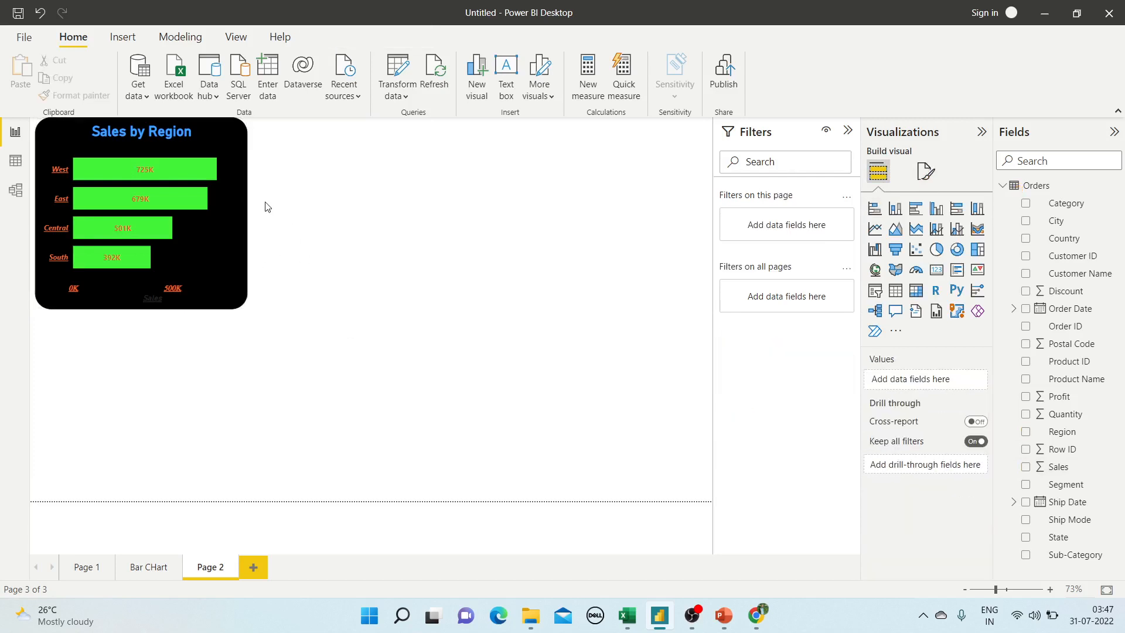
pyautogui.click(895, 209)
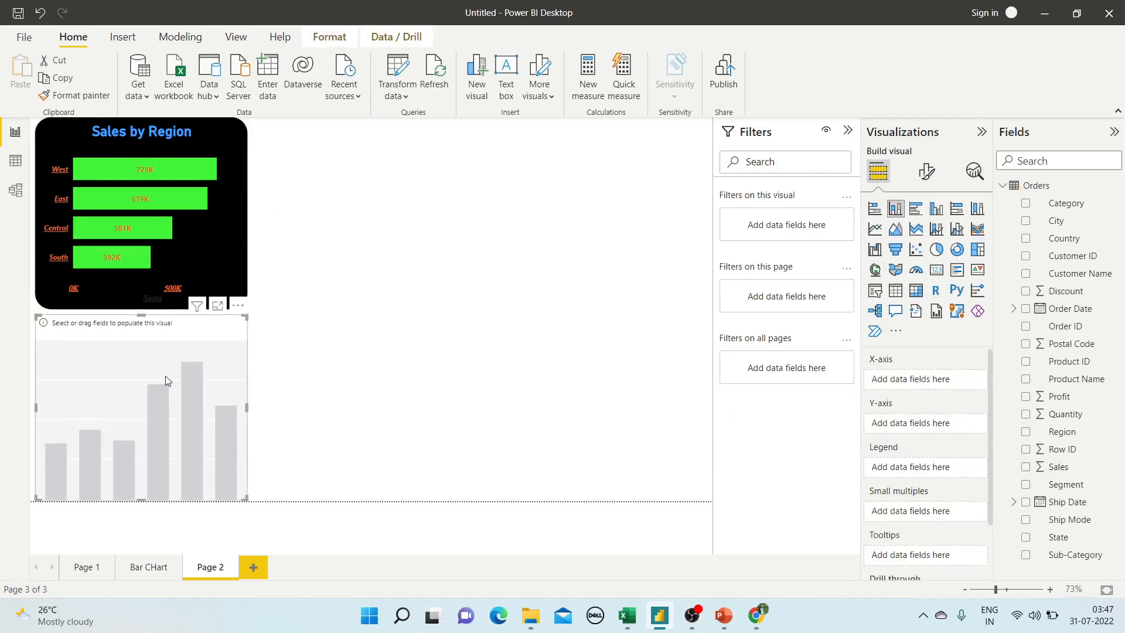
pyautogui.hotkey('ctrl', 'z')
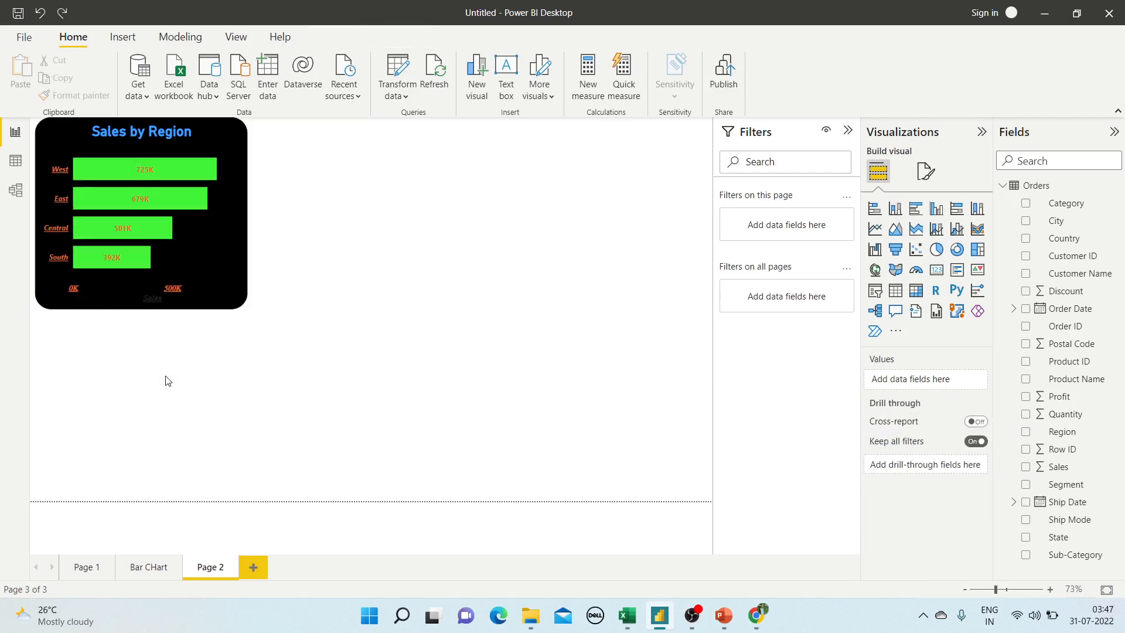
# Step: Duplicate the Sales by Region bar chart directly to its right and convert the copy to a stacked column chart
pyautogui.click(199, 138)
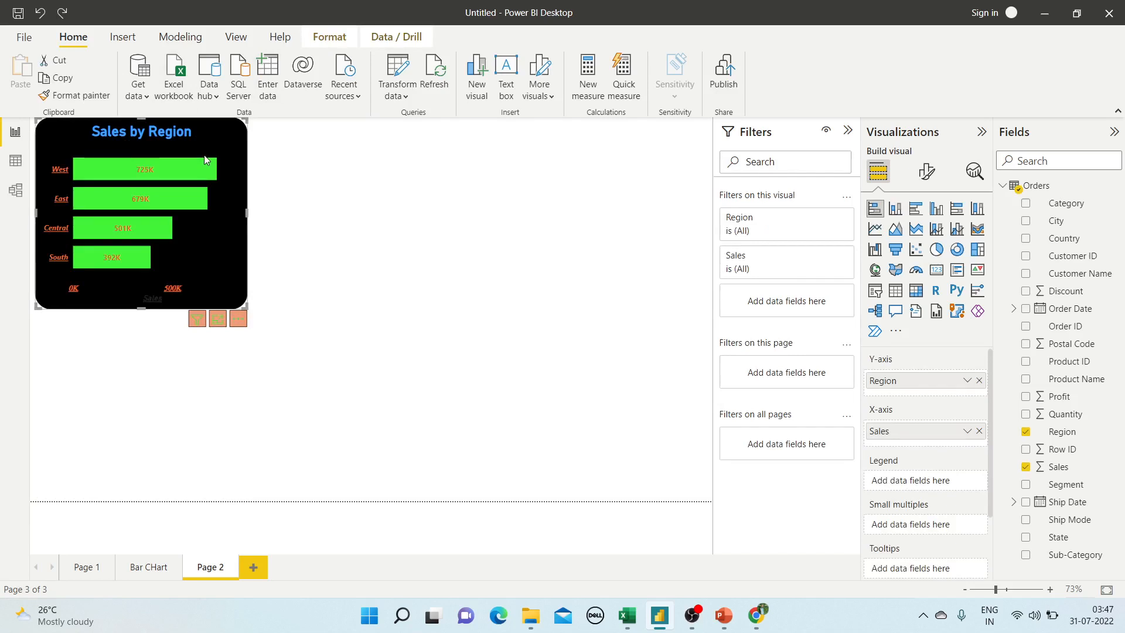
pyautogui.hotkey('ctrl', 'c')
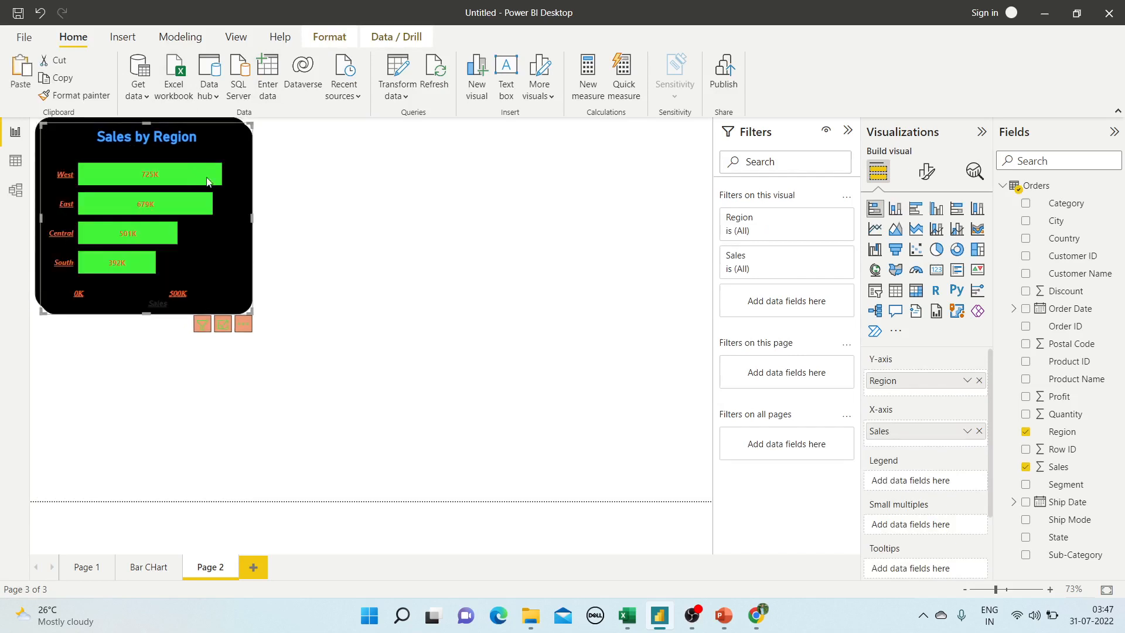
pyautogui.hotkey('ctrl', 'v')
pyautogui.moveTo(183, 176); pyautogui.dragTo(402, 174)
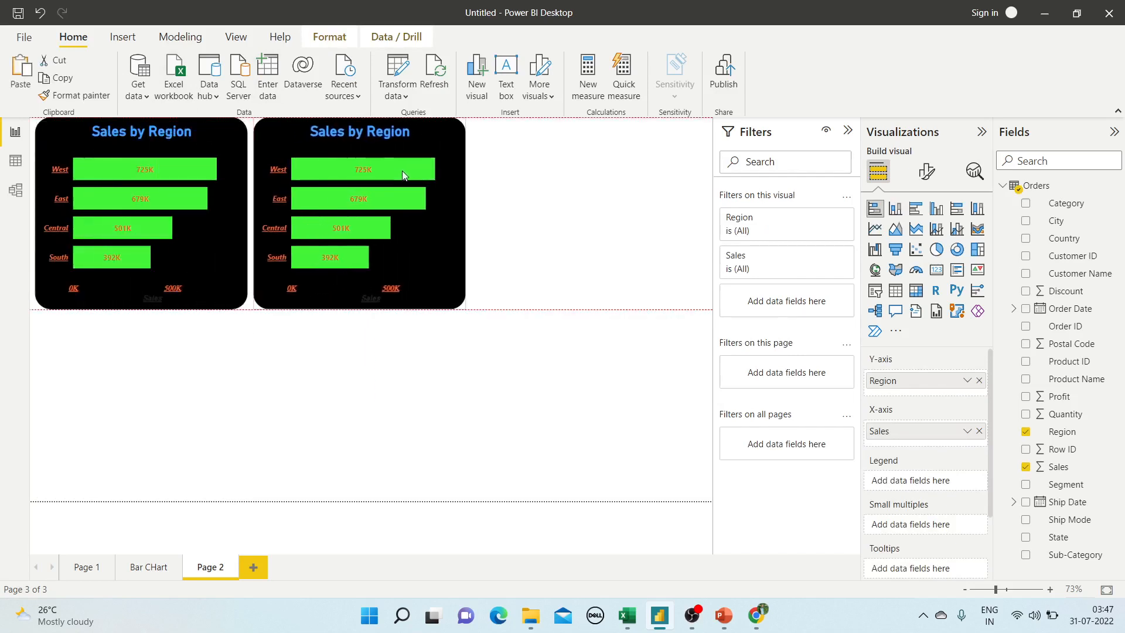
pyautogui.click(896, 209)
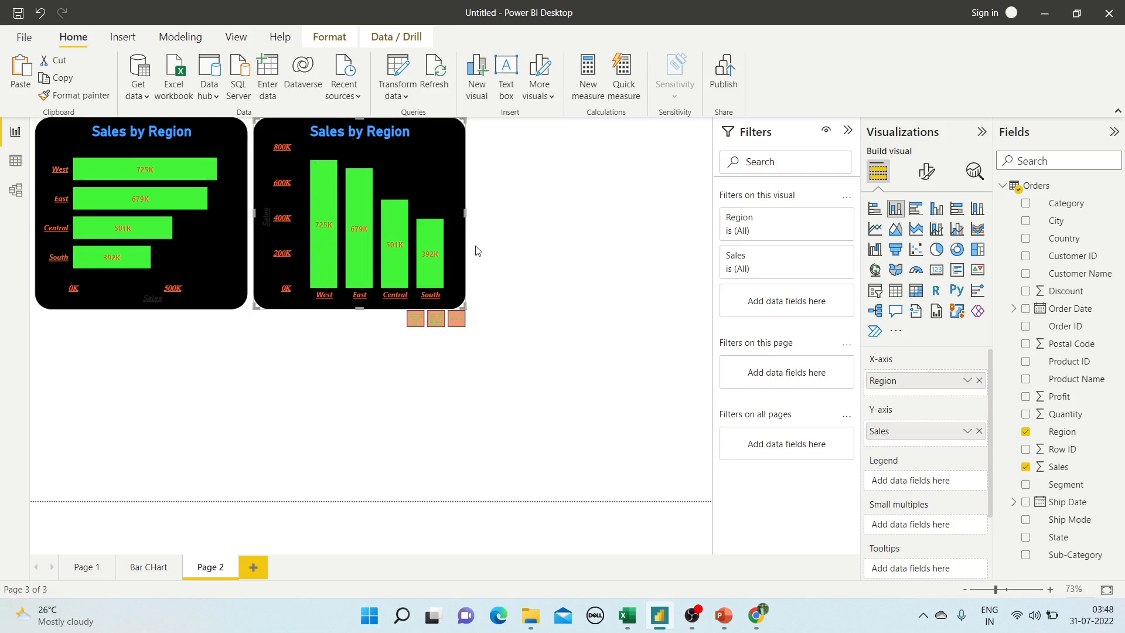
# Step: Duplicate the stacked column chart to its right and convert the copy to a clustered bar chart
pyautogui.hotkey('ctrl', 'c')
pyautogui.hotkey('ctrl', 'v')
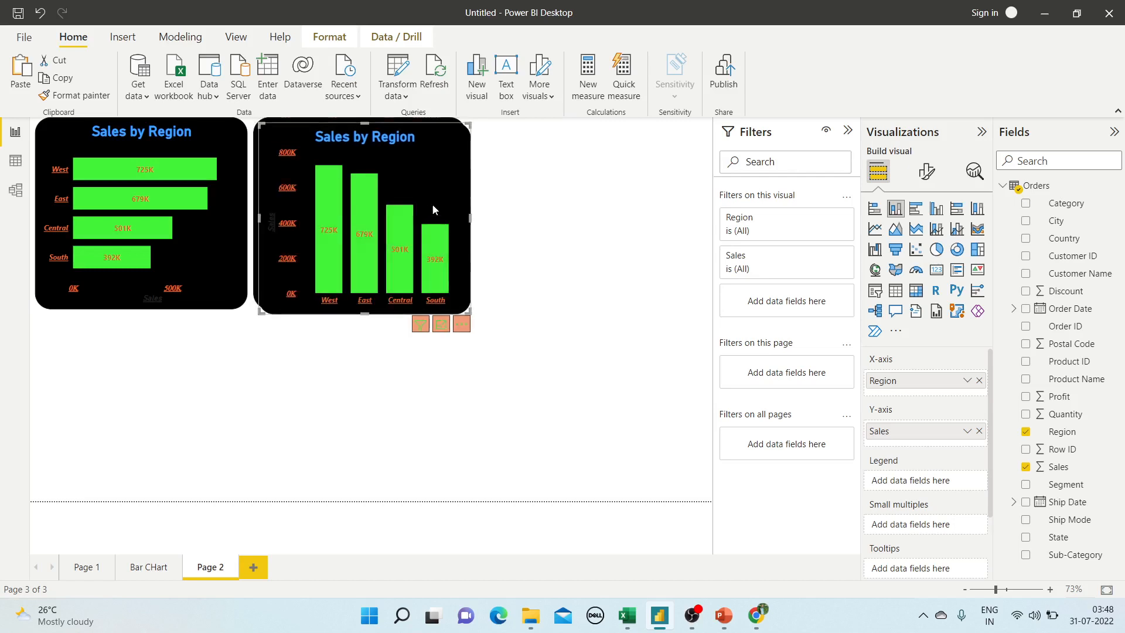
pyautogui.moveTo(431, 203); pyautogui.dragTo(646, 198)
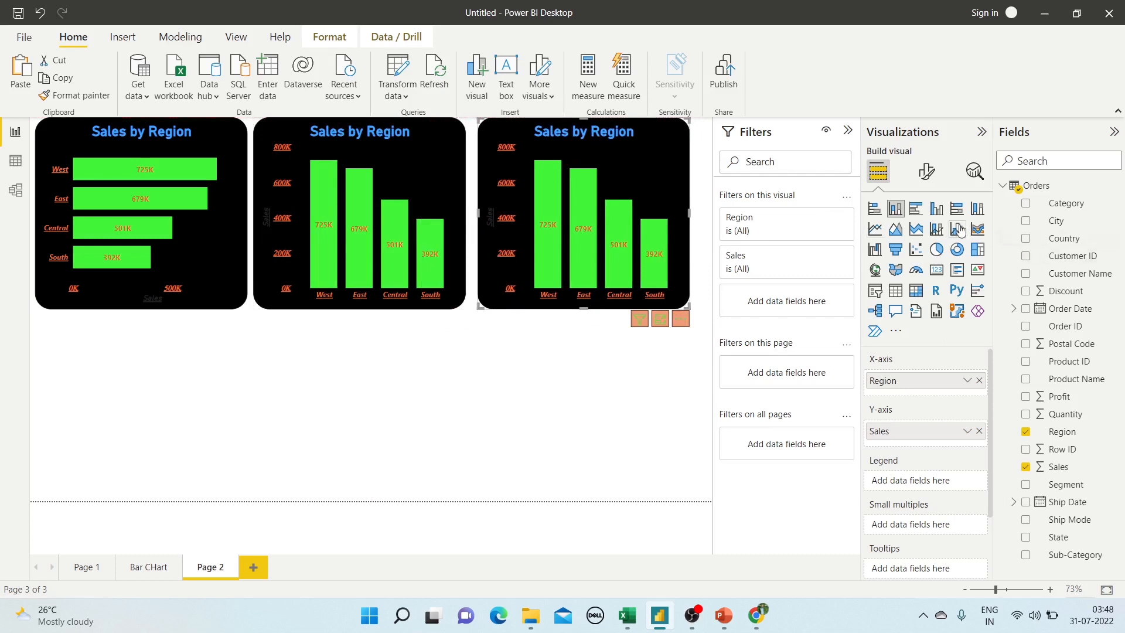
pyautogui.click(915, 209)
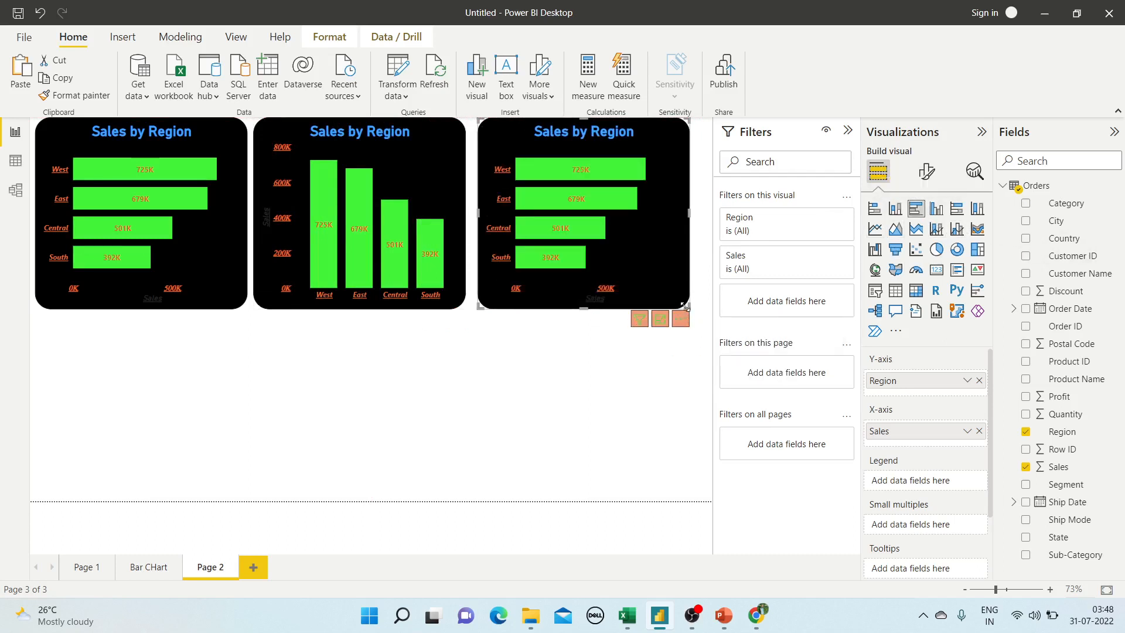
# Step: Enlarge the clustered bar chart downward and add Profit below Sales on its X-axis
pyautogui.moveTo(685, 306); pyautogui.dragTo(701, 387)
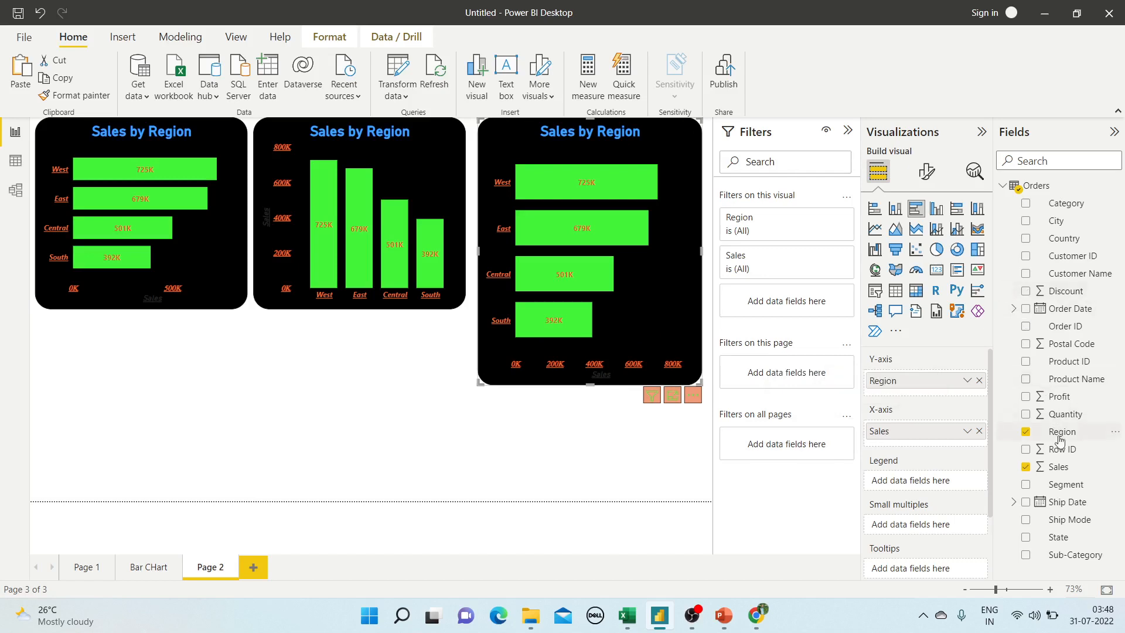
pyautogui.moveTo(1064, 401); pyautogui.dragTo(911, 448)
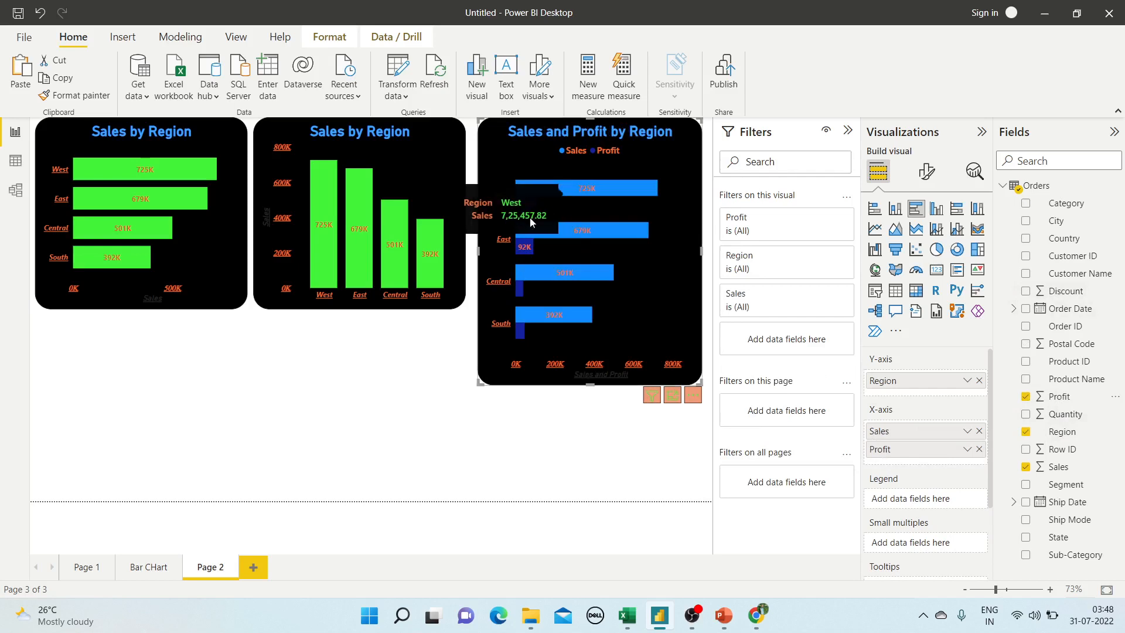
pyautogui.moveTo(534, 208)
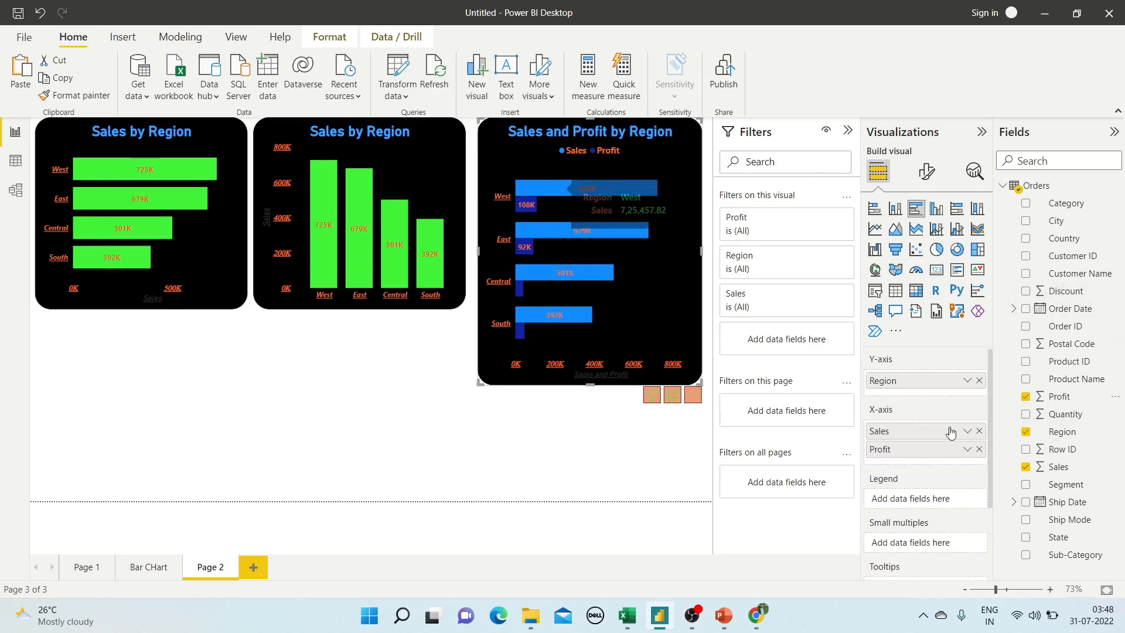
# Step: Try Discount in place of Sales on the clustered bar chart's X-axis, restoring Sales above Profit and removing Discount
pyautogui.click(977, 432)
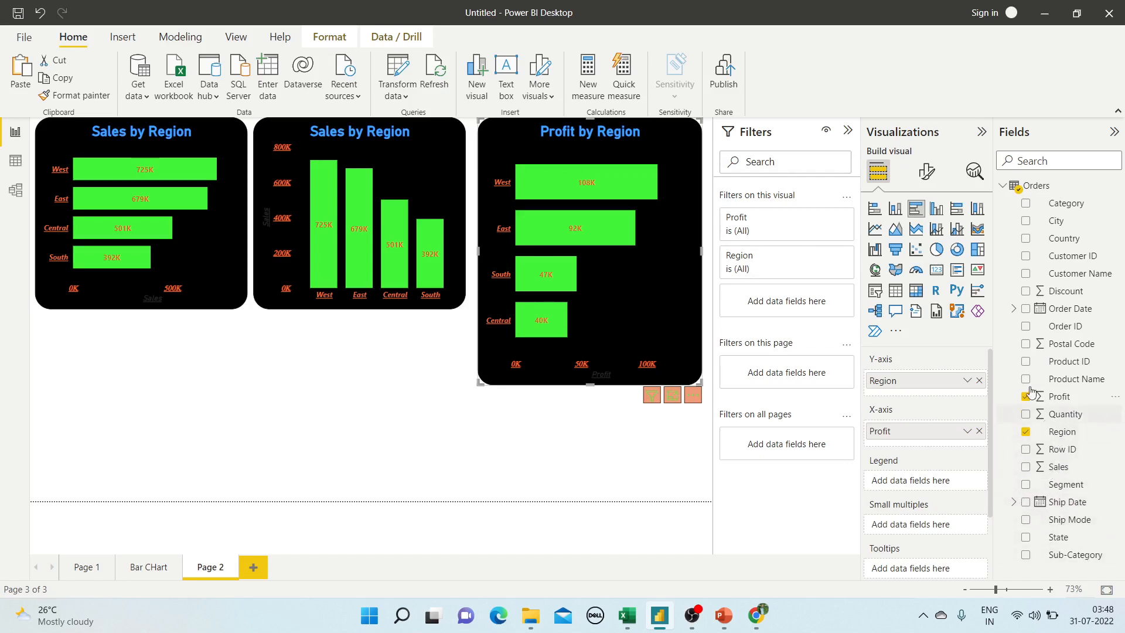
pyautogui.moveTo(1055, 293); pyautogui.dragTo(912, 432)
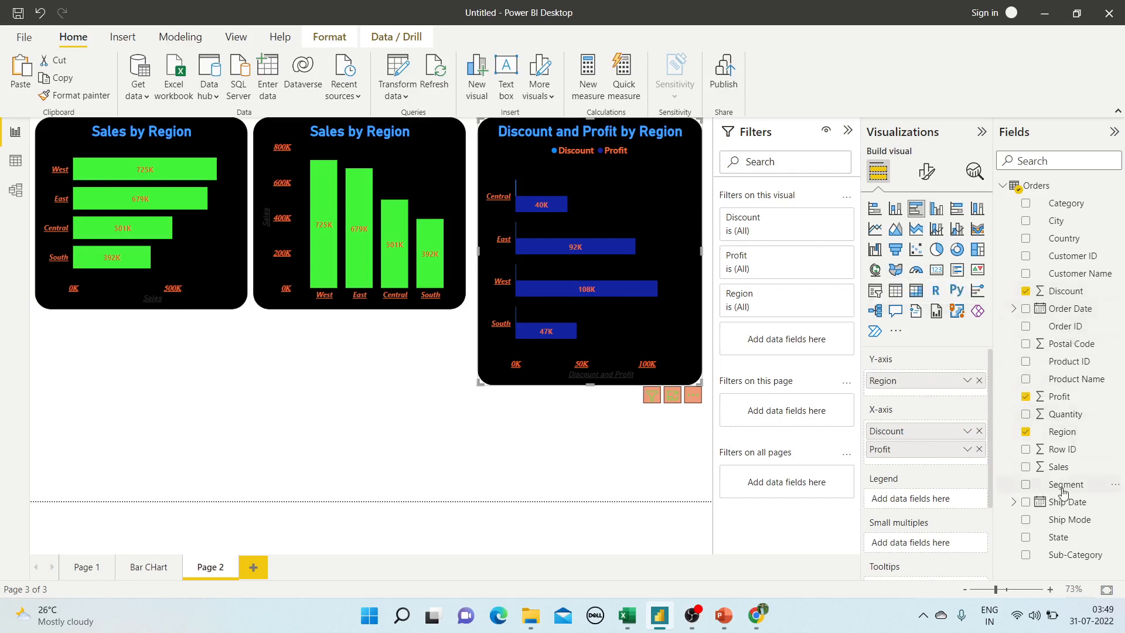
pyautogui.moveTo(1062, 467); pyautogui.dragTo(941, 432)
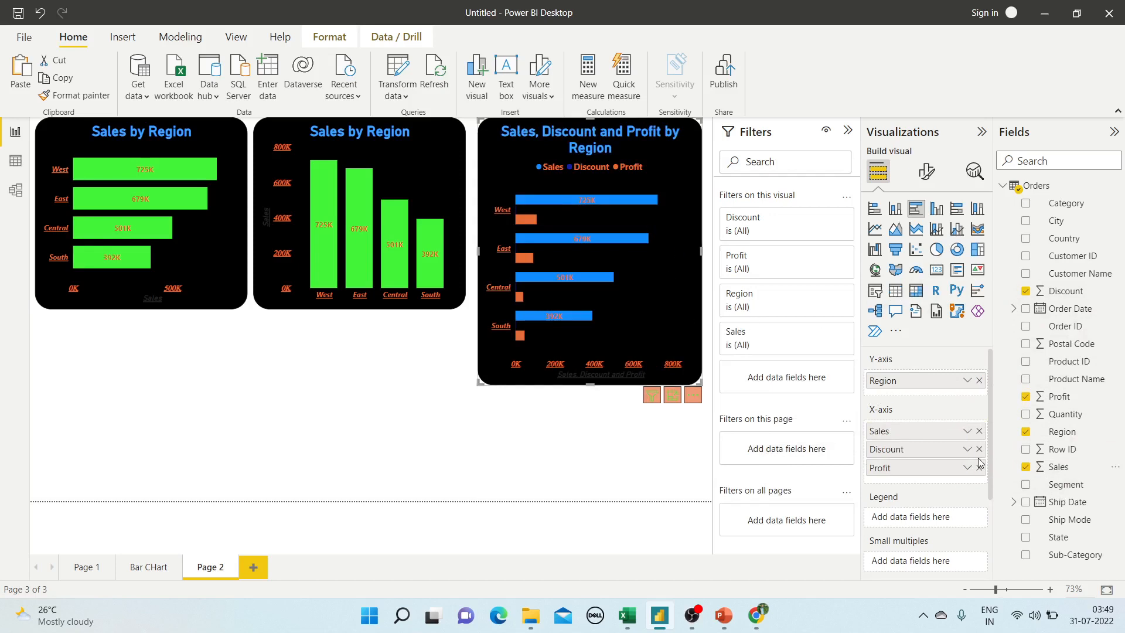
pyautogui.click(980, 449)
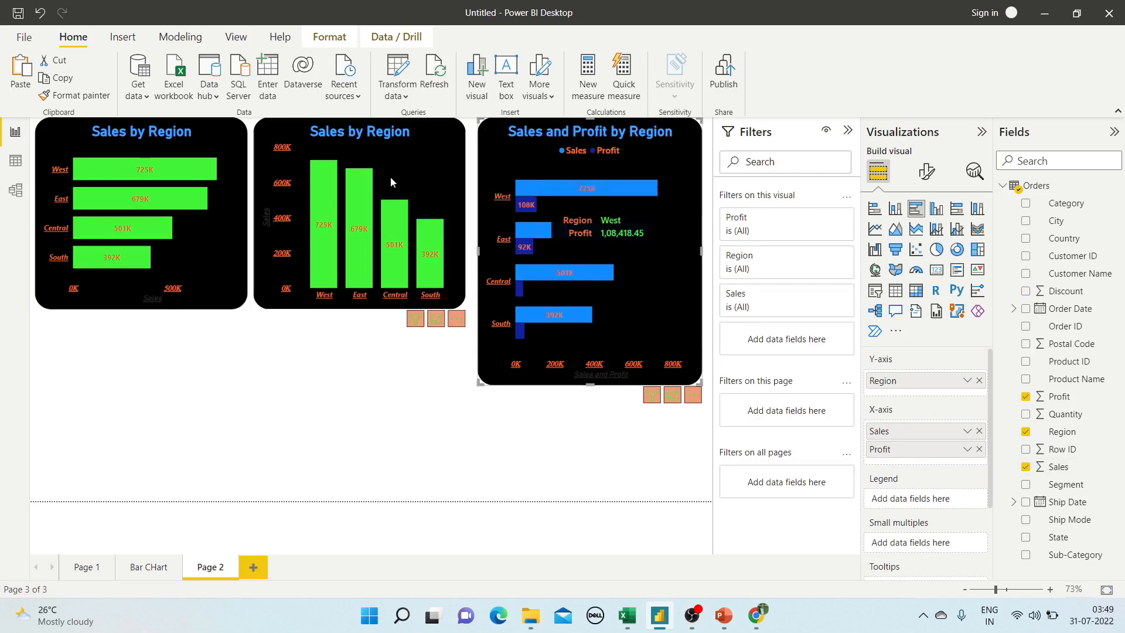
pyautogui.click(431, 146)
pyautogui.click(594, 146)
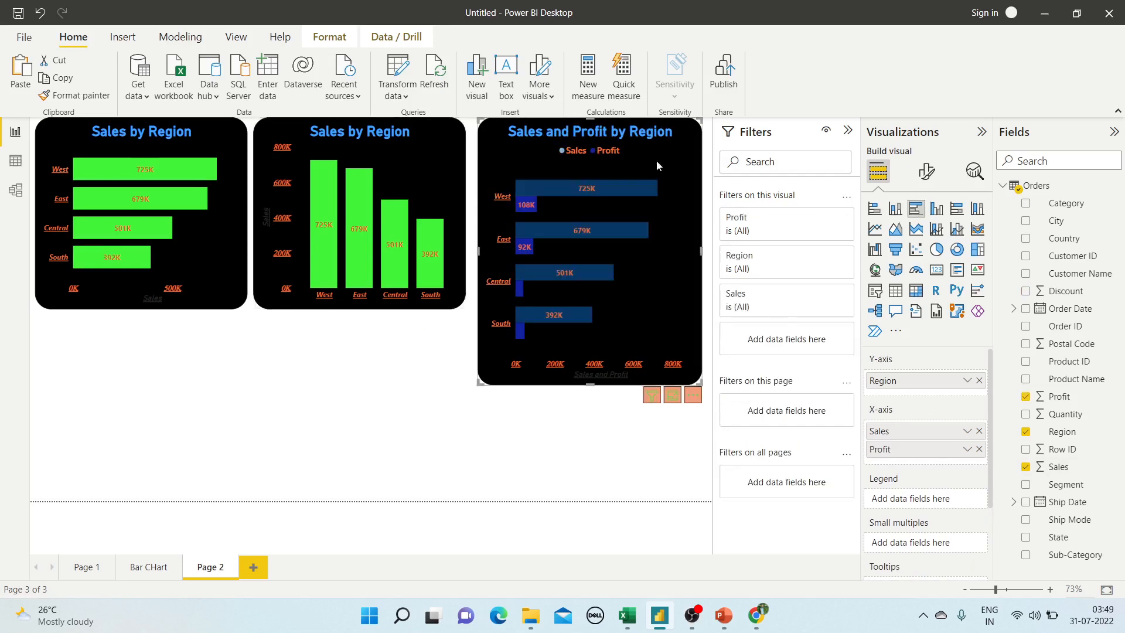
pyautogui.click(605, 166)
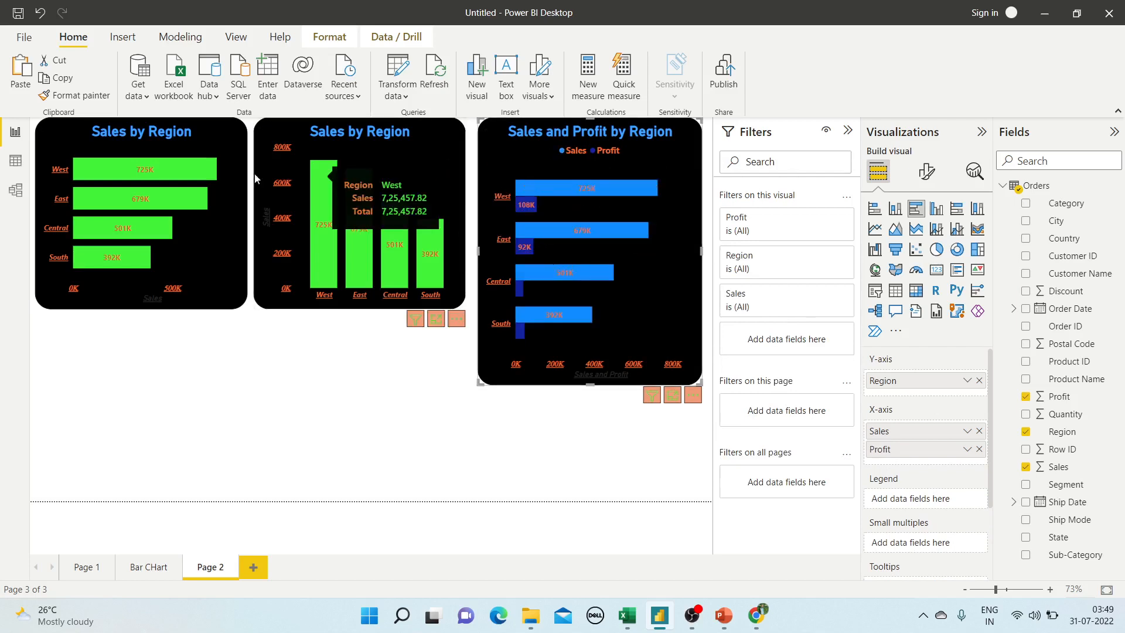
# Step: Try Profit above Sales on the X-axis of the first stacked bar chart, inspect the stacked segments and remove Profit again
pyautogui.click(209, 137)
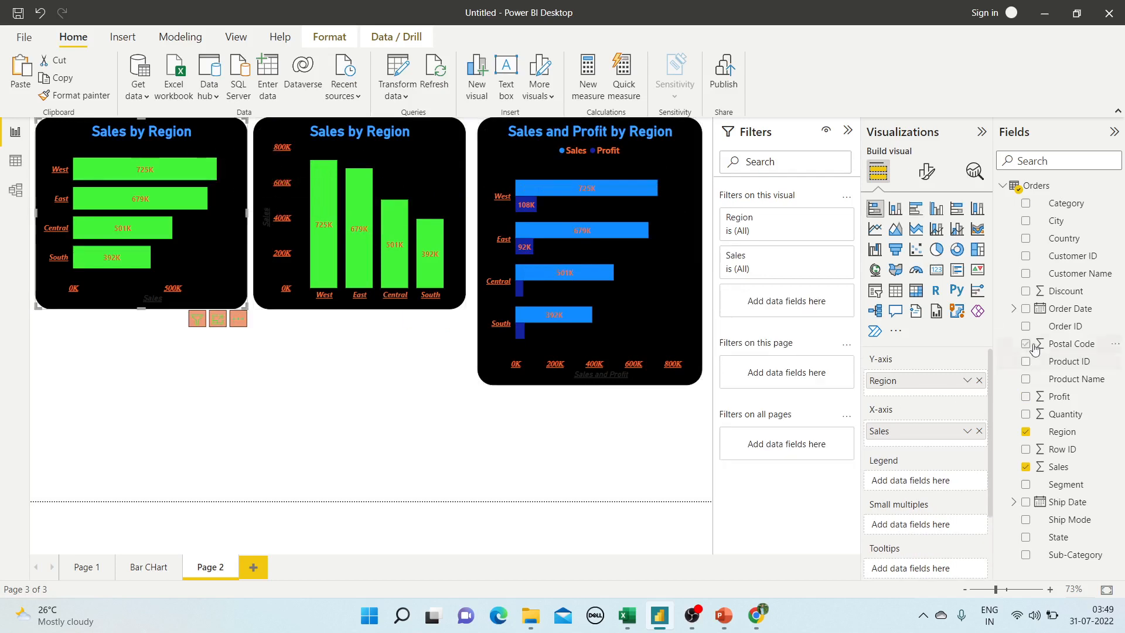
pyautogui.moveTo(1062, 400); pyautogui.dragTo(911, 436)
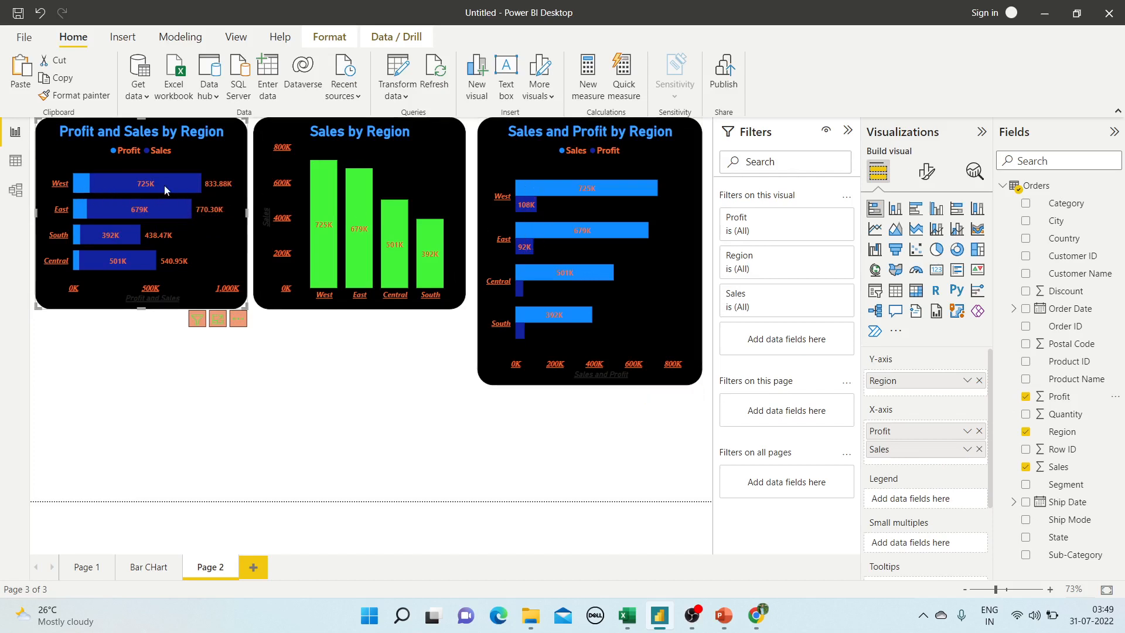
pyautogui.moveTo(111, 177)
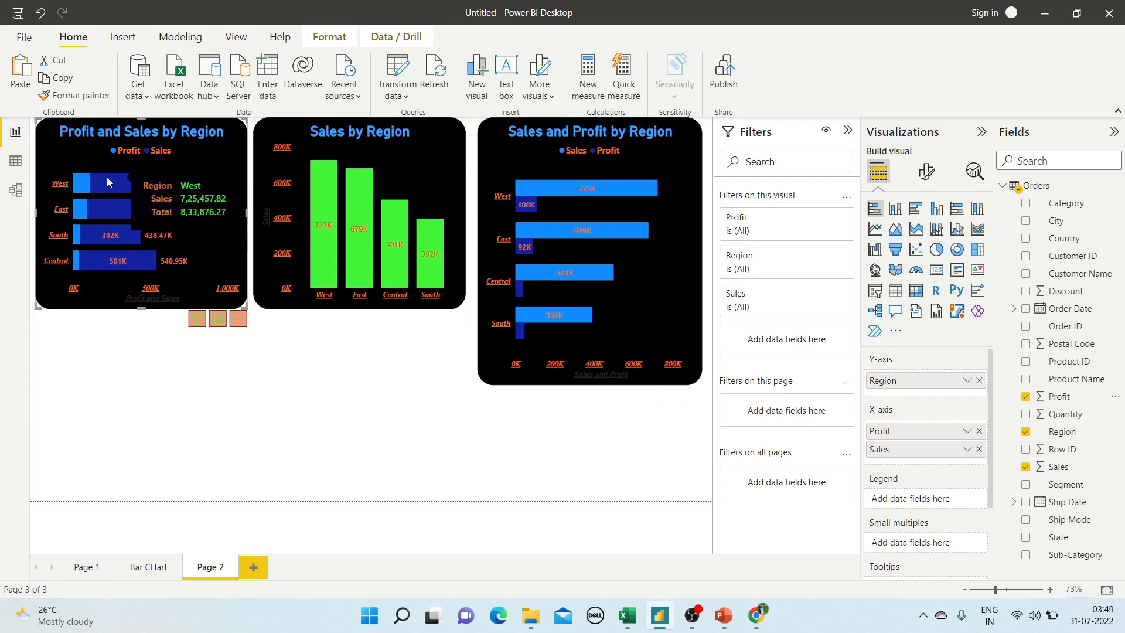
pyautogui.moveTo(82, 189)
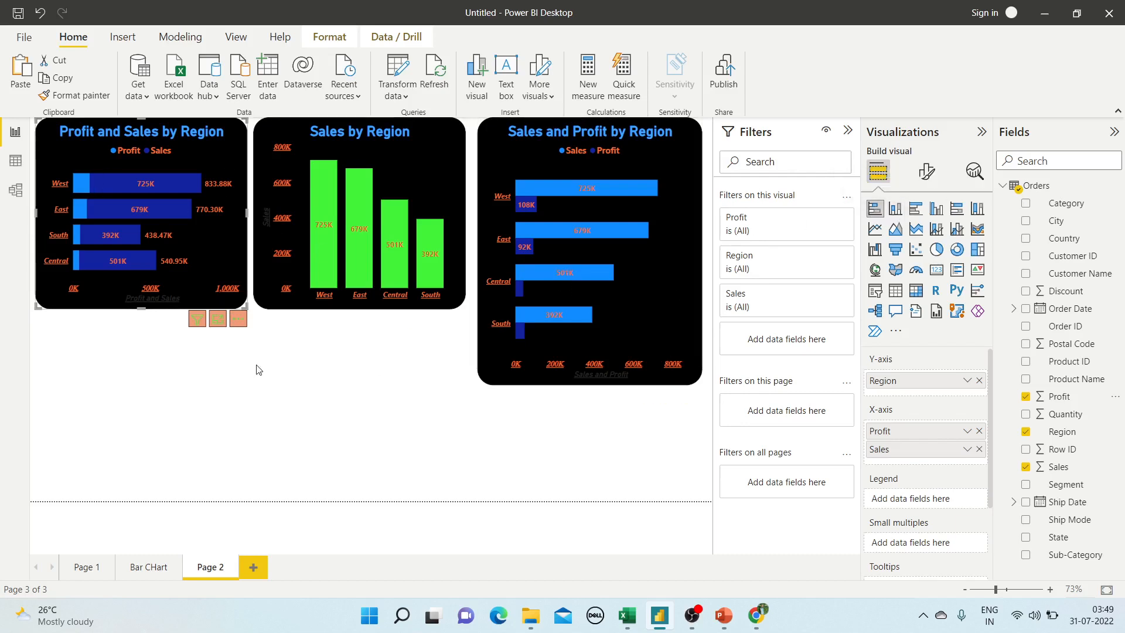
pyautogui.moveTo(896, 450)
pyautogui.mouseDown()
pyautogui.moveTo(754, 447)
pyautogui.moveTo(908, 436)
pyautogui.mouseUp()
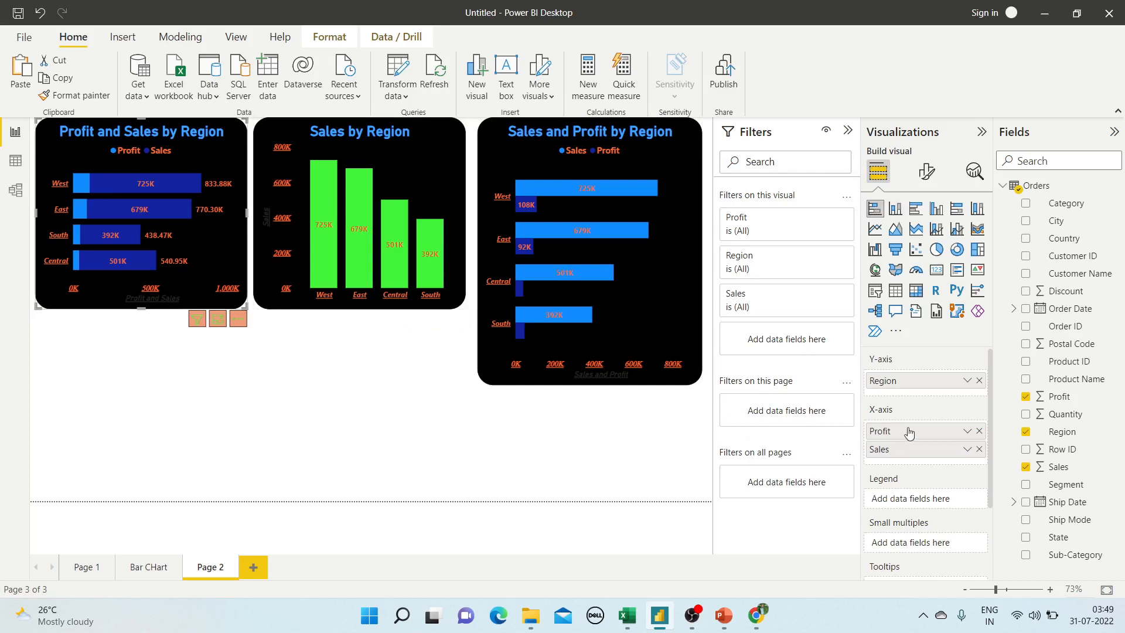
pyautogui.click(979, 430)
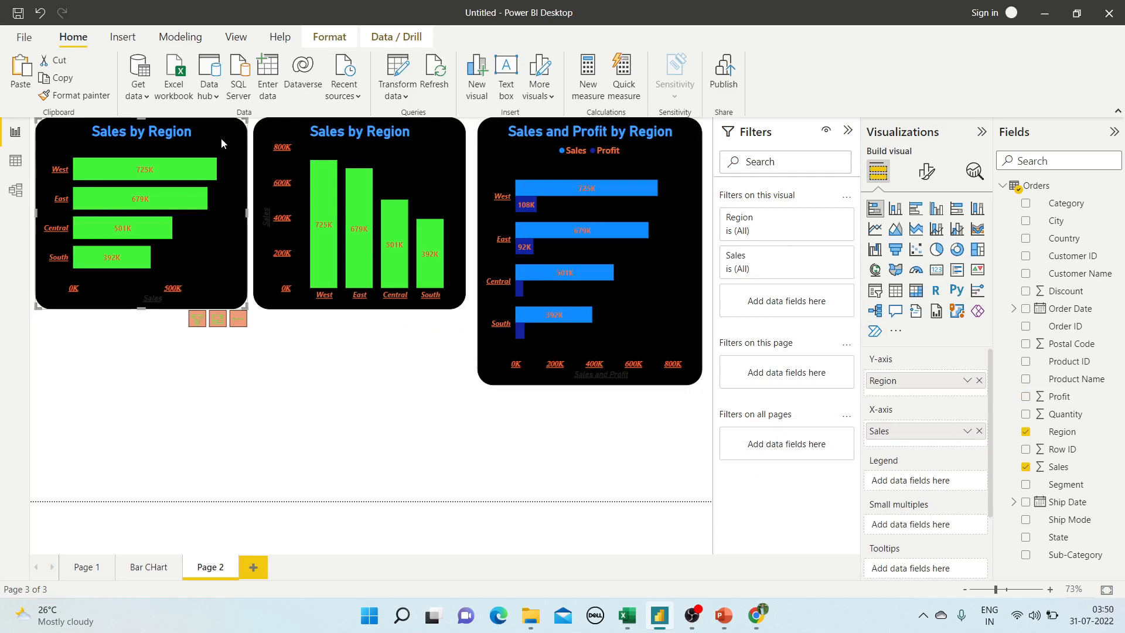
# Step: Duplicate the Sales by Region bar chart directly below the original and convert the copy to a wider 100% stacked bar chart
pyautogui.hotkey('ctrl', 'c')
pyautogui.hotkey('ctrl', 'v')
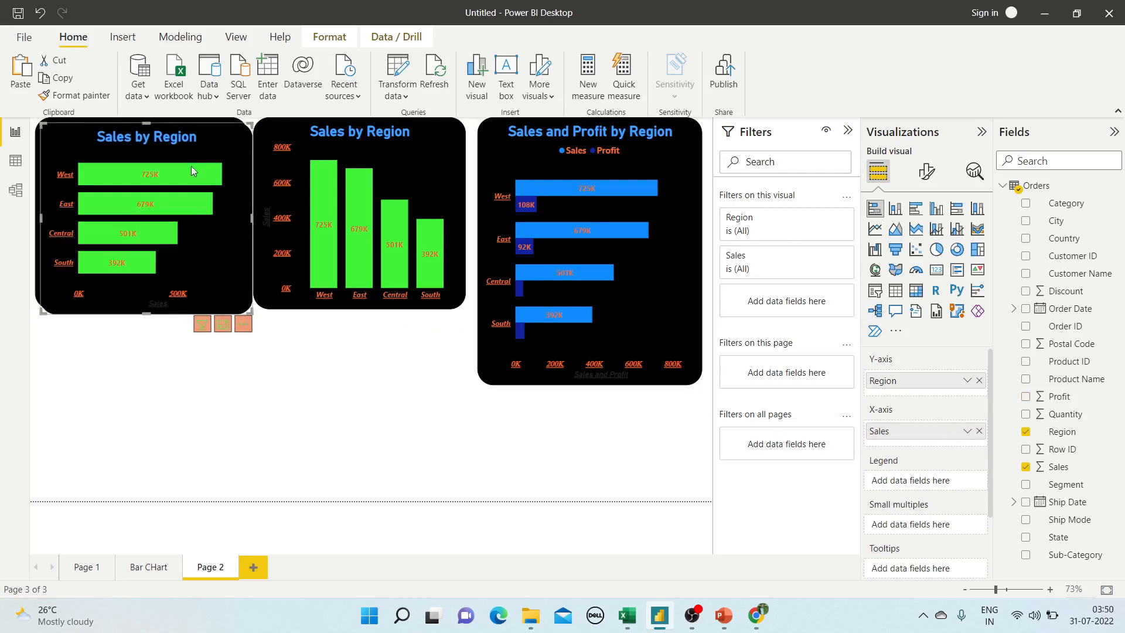
pyautogui.moveTo(191, 166); pyautogui.dragTo(208, 396)
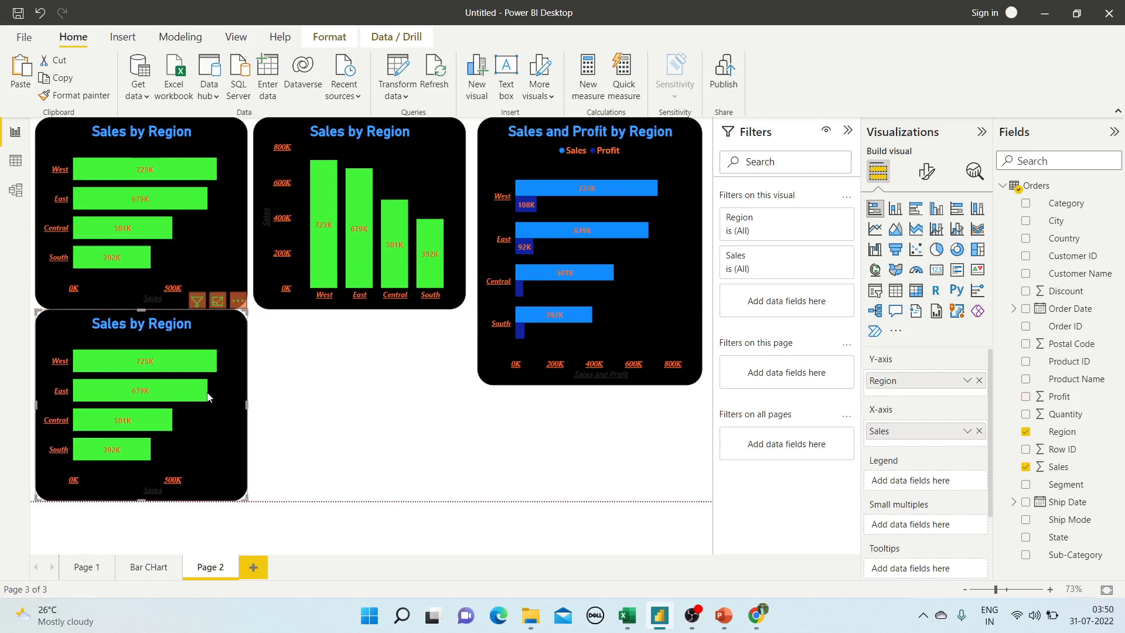
pyautogui.click(956, 211)
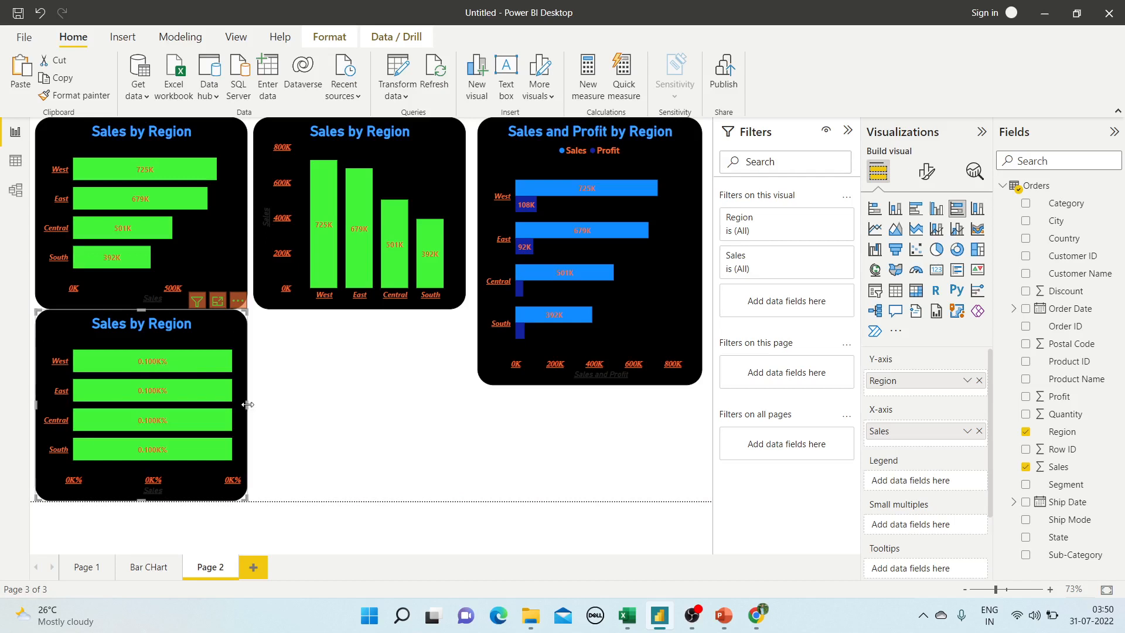
pyautogui.moveTo(247, 405); pyautogui.dragTo(316, 417)
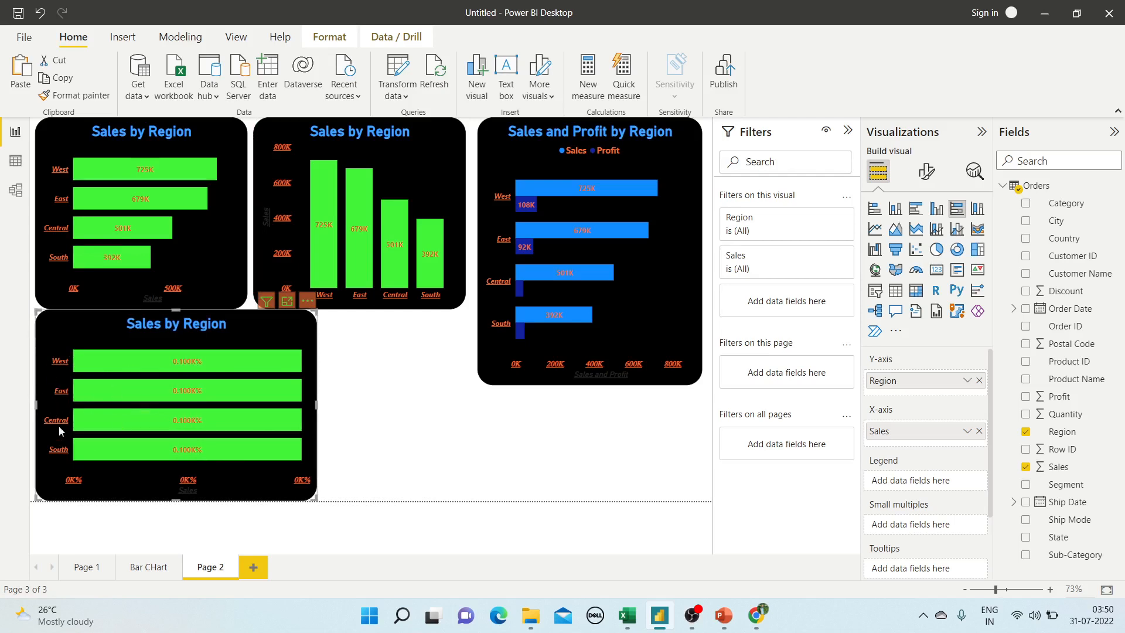
# Step: Remove the 100% stacked bar chart from the page
pyautogui.moveTo(86, 451)
pyautogui.click(307, 301)
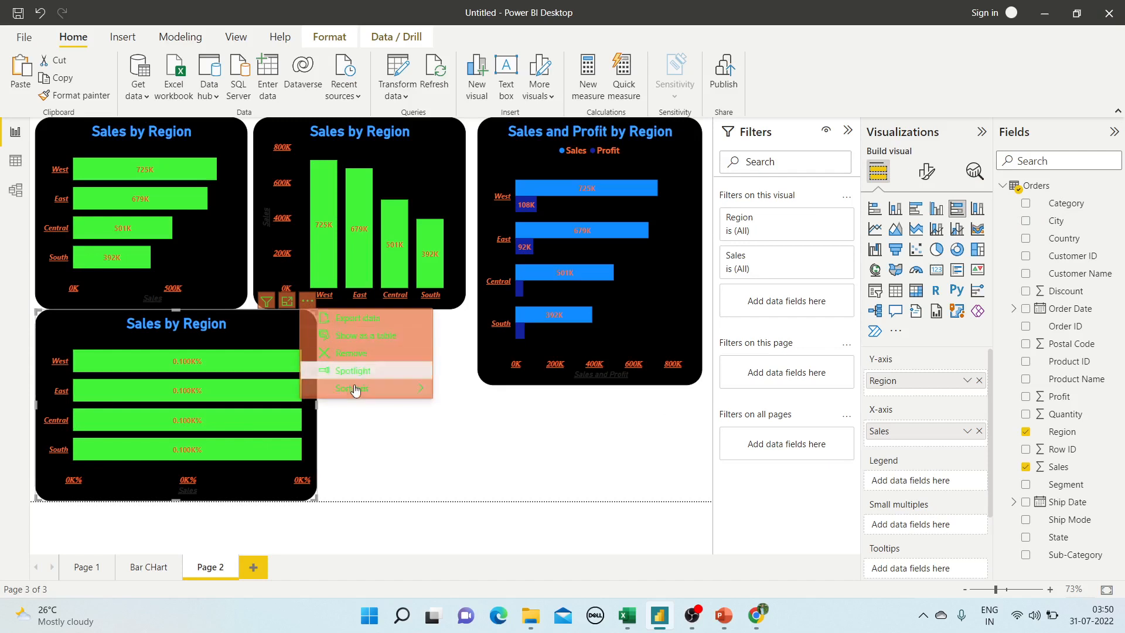
pyautogui.click(352, 353)
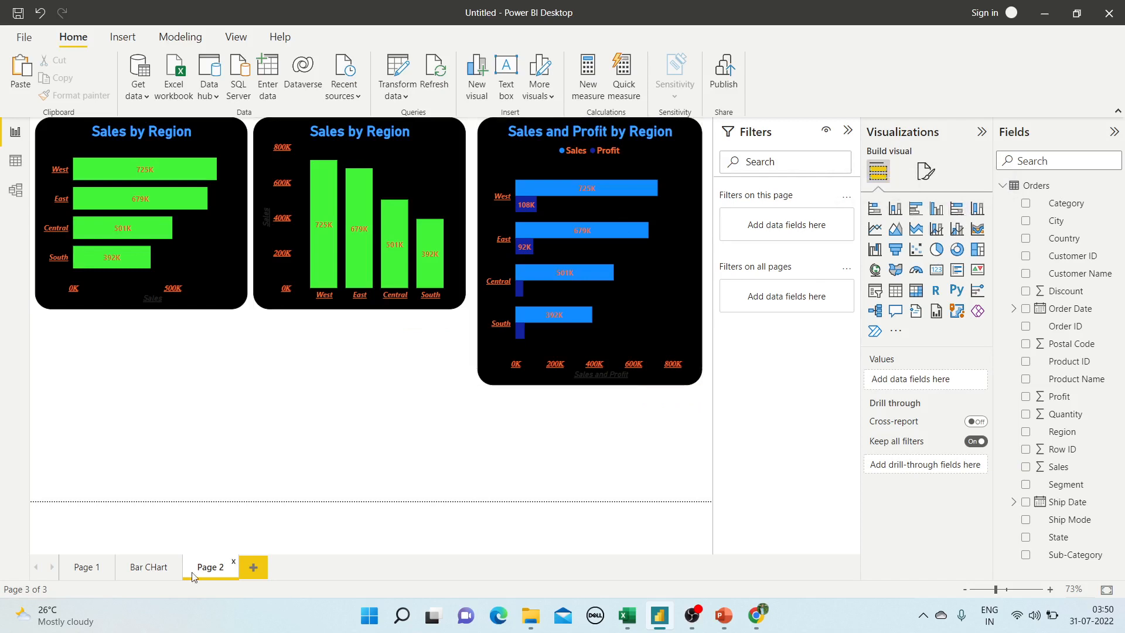
# Step: Add a new report page and insert an enlarged empty pie chart in its upper-left area
pyautogui.click(262, 568)
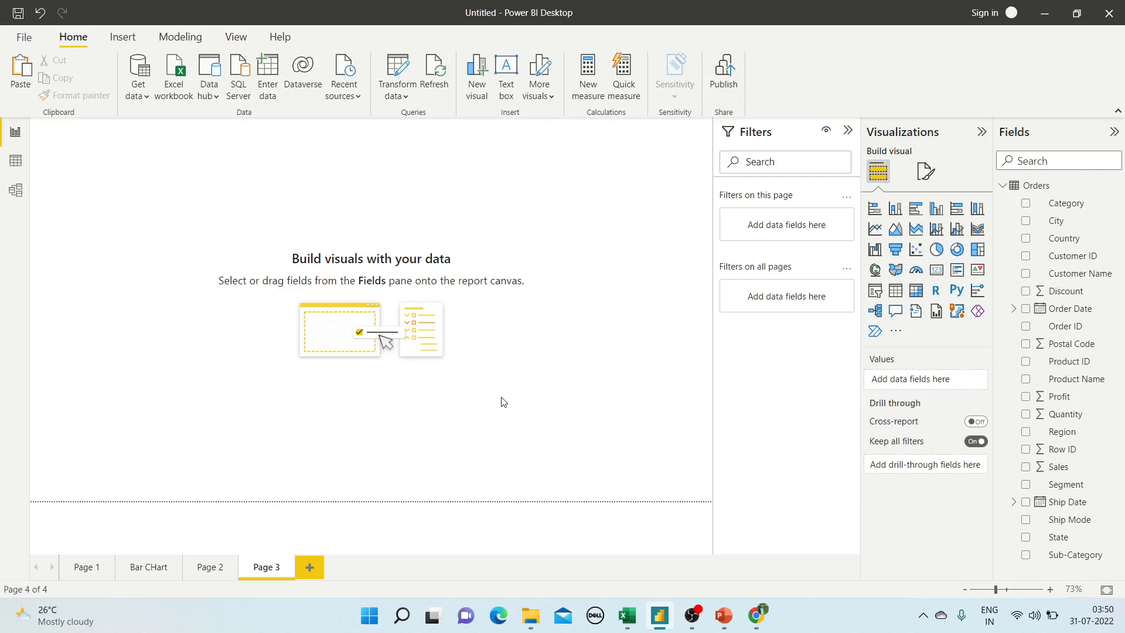
pyautogui.click(937, 249)
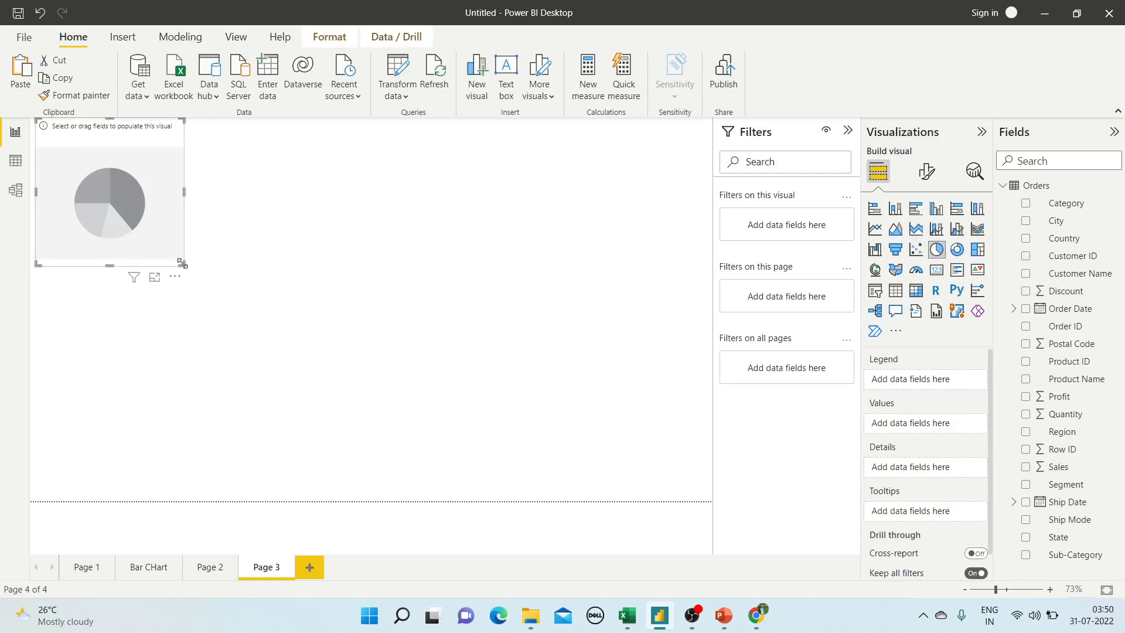
pyautogui.moveTo(183, 264); pyautogui.dragTo(297, 414)
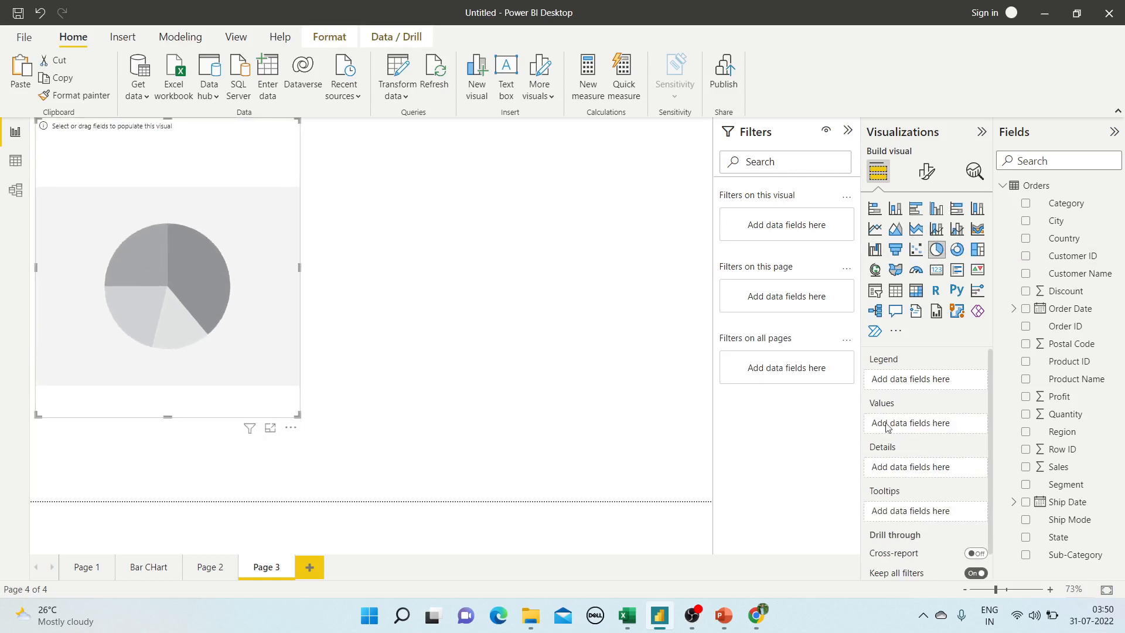
# Step: Rename the new report page as Pie chart, checking the Bar CHart page for reference
pyautogui.click(145, 571)
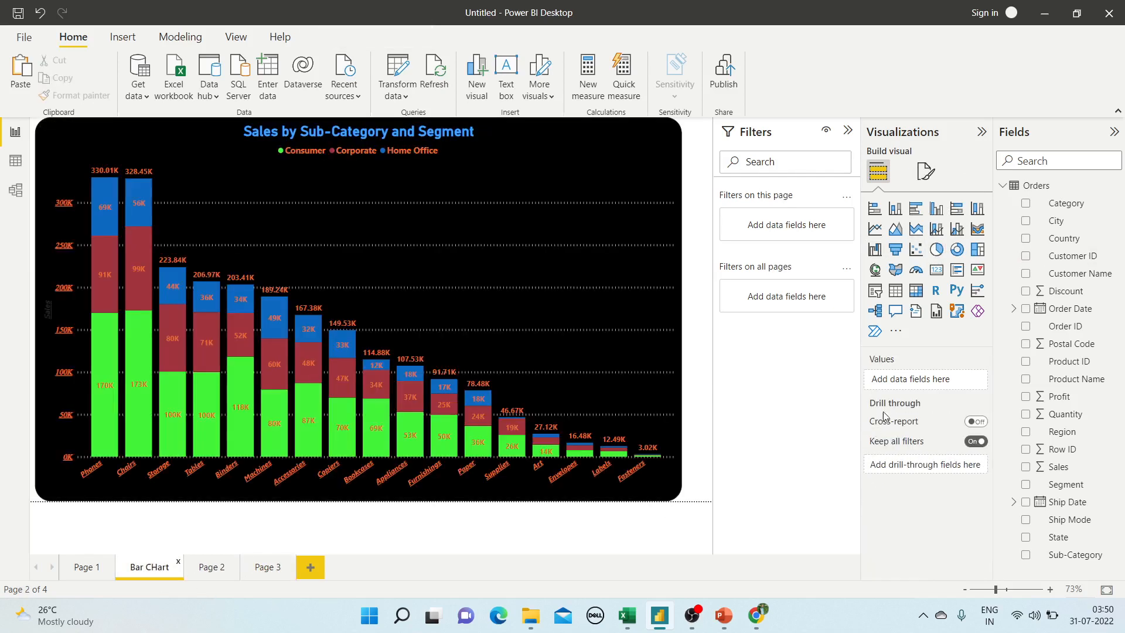
pyautogui.click(399, 270)
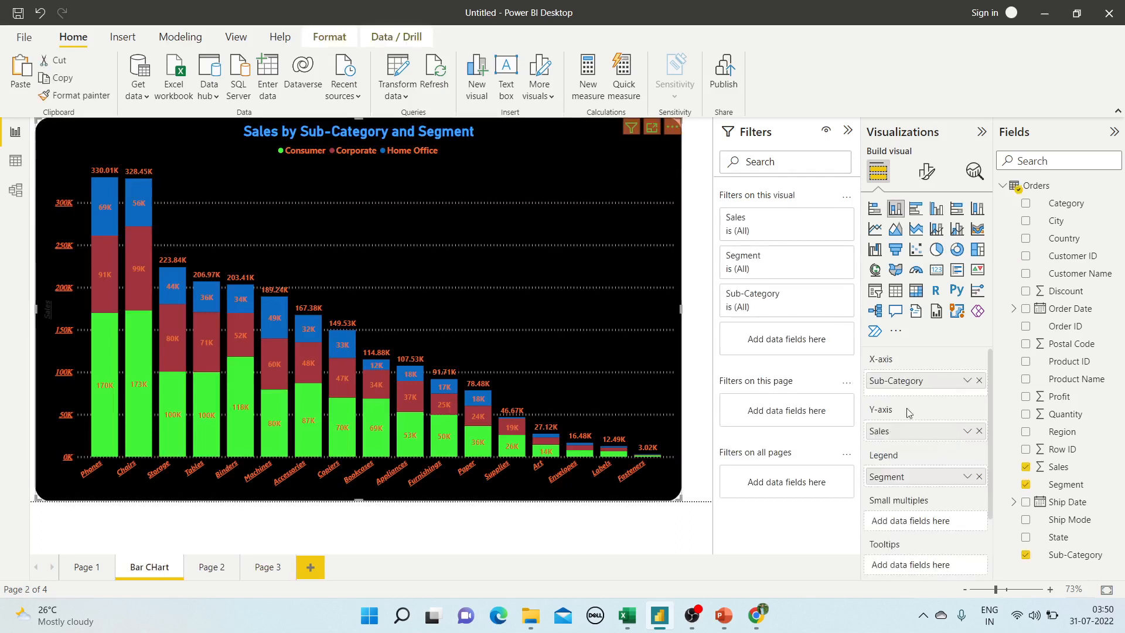
pyautogui.click(258, 569)
pyautogui.doubleClick(268, 567)
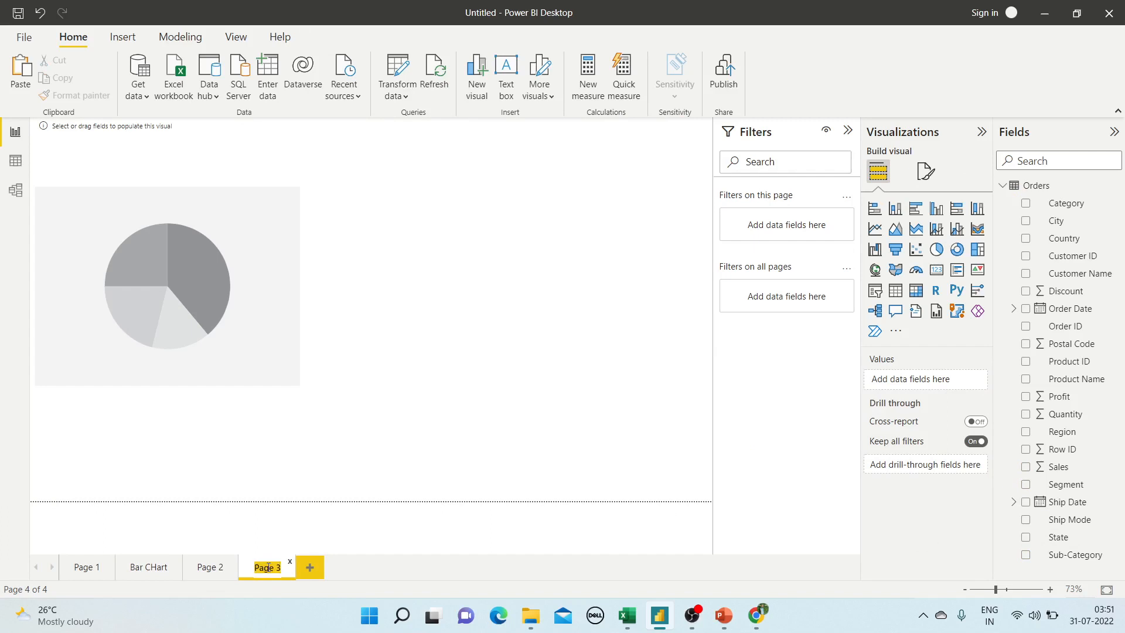
pyautogui.press('BackSpace')
pyautogui.write('Pie c')
pyautogui.write('hart')
pyautogui.press('Return')
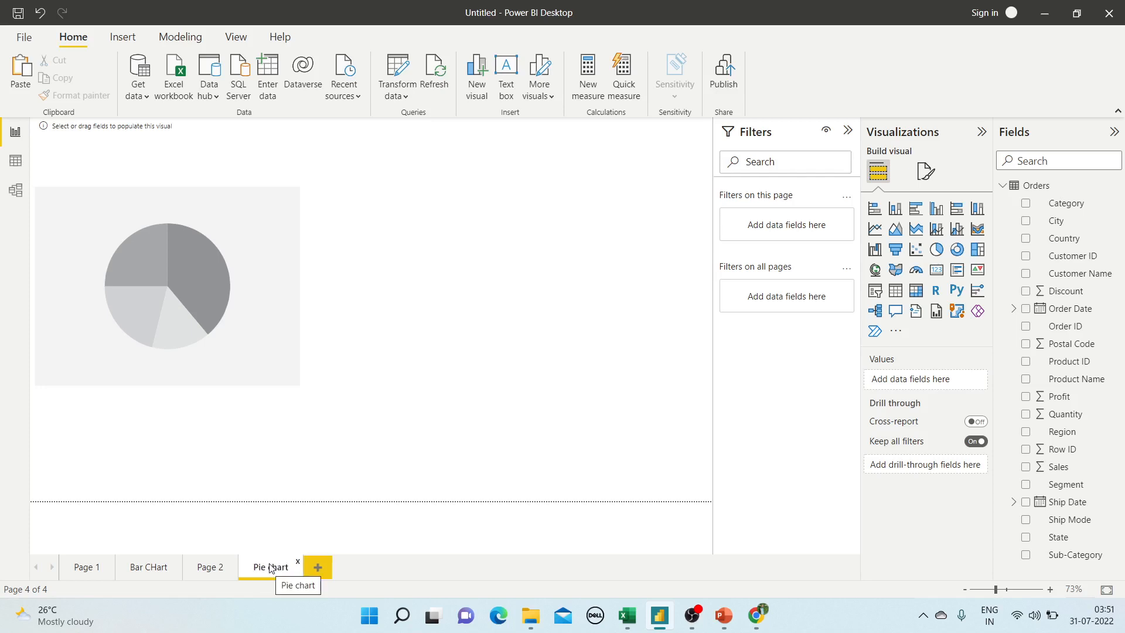
# Step: Assign Sales to the pie chart's Values, Region to its Details and Category to its Legend
pyautogui.click(183, 248)
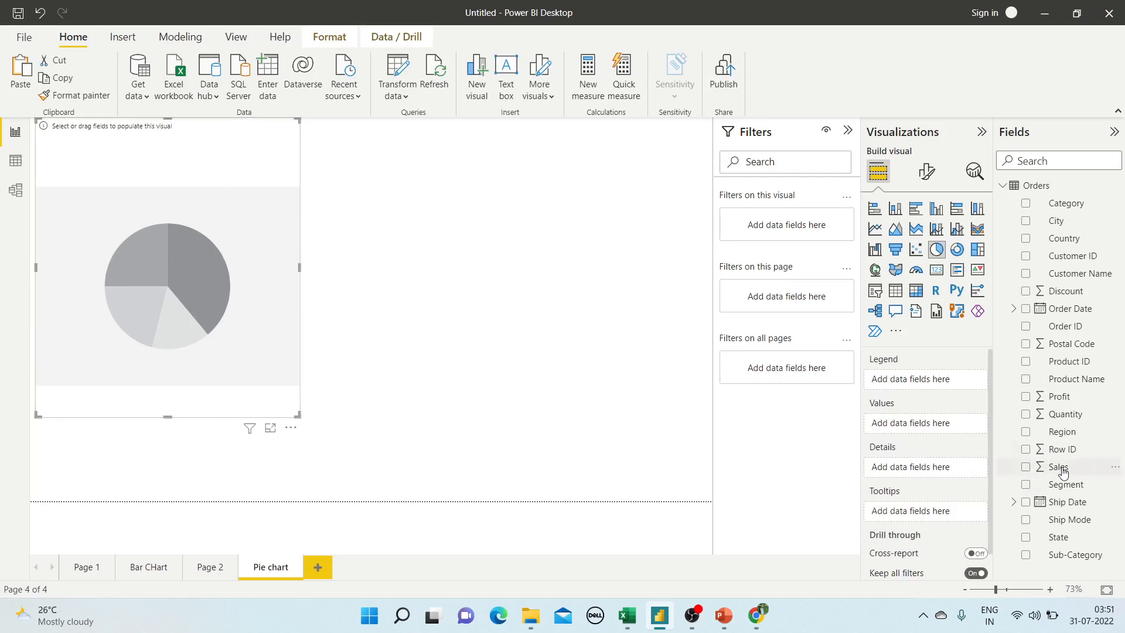
pyautogui.moveTo(1064, 472); pyautogui.dragTo(925, 429)
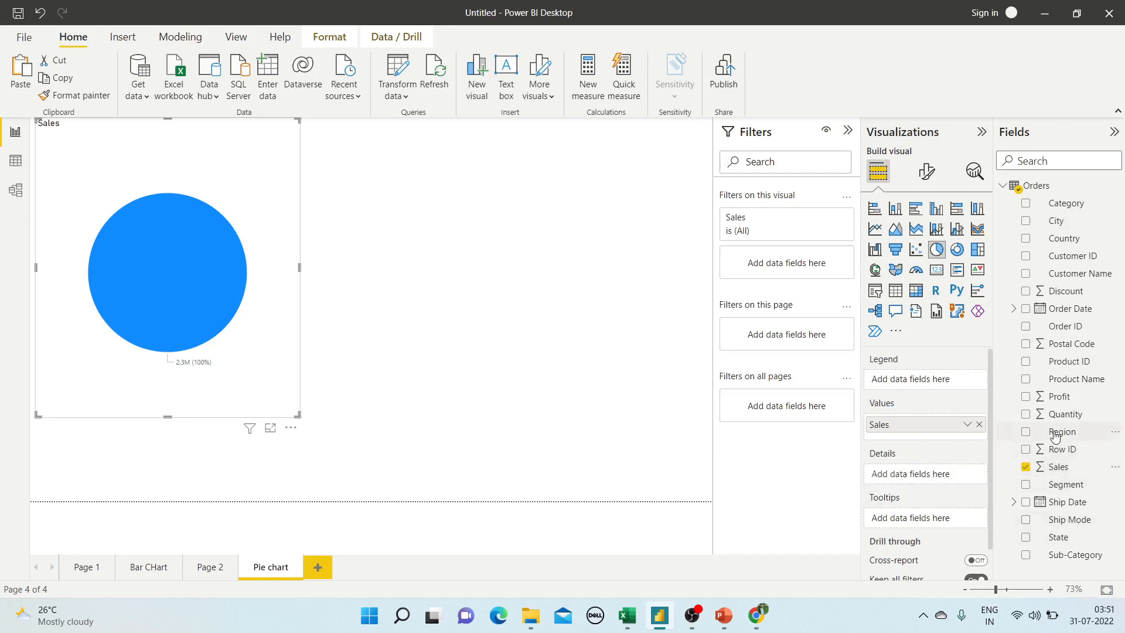
pyautogui.moveTo(1056, 437); pyautogui.dragTo(906, 473)
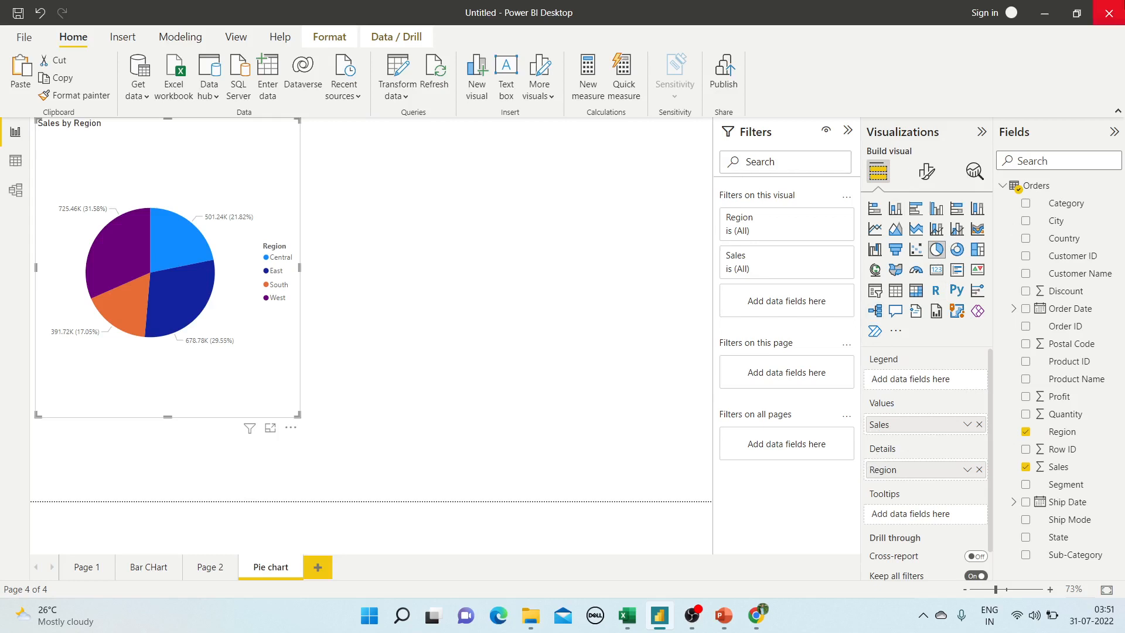
pyautogui.moveTo(1071, 208); pyautogui.dragTo(940, 385)
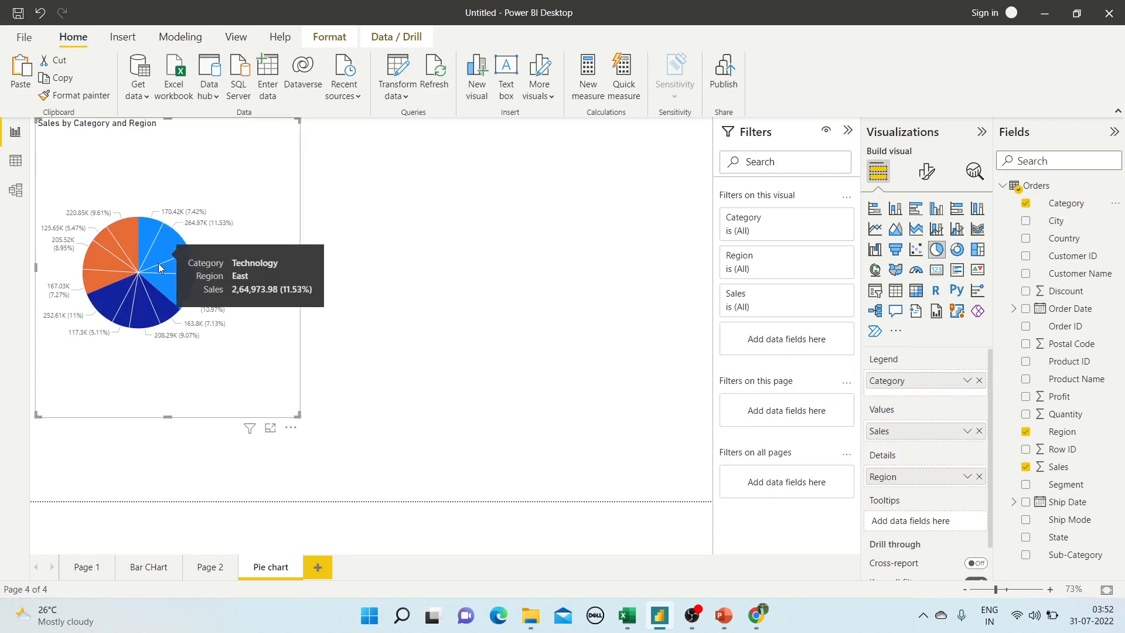
pyautogui.moveTo(123, 223)
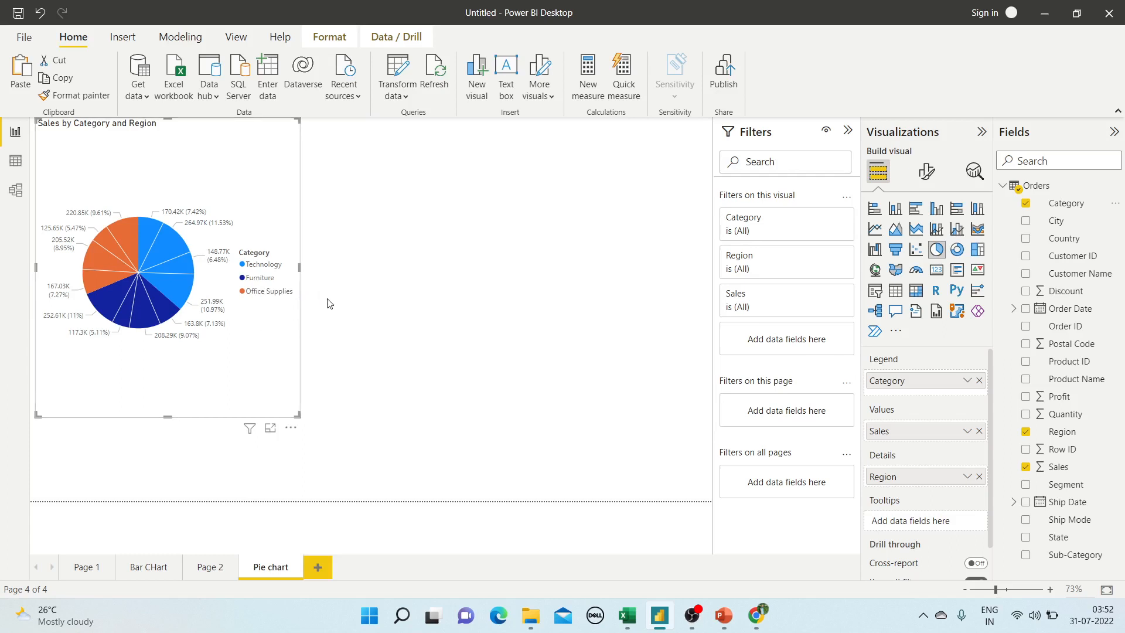
# Step: Duplicate the pie chart to its right and clear Region from the copy's Details and Category from its Legend
pyautogui.hotkey('ctrl', 'v')
pyautogui.moveTo(259, 193); pyautogui.dragTo(568, 188)
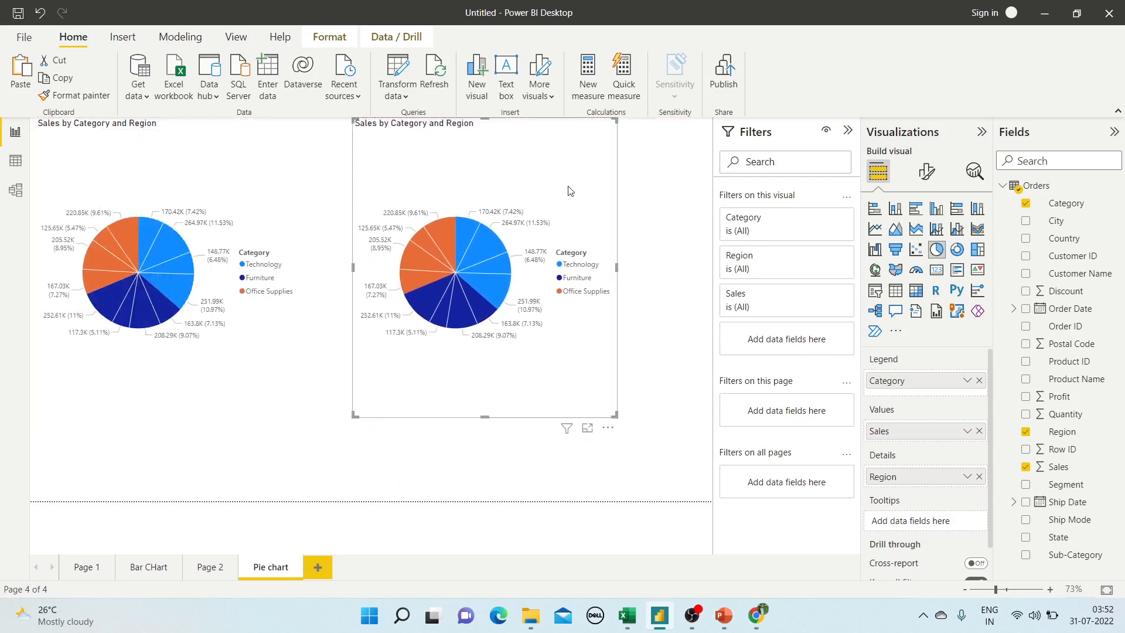
pyautogui.click(979, 477)
pyautogui.click(980, 380)
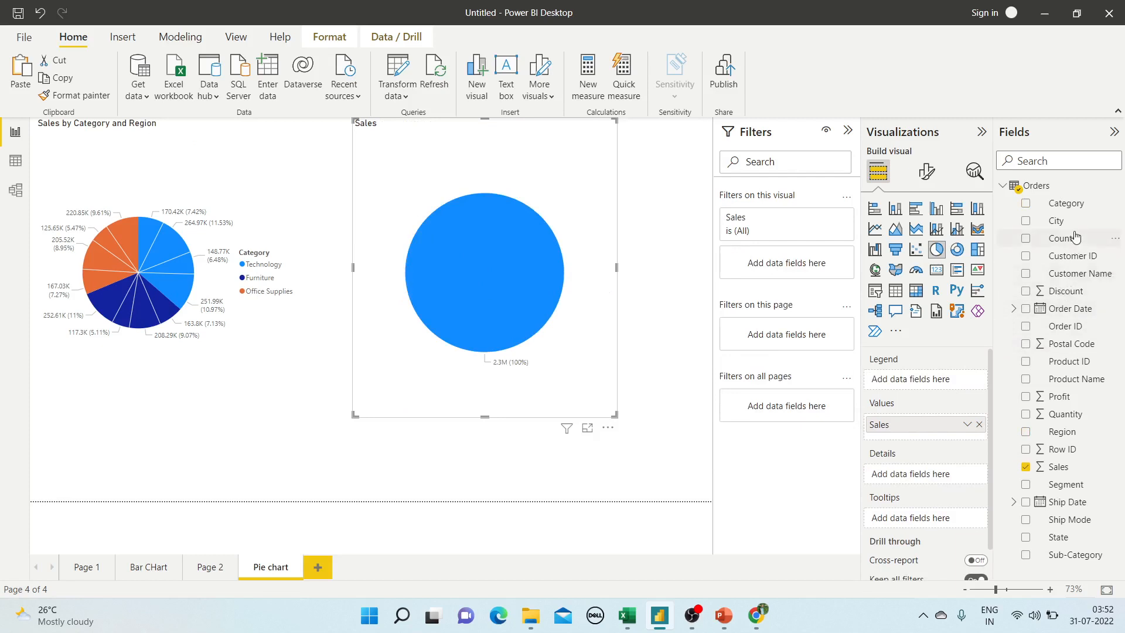
# Step: Assign Category to the copied pie chart's Details and Region to its Legend, and inspect the West and East slices
pyautogui.moveTo(1073, 205); pyautogui.dragTo(938, 472)
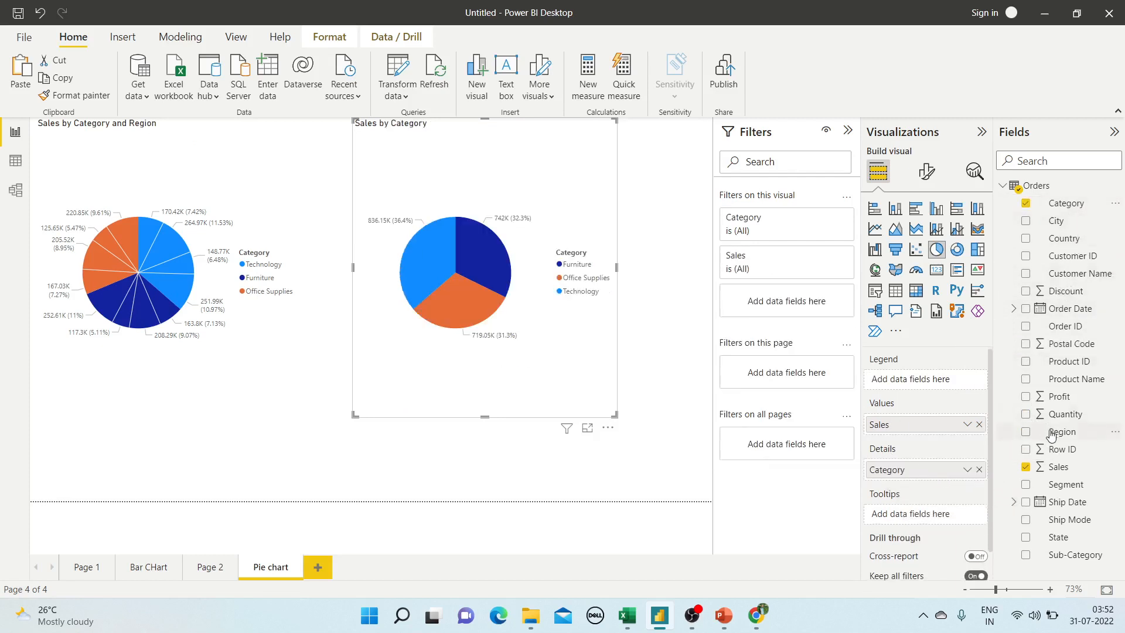
pyautogui.moveTo(1053, 434); pyautogui.dragTo(913, 382)
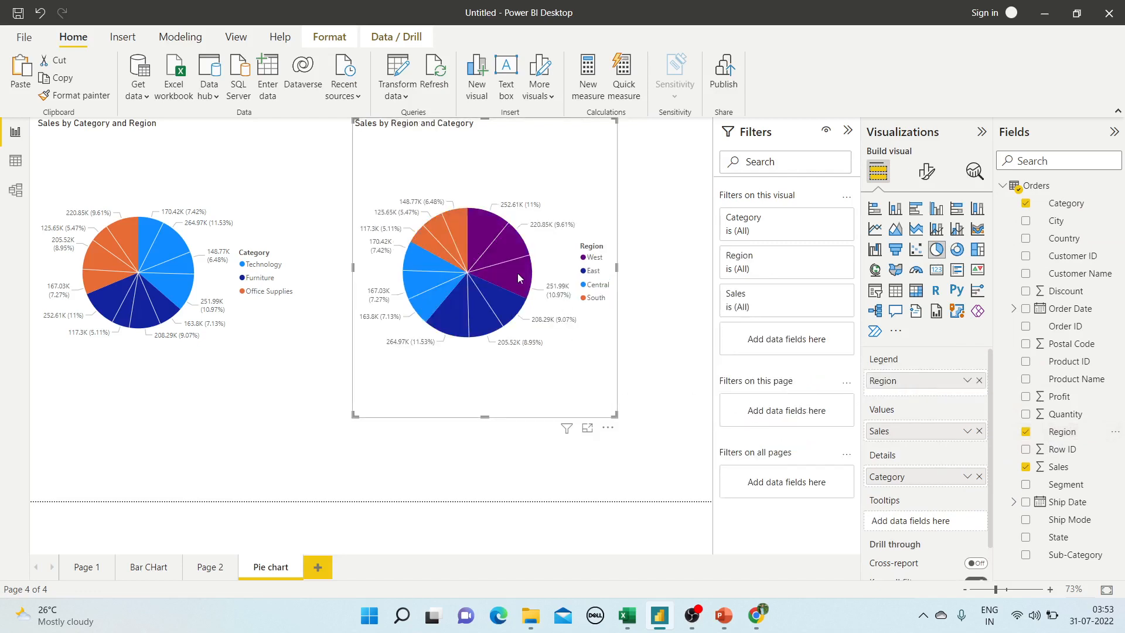
pyautogui.moveTo(516, 278)
pyautogui.moveTo(482, 233)
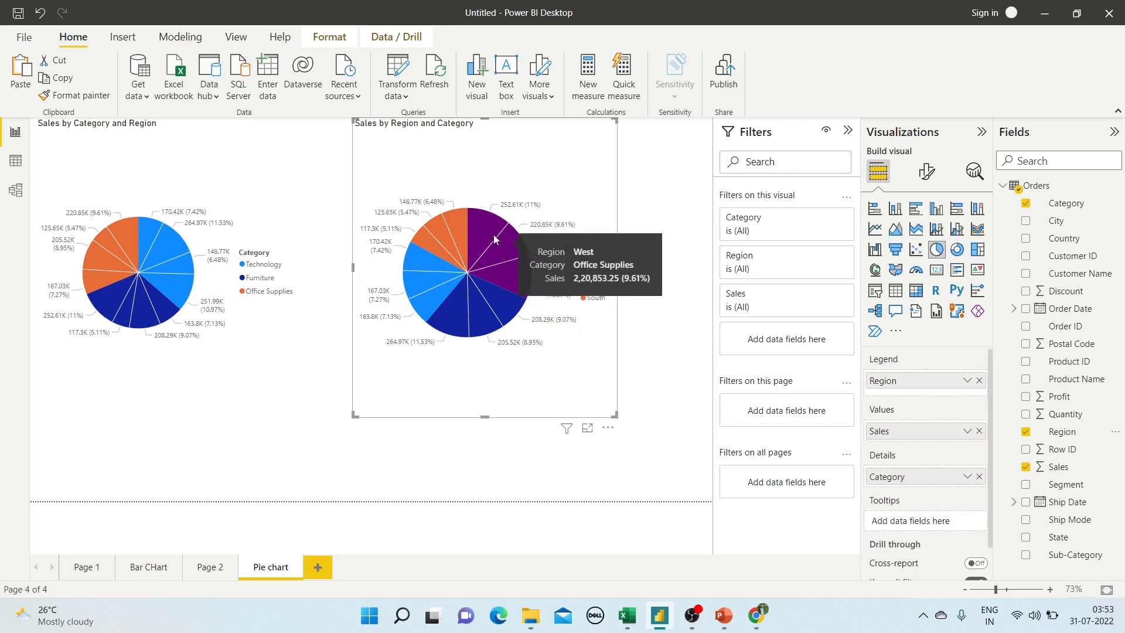
pyautogui.moveTo(474, 275)
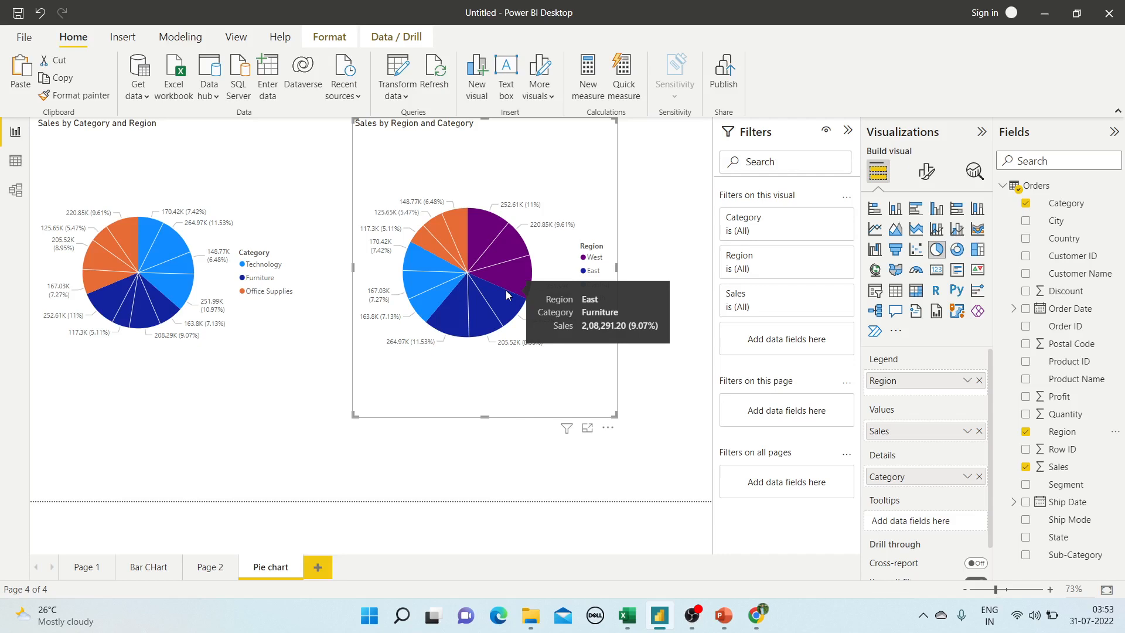
# Step: Look at the copied pie chart's format settings and the styled column chart on the Bar CHart page, returning to the Pie chart page
pyautogui.click(932, 171)
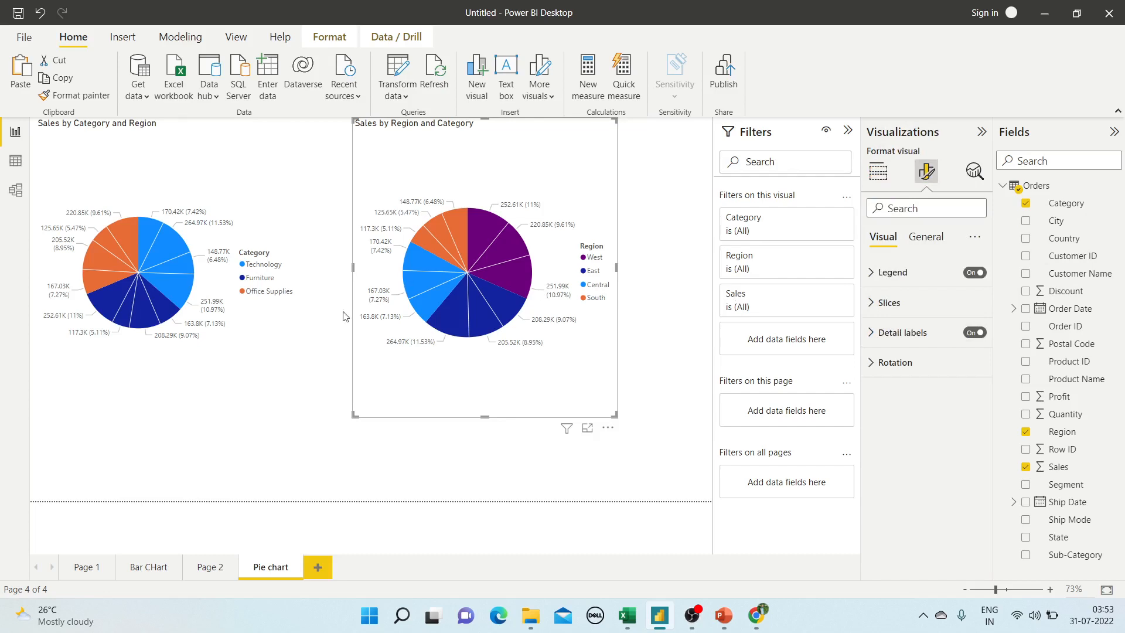
pyautogui.click(152, 566)
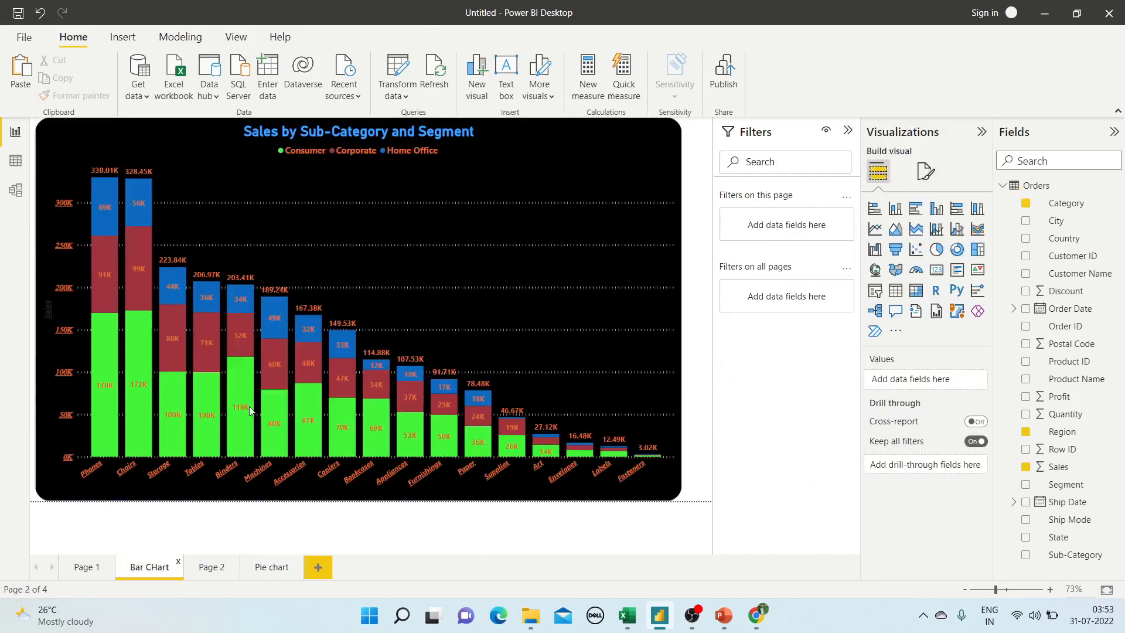
pyautogui.click(266, 572)
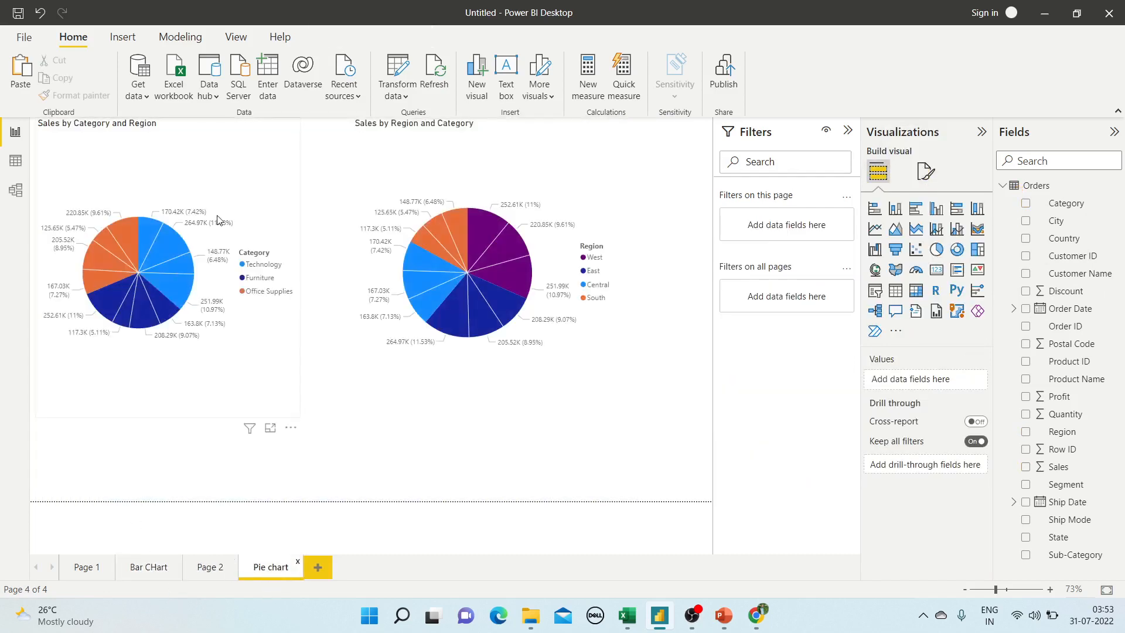
# Step: Toggle the Sales by Category and Region pie chart's legend off and back on, and set its Technology slices to bright green
pyautogui.click(138, 287)
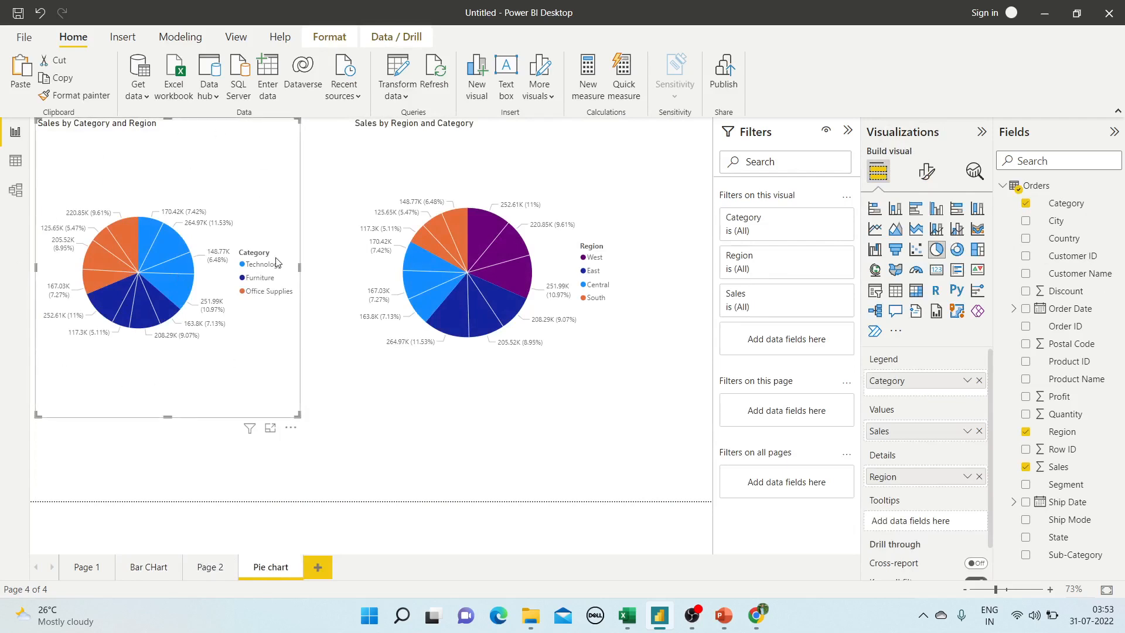
pyautogui.click(926, 171)
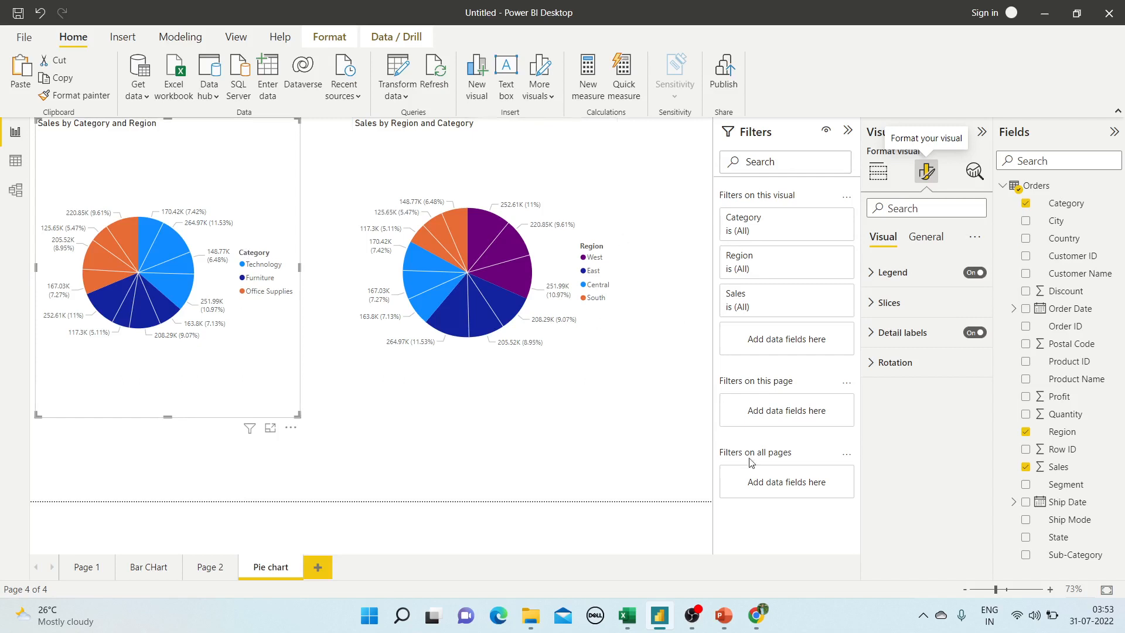
pyautogui.click(977, 274)
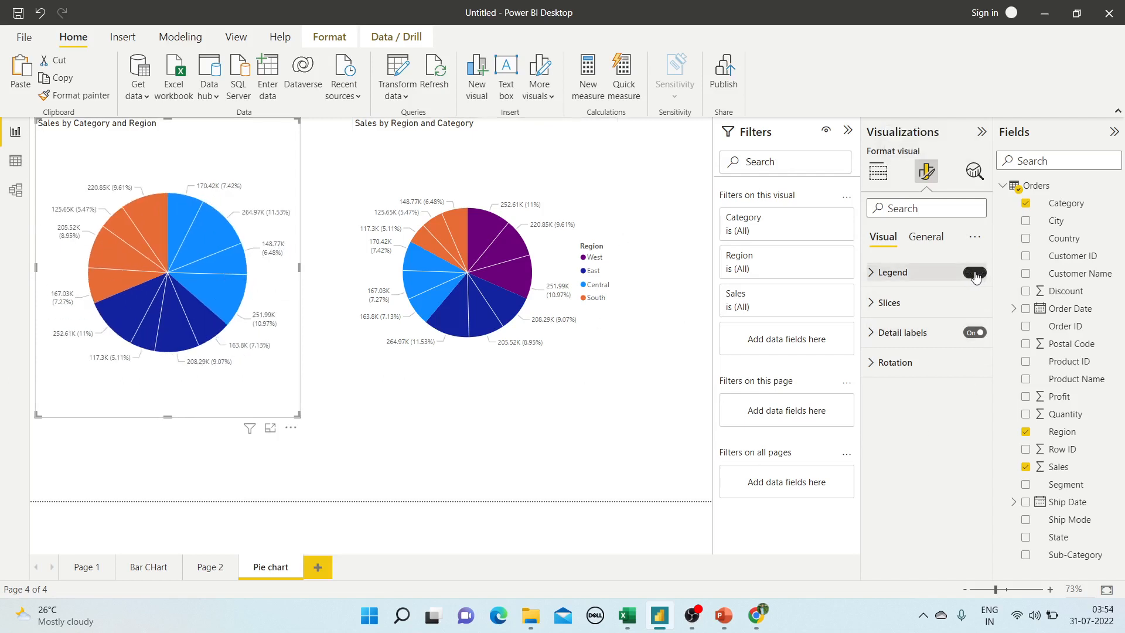
pyautogui.click(985, 275)
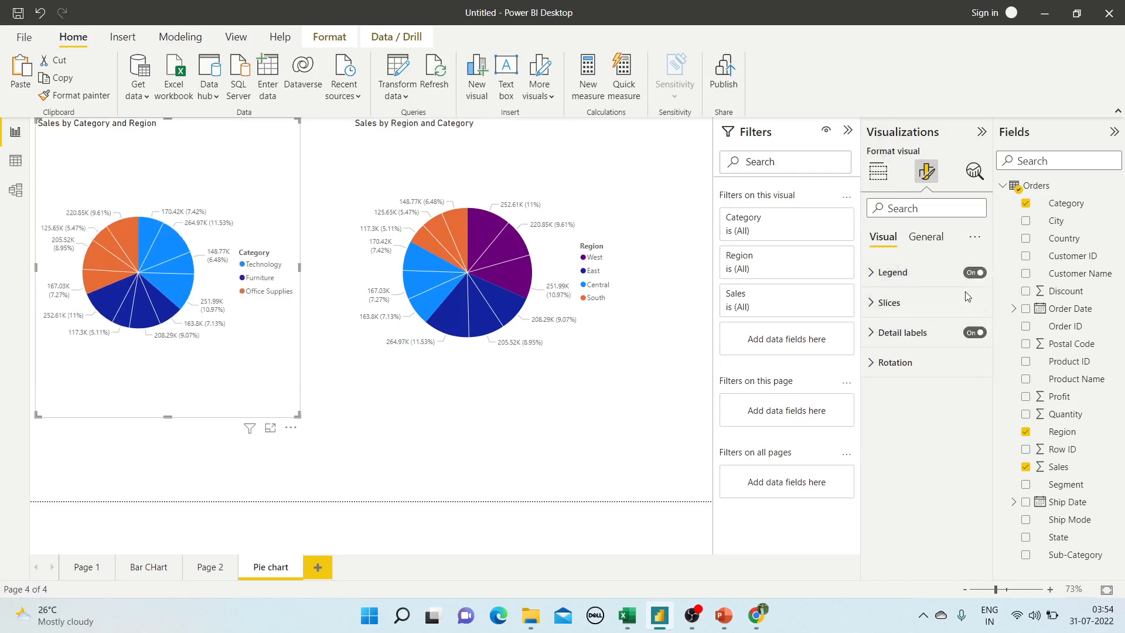
pyautogui.click(876, 303)
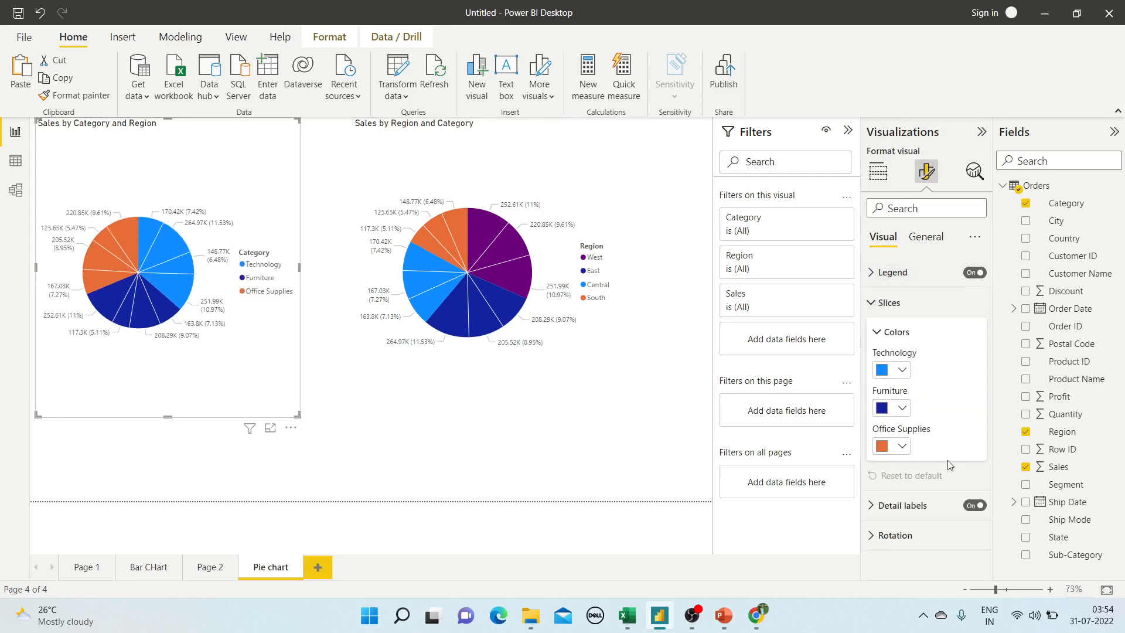
pyautogui.click(902, 370)
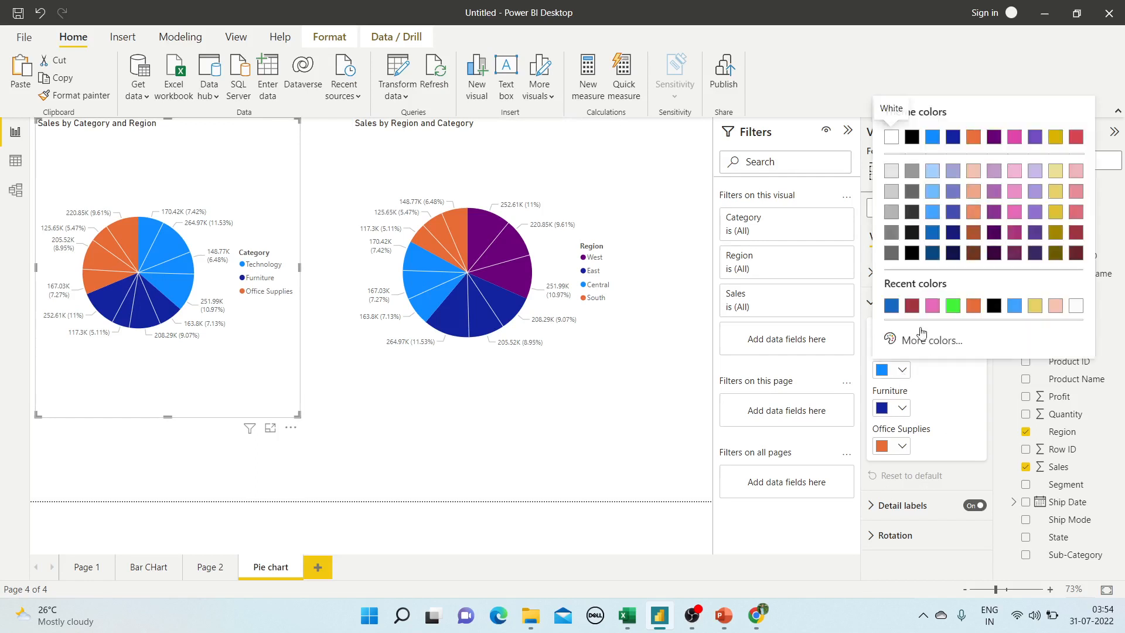
pyautogui.click(951, 304)
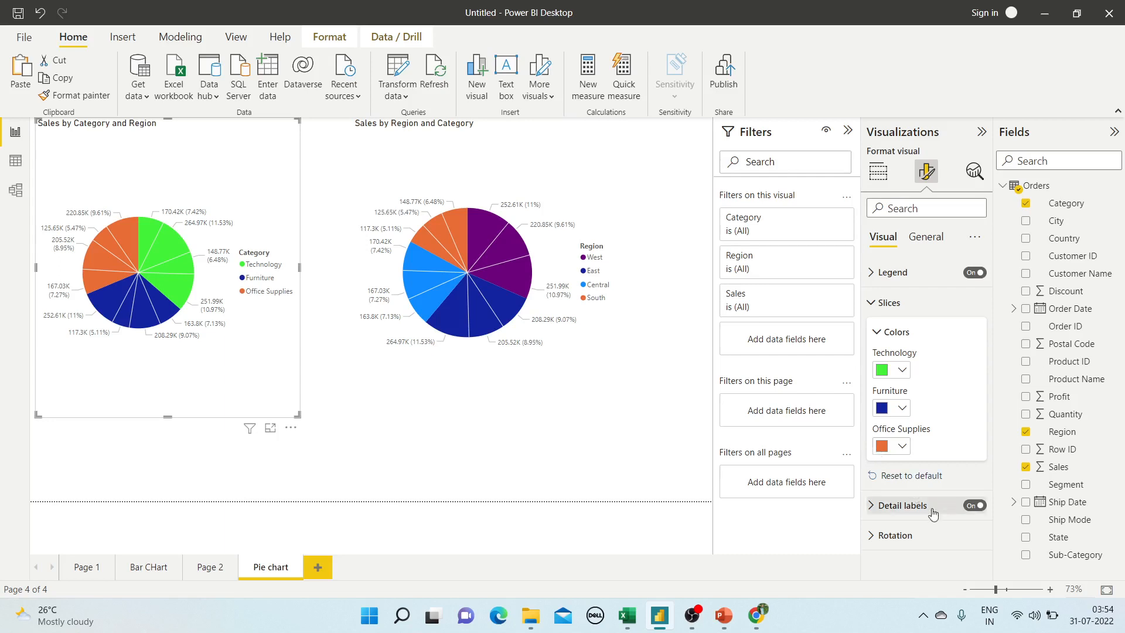
pyautogui.click(878, 304)
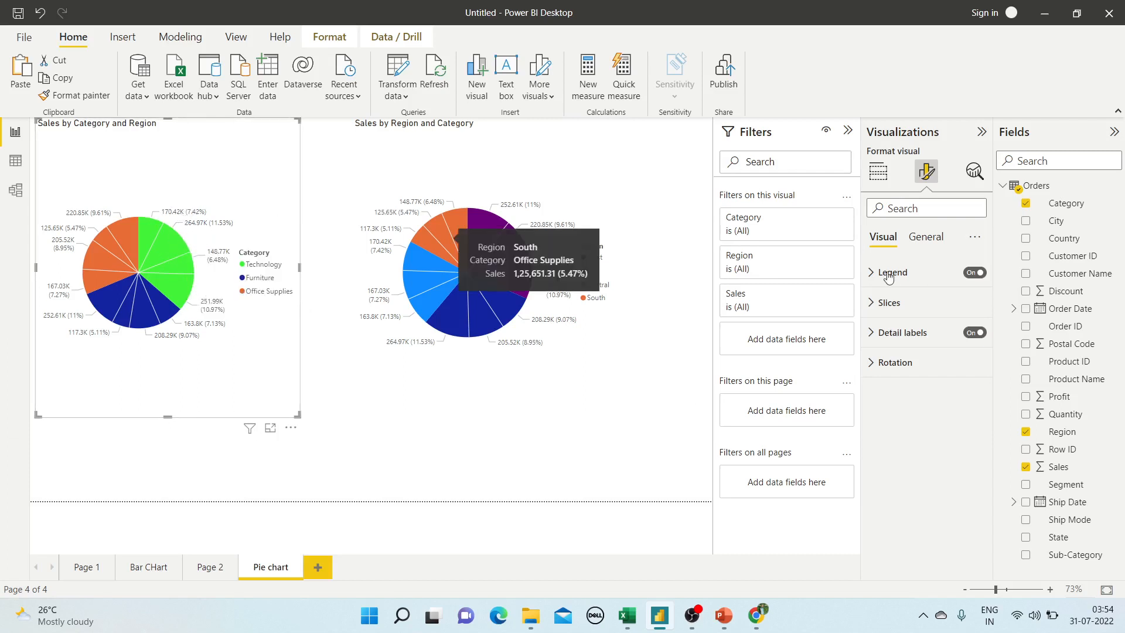
# Step: Toggle the pie chart's detail labels off and on, and try positions Inside, Prefer outside and Prefer inside before restoring Outside
pyautogui.click(968, 334)
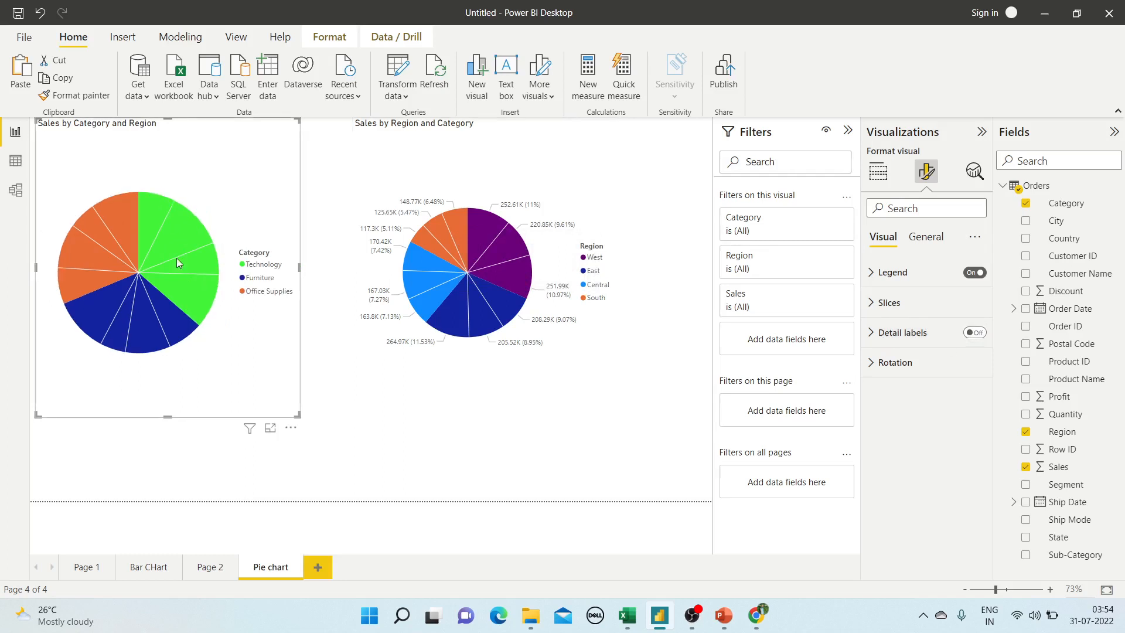
pyautogui.click(976, 332)
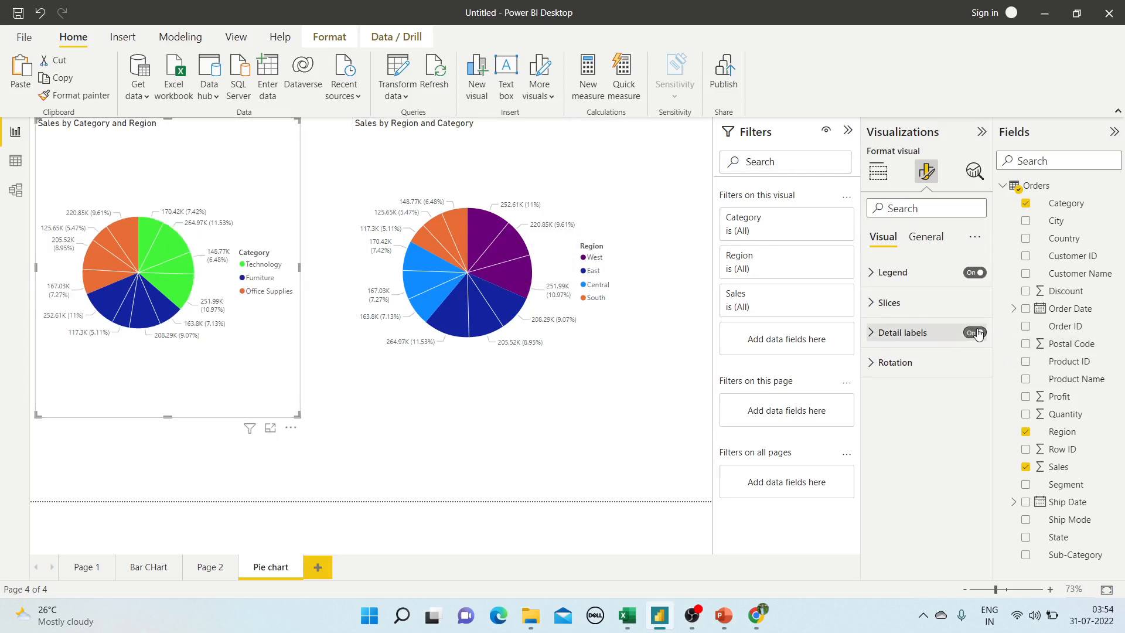
pyautogui.click(912, 339)
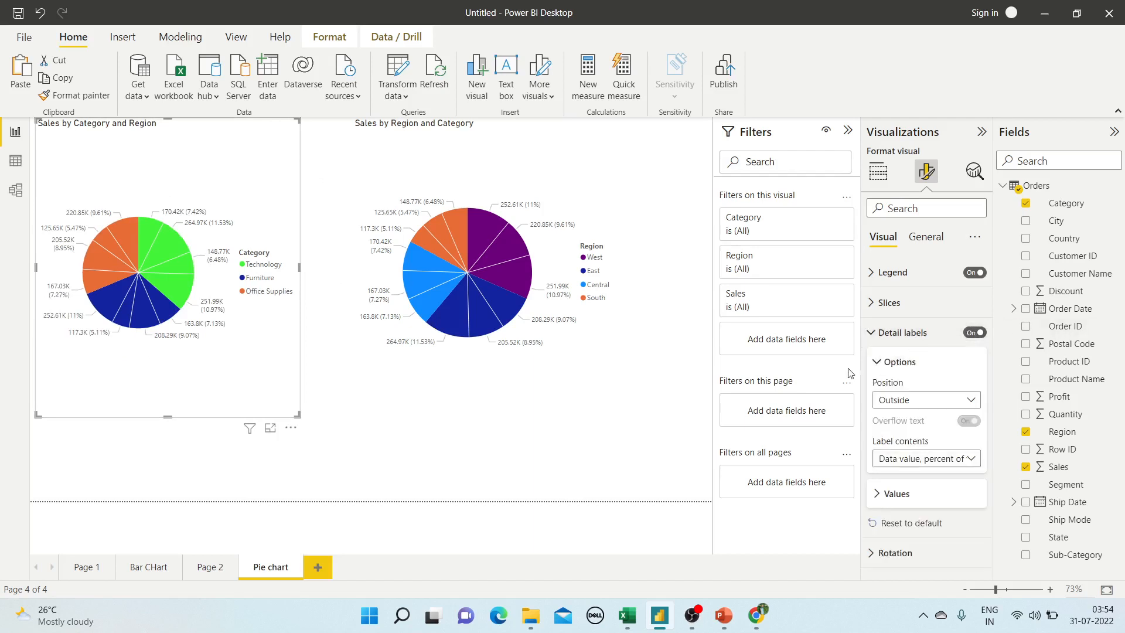
pyautogui.click(900, 400)
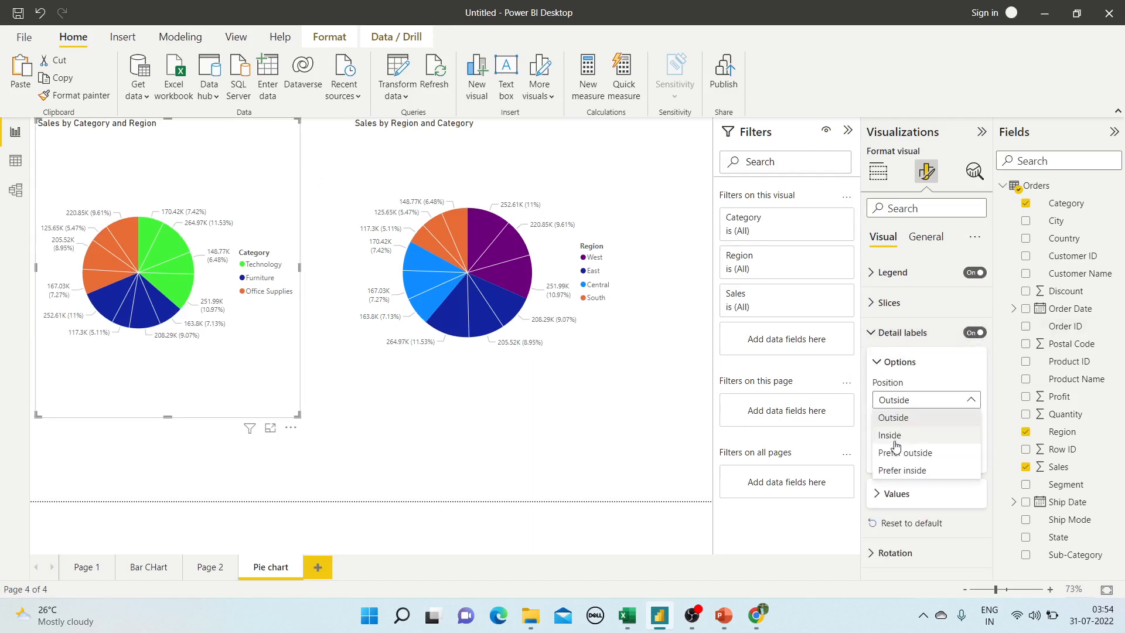
pyautogui.click(896, 441)
pyautogui.click(921, 405)
pyautogui.click(907, 459)
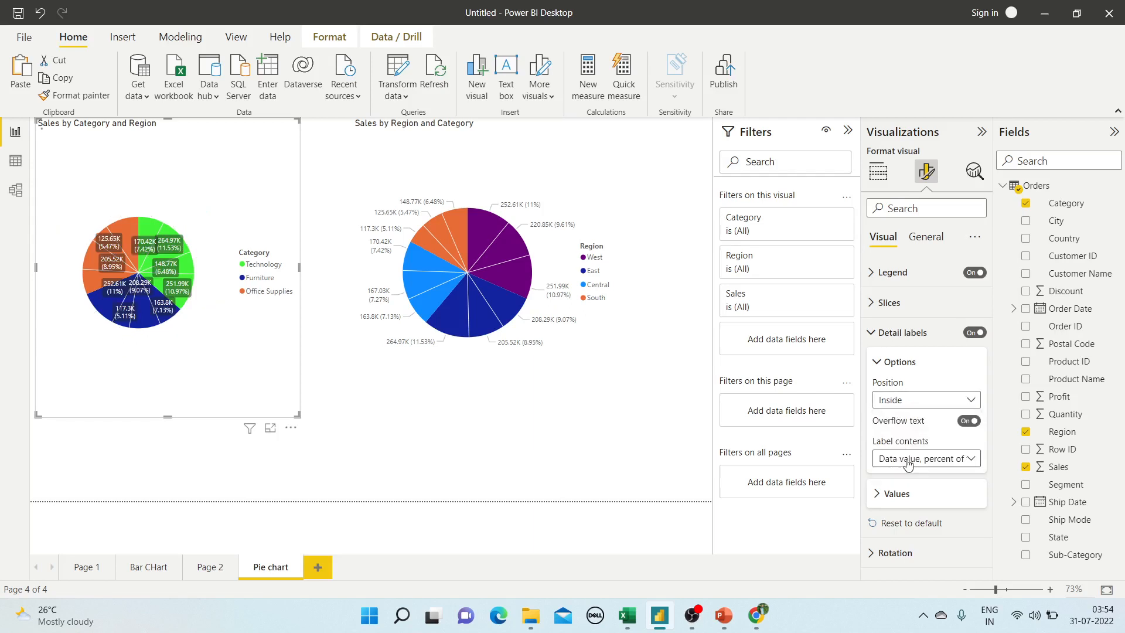
pyautogui.click(930, 400)
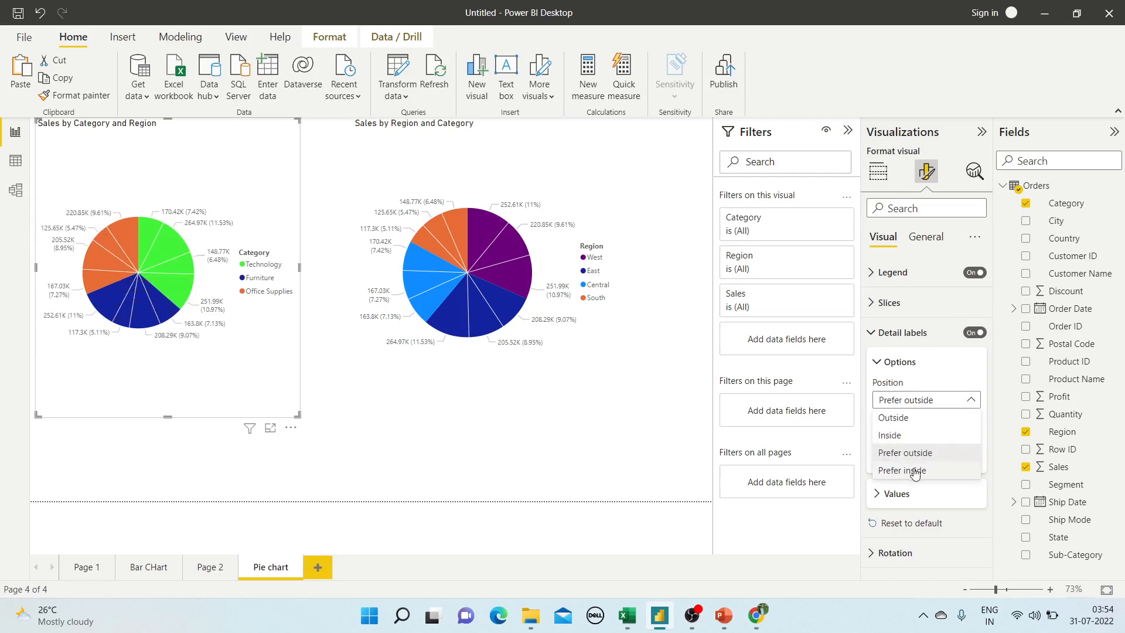
pyautogui.click(915, 472)
pyautogui.click(935, 399)
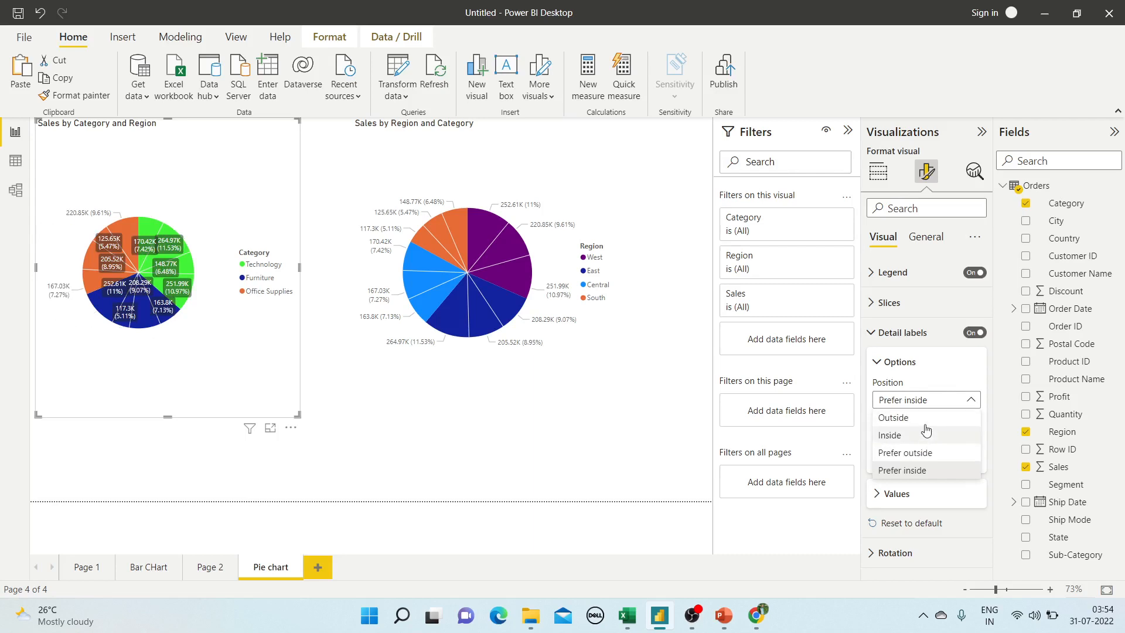
pyautogui.click(926, 419)
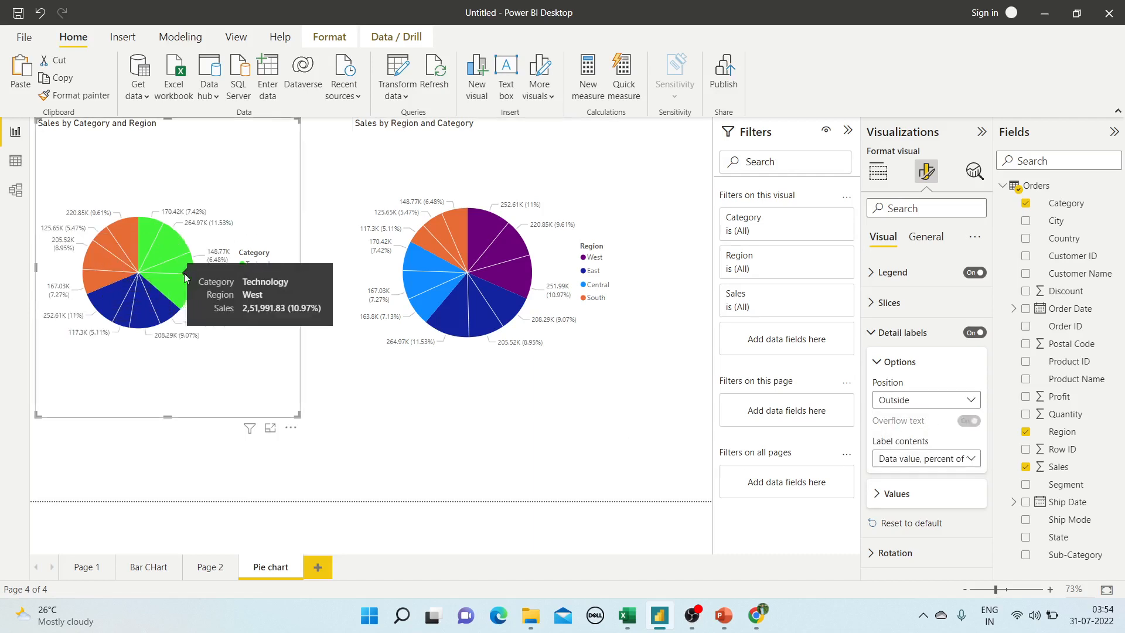
# Step: Try the detail label contents Data value, Percent of total, Category, data value and All detail labels on the pie chart
pyautogui.click(922, 463)
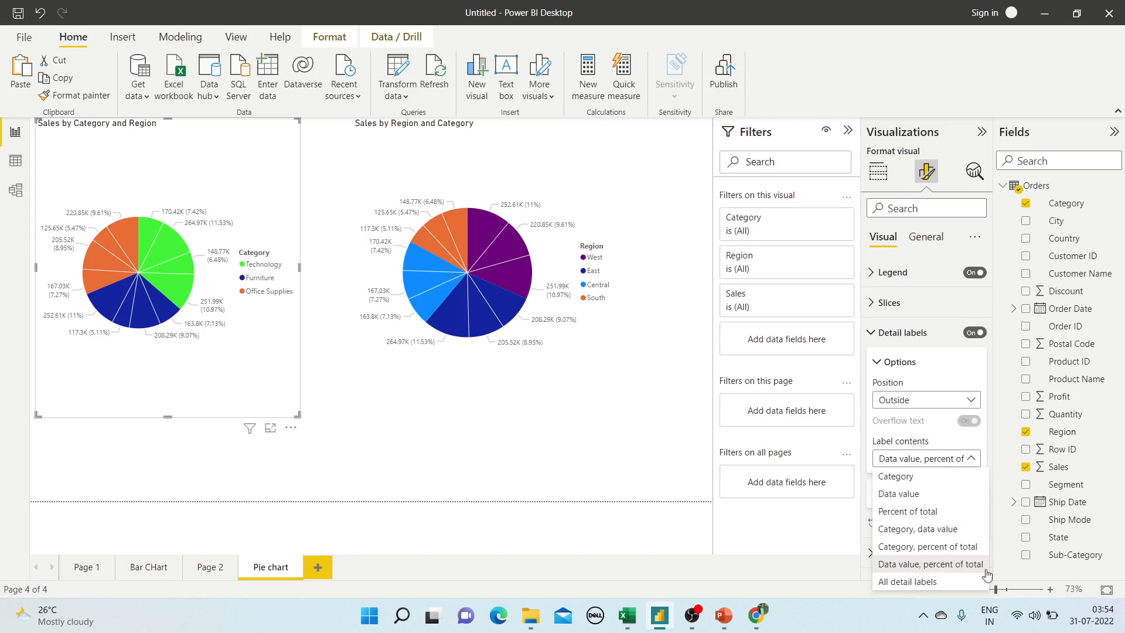
pyautogui.click(923, 503)
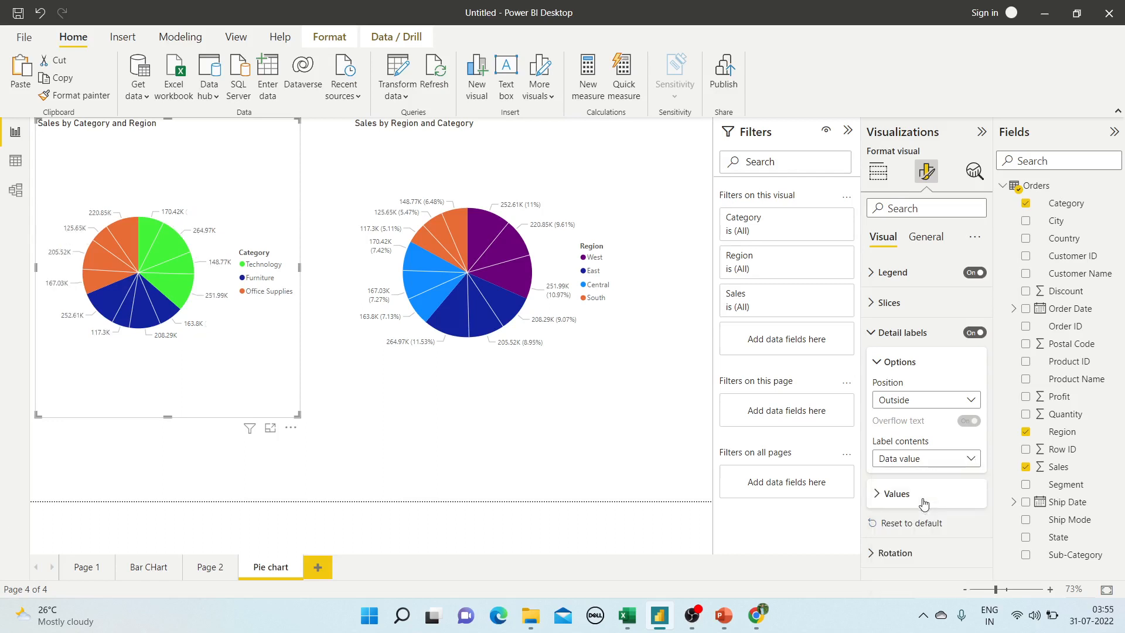
pyautogui.click(935, 465)
pyautogui.click(925, 517)
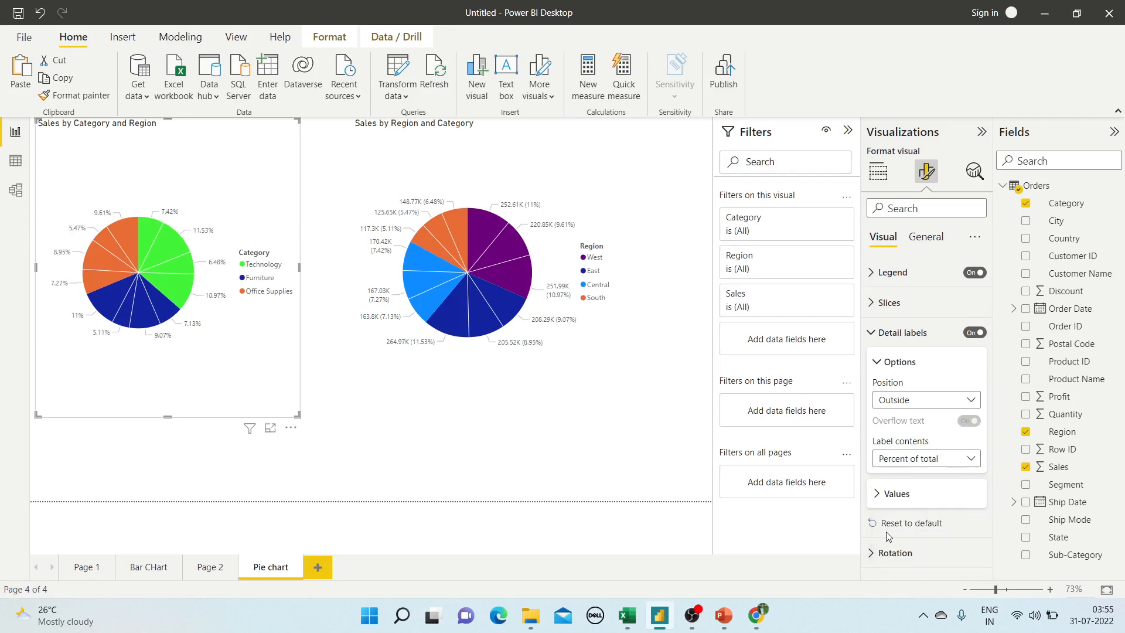
pyautogui.click(957, 460)
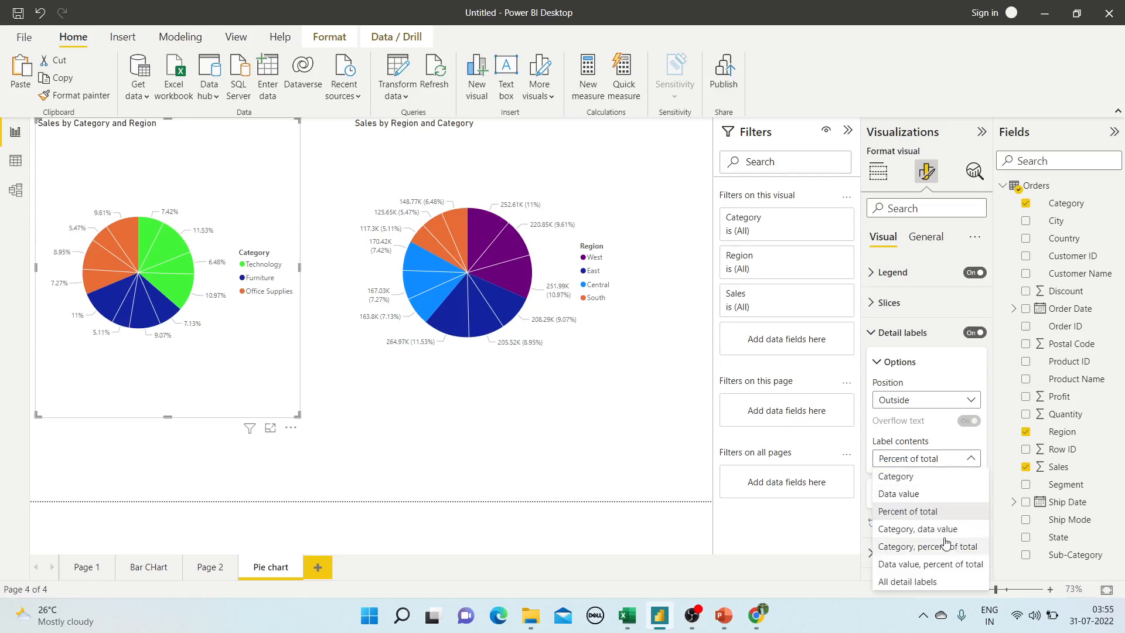
pyautogui.click(950, 529)
pyautogui.click(950, 462)
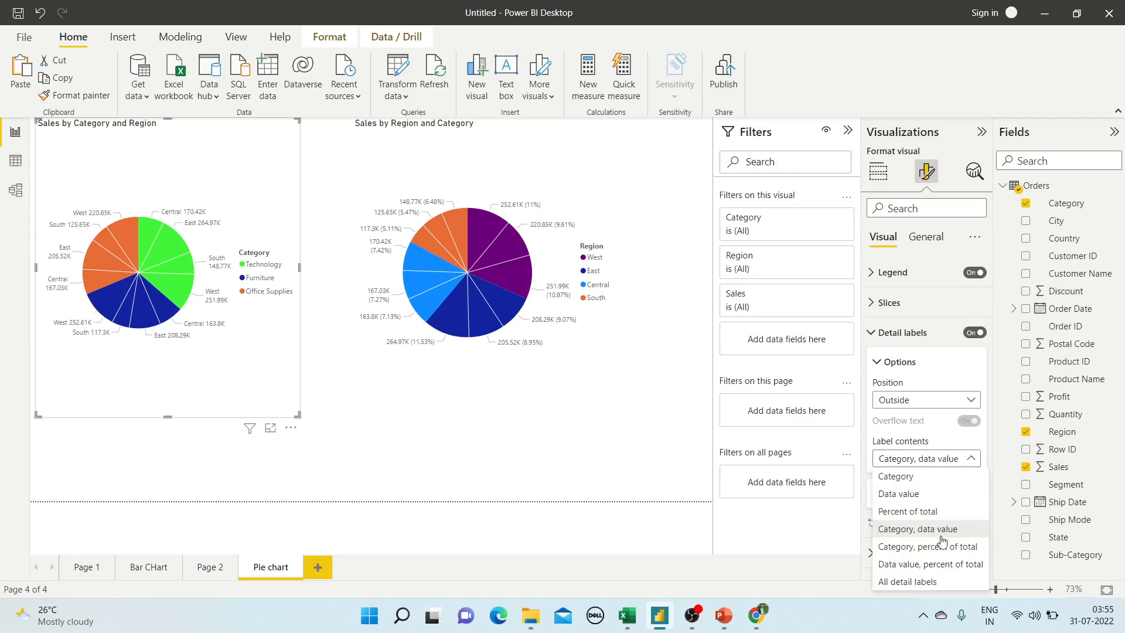
pyautogui.click(921, 580)
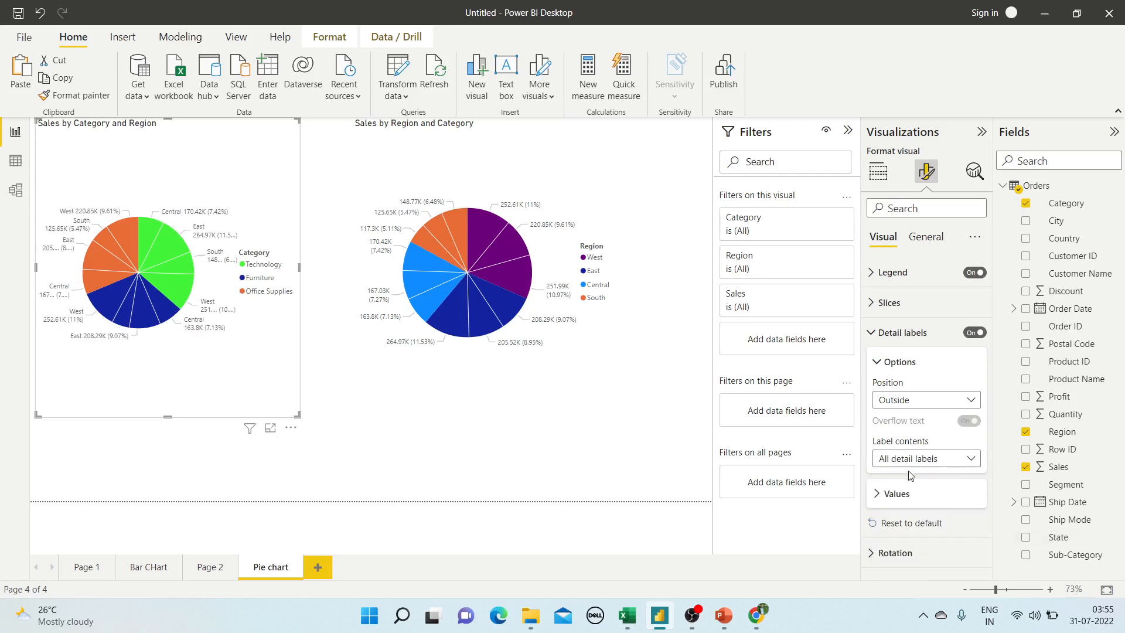
# Step: Format the Sales by Category and Region pie chart's detail label values as bold Times New Roman, size 11, in dark yellow
pyautogui.click(878, 363)
pyautogui.click(877, 400)
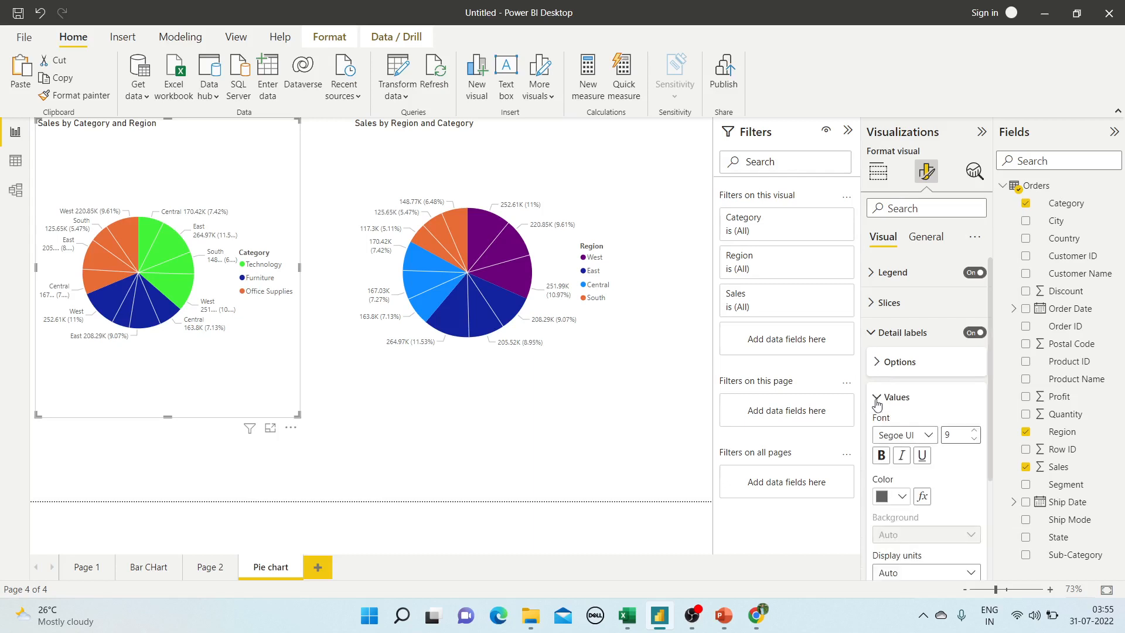
pyautogui.click(931, 441)
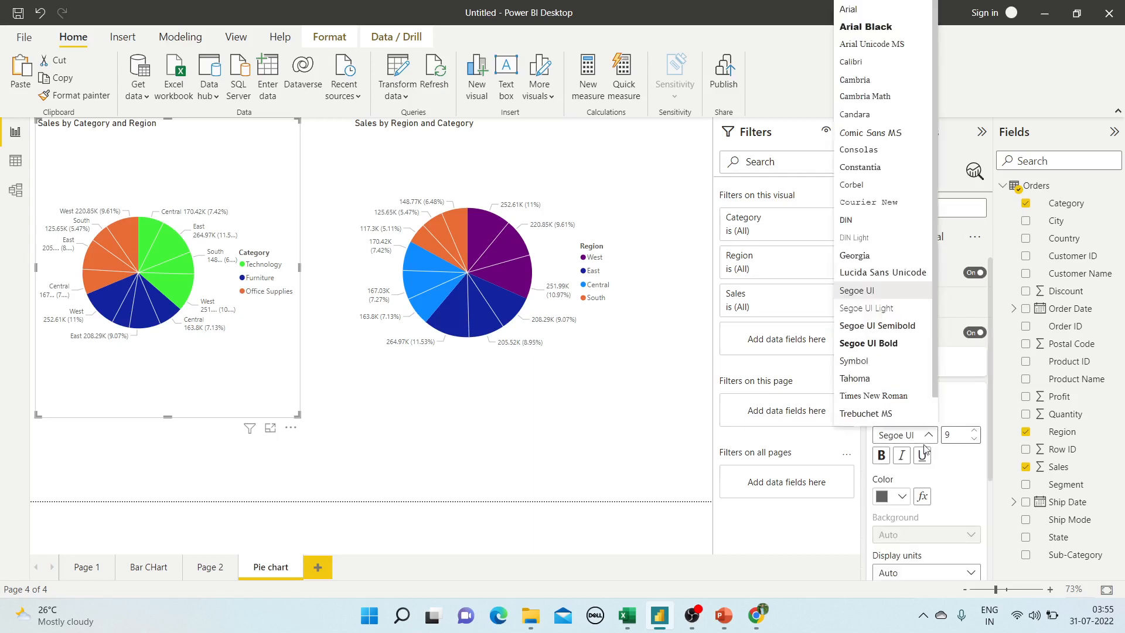
pyautogui.click(880, 394)
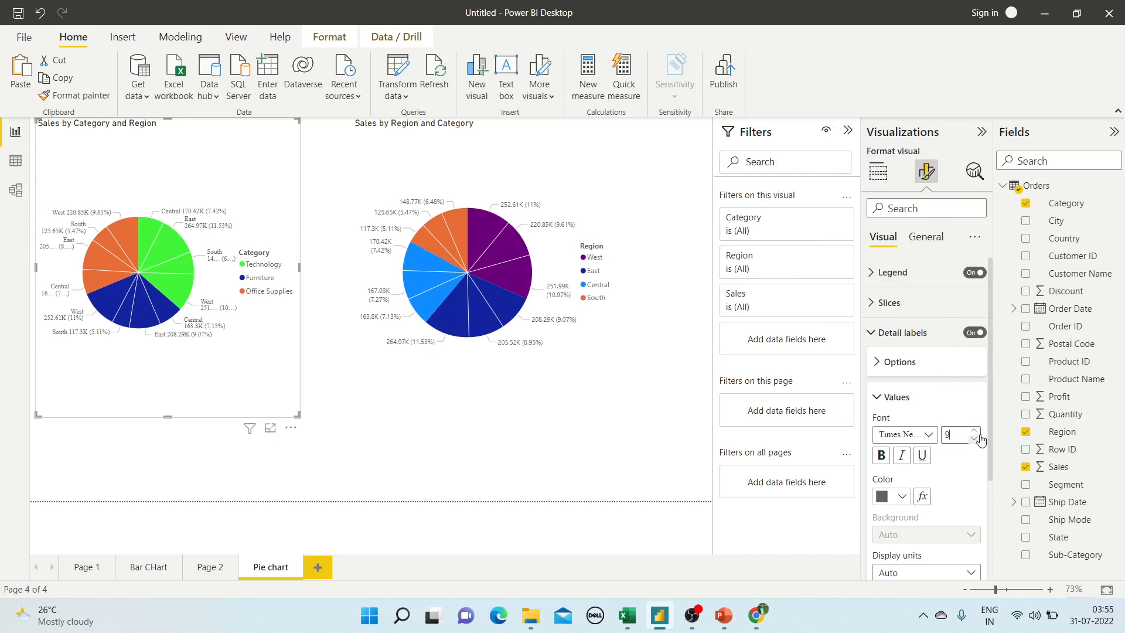
pyautogui.click(975, 430)
pyautogui.click(975, 432)
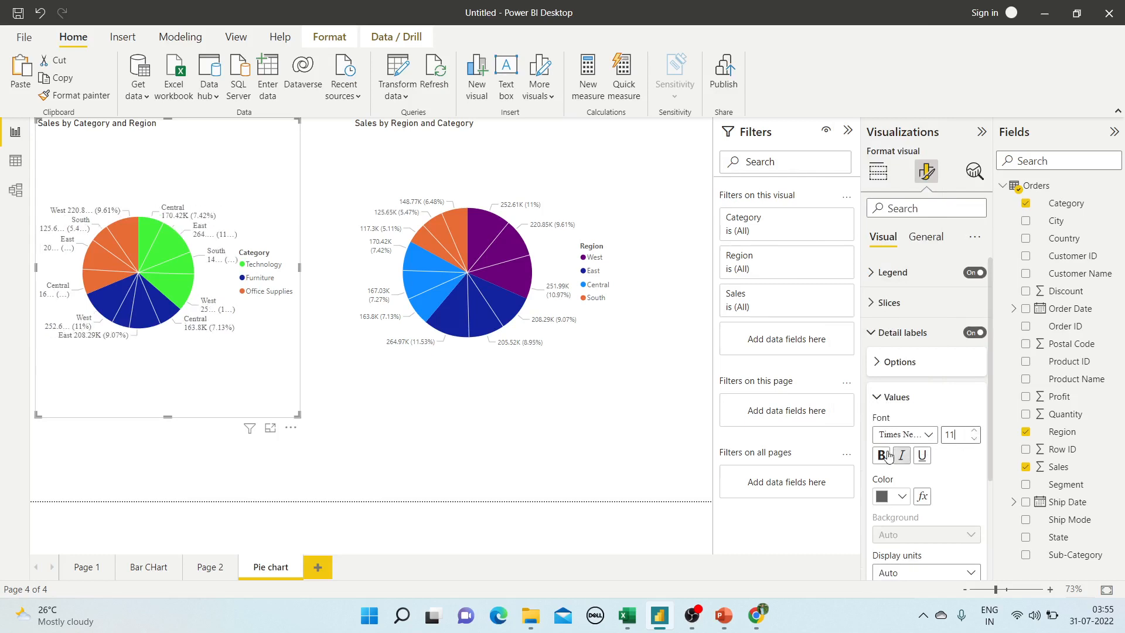
pyautogui.click(881, 456)
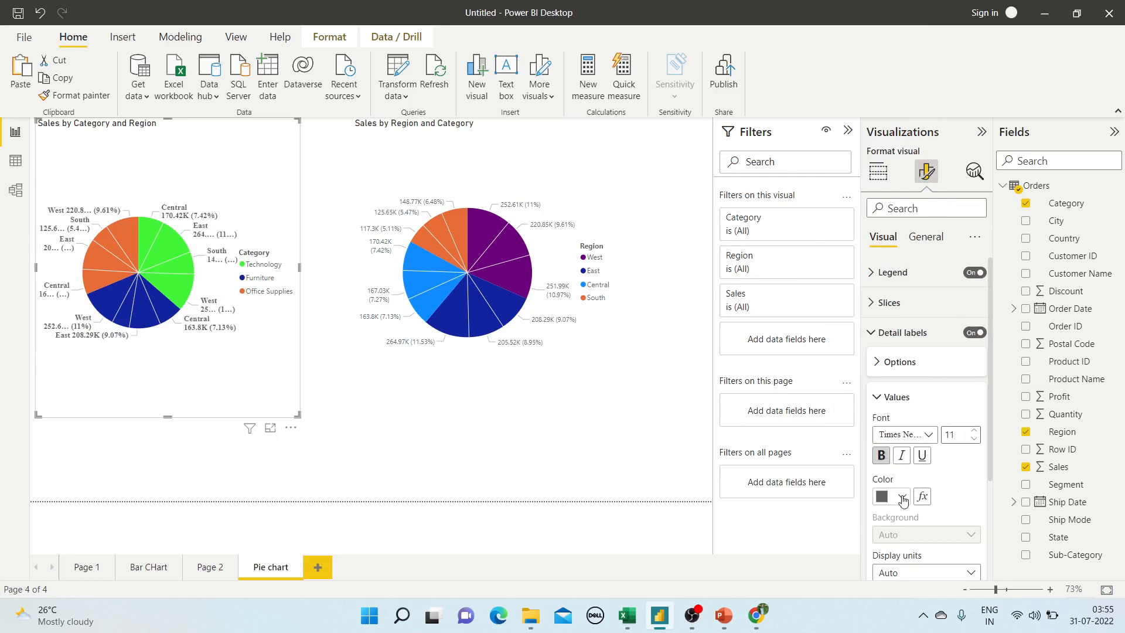
pyautogui.click(902, 496)
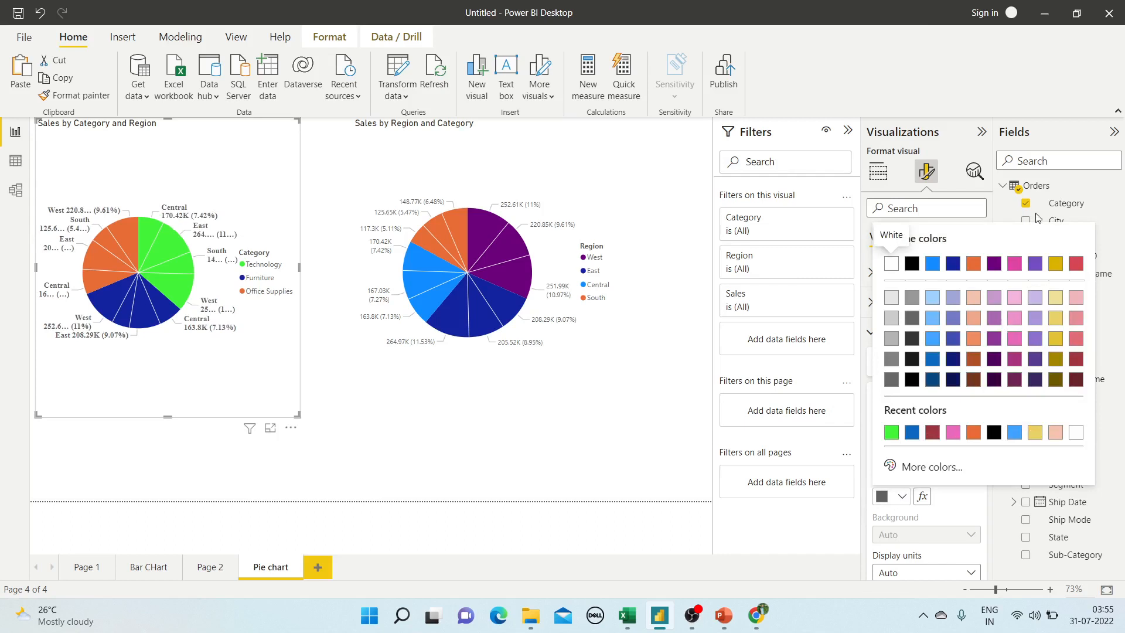
pyautogui.click(1056, 265)
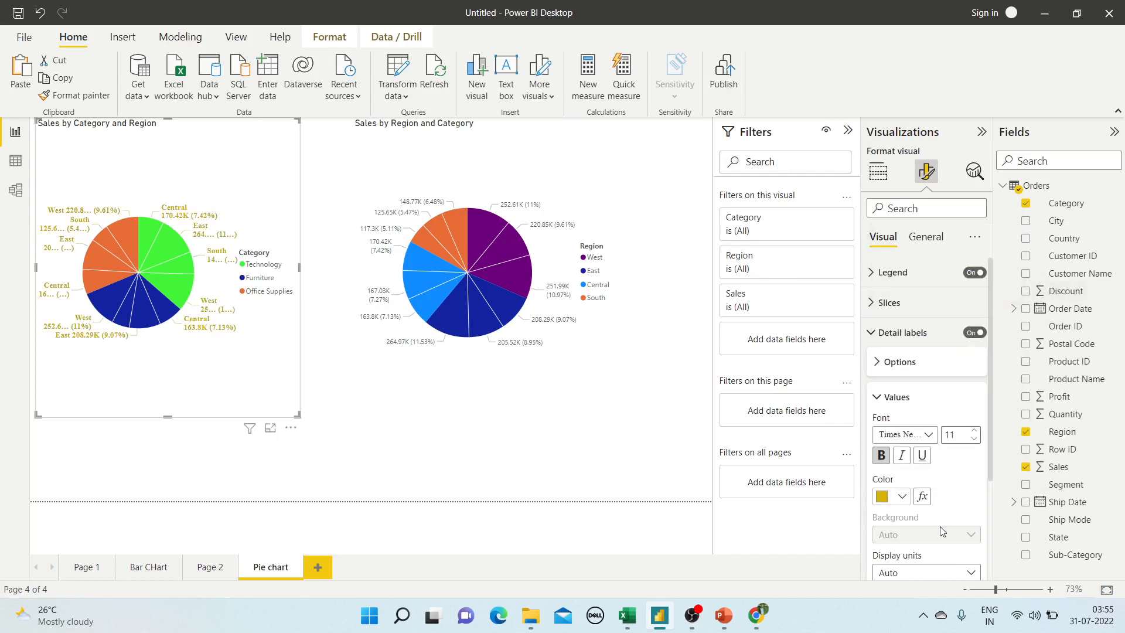
pyautogui.click(880, 332)
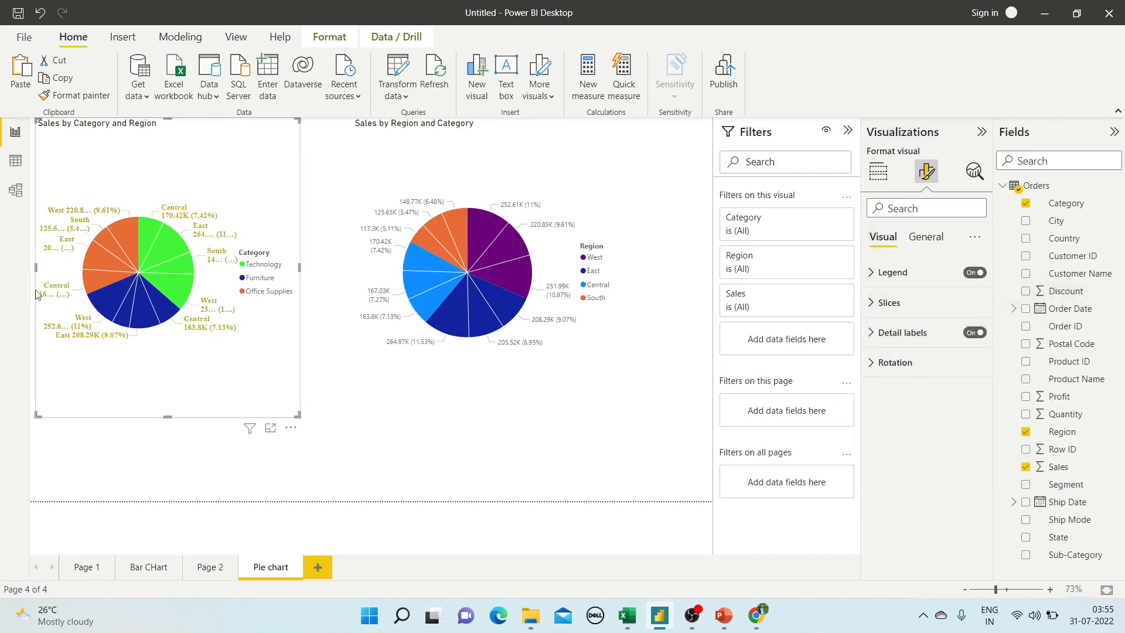
# Step: Set the pie chart's detail label contents to Data value, percent of total
pyautogui.click(879, 332)
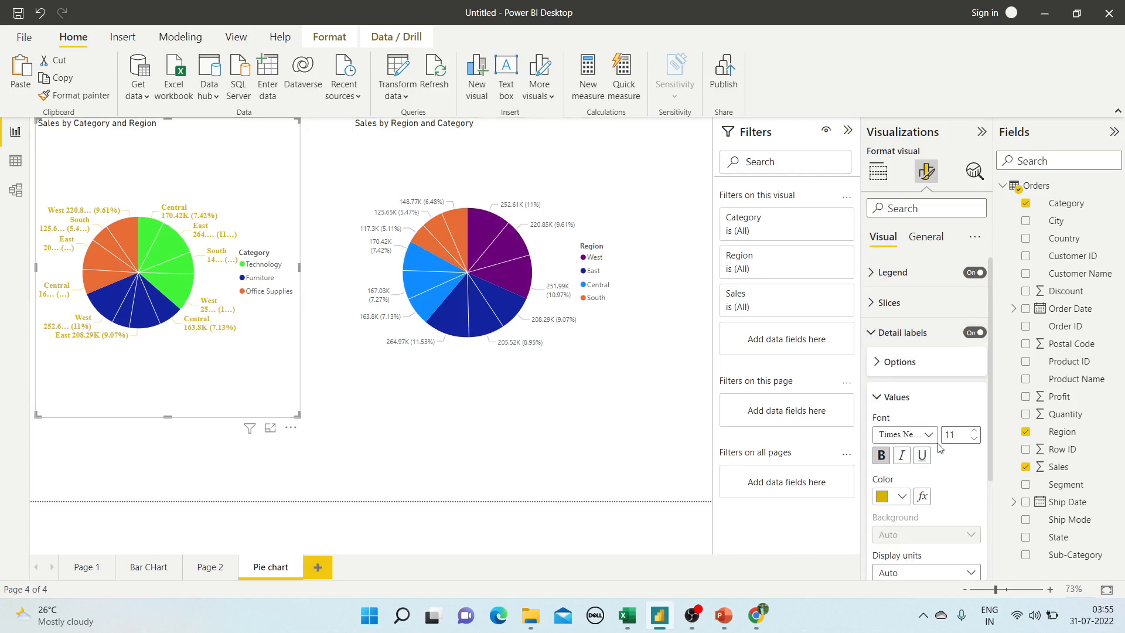
pyautogui.click(888, 363)
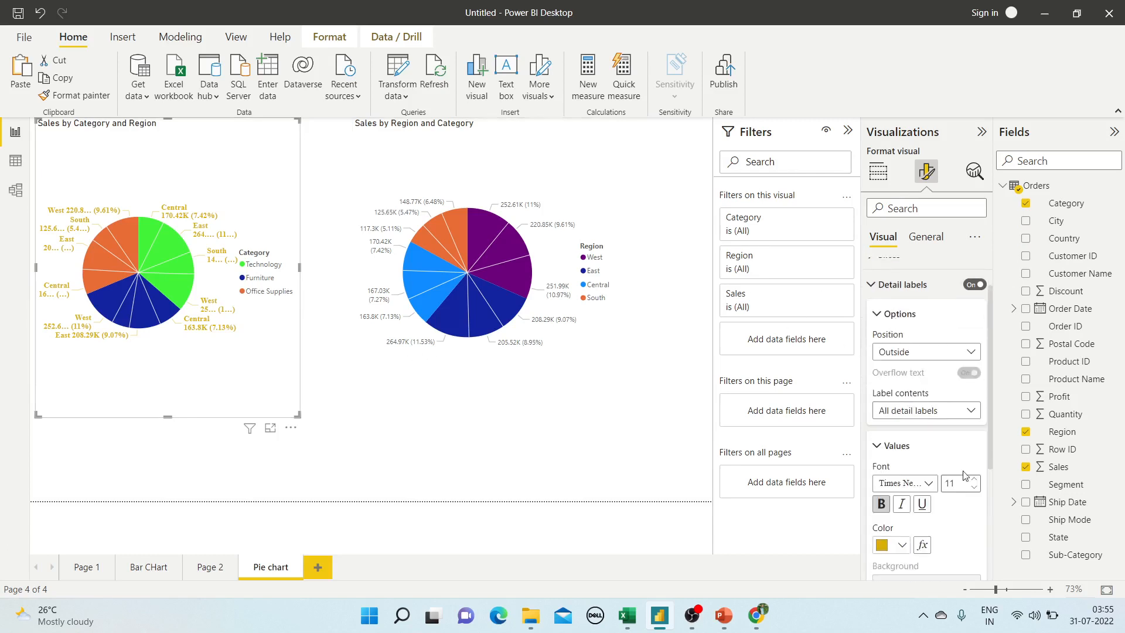
pyautogui.click(970, 412)
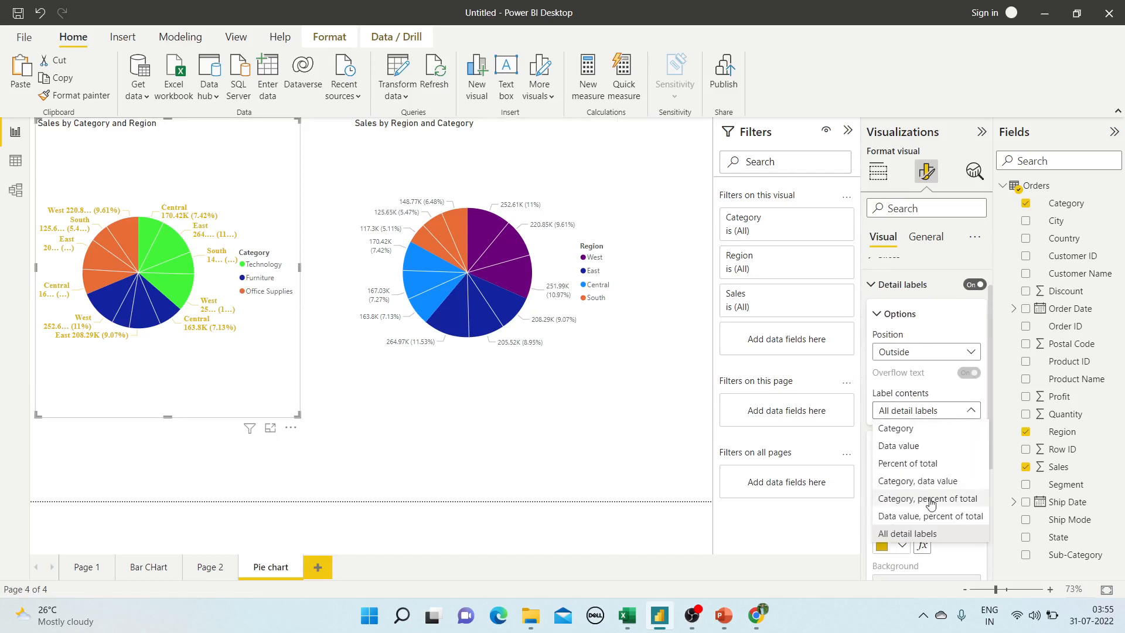
pyautogui.click(928, 515)
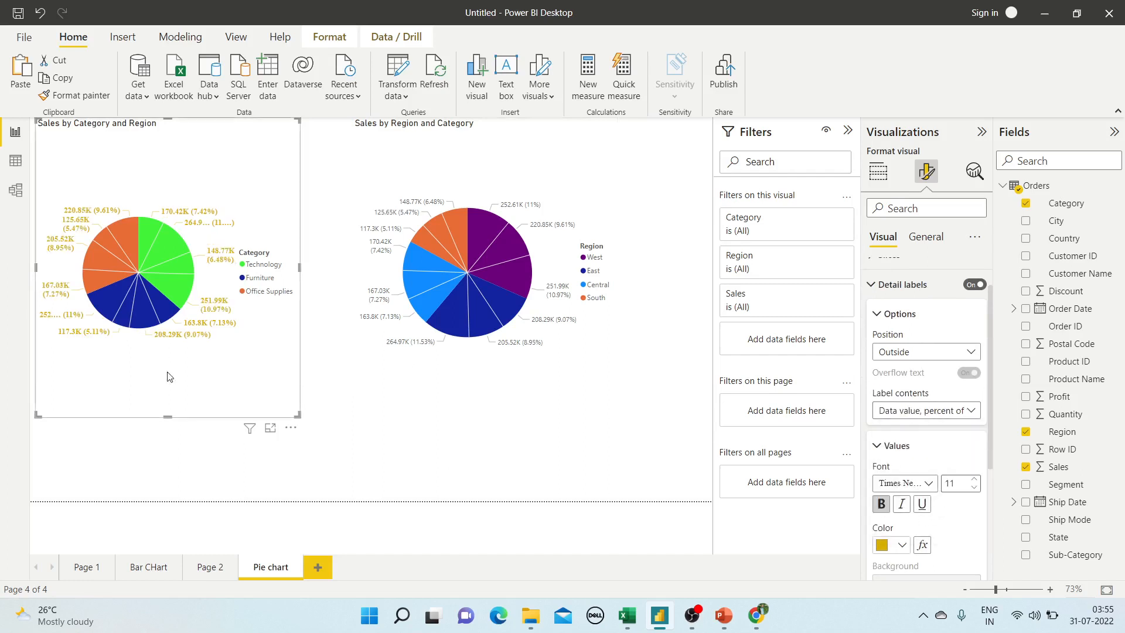
# Step: Try rotating the Sales by Category and Region pie chart to angles such as 78° and 360°, and settle on 19°
pyautogui.click(877, 284)
pyautogui.click(880, 363)
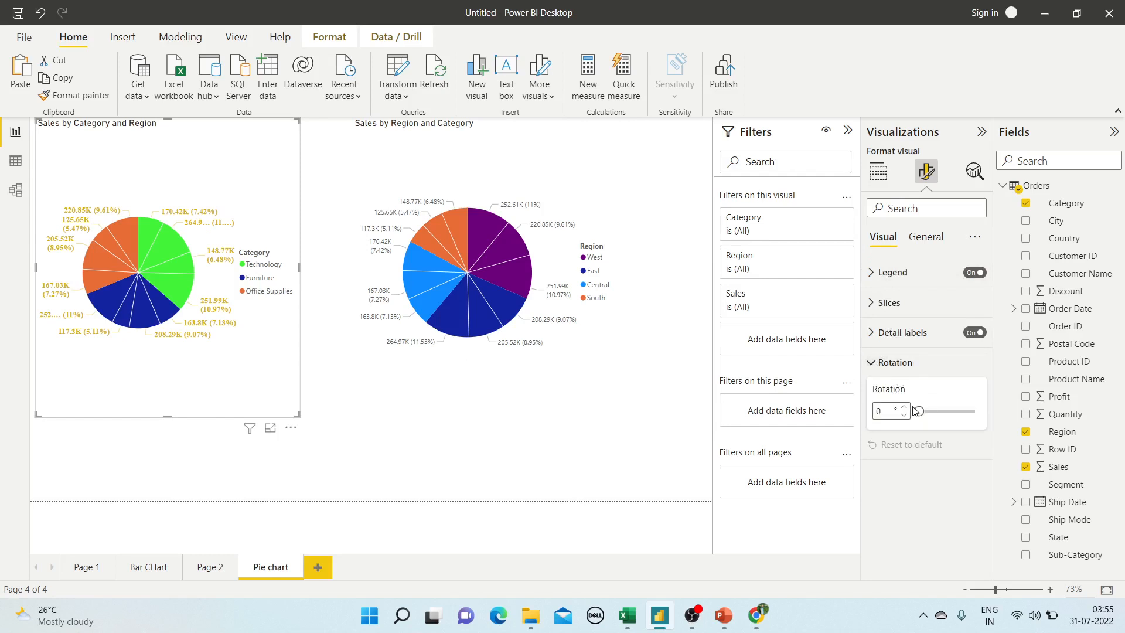
pyautogui.click(934, 418)
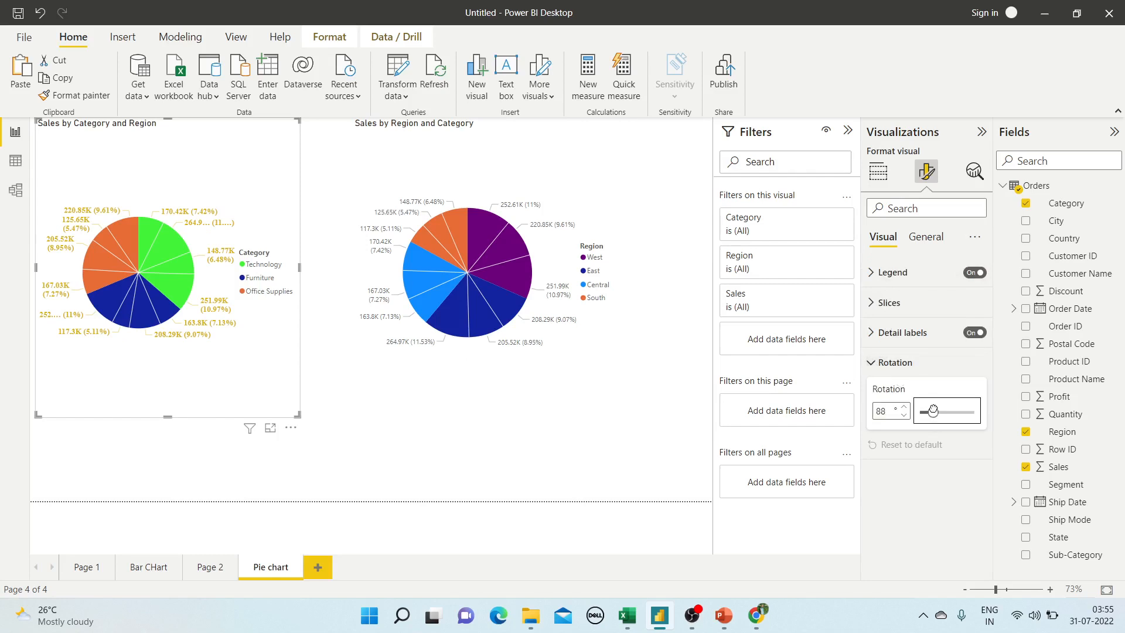
pyautogui.moveTo(926, 418); pyautogui.dragTo(919, 414)
pyautogui.moveTo(935, 417); pyautogui.dragTo(932, 412)
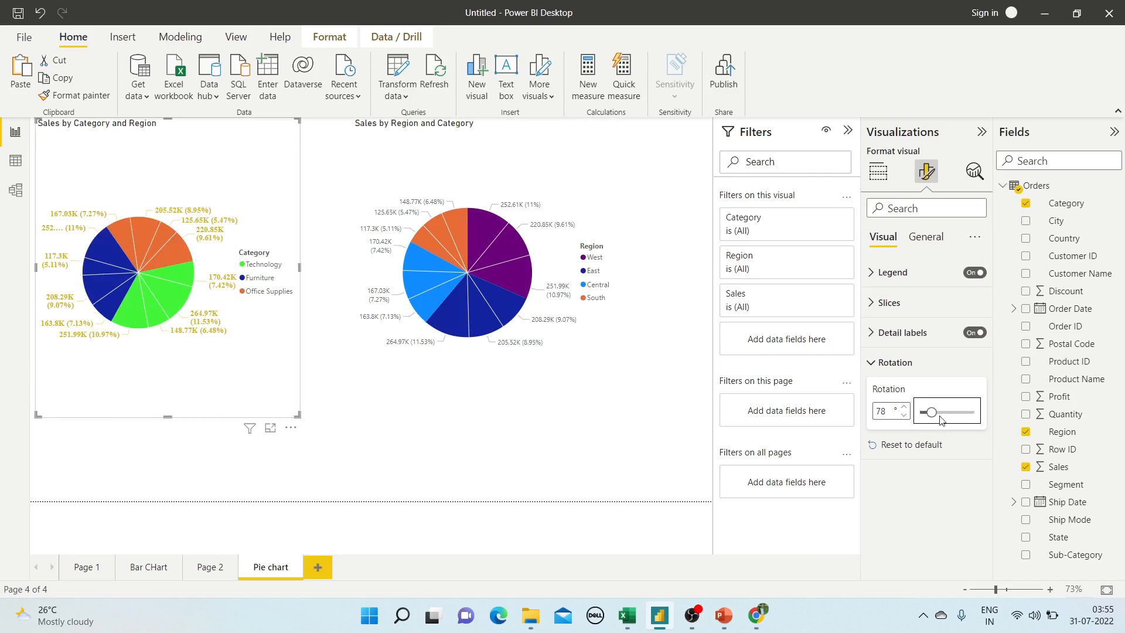
pyautogui.moveTo(934, 413); pyautogui.dragTo(984, 421)
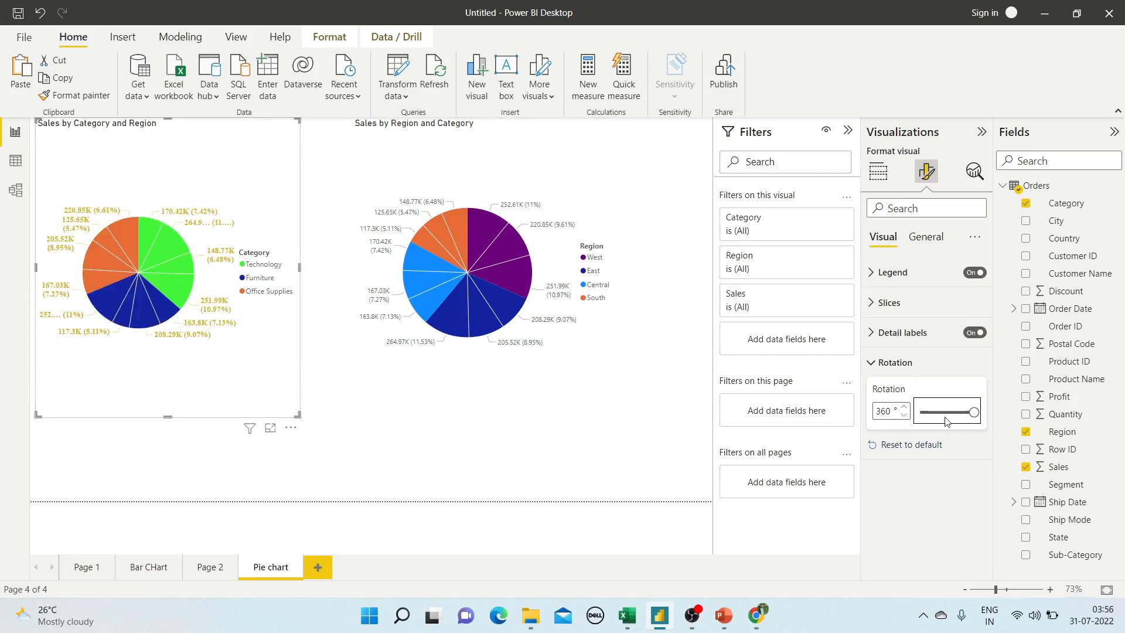
pyautogui.moveTo(974, 413); pyautogui.dragTo(924, 412)
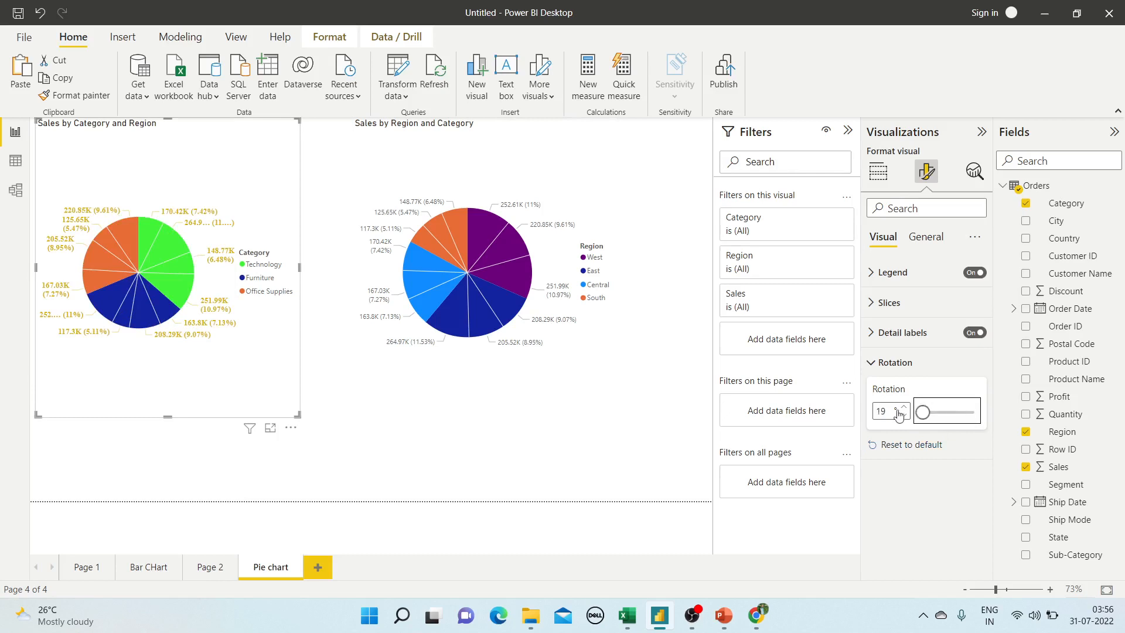
pyautogui.click(875, 363)
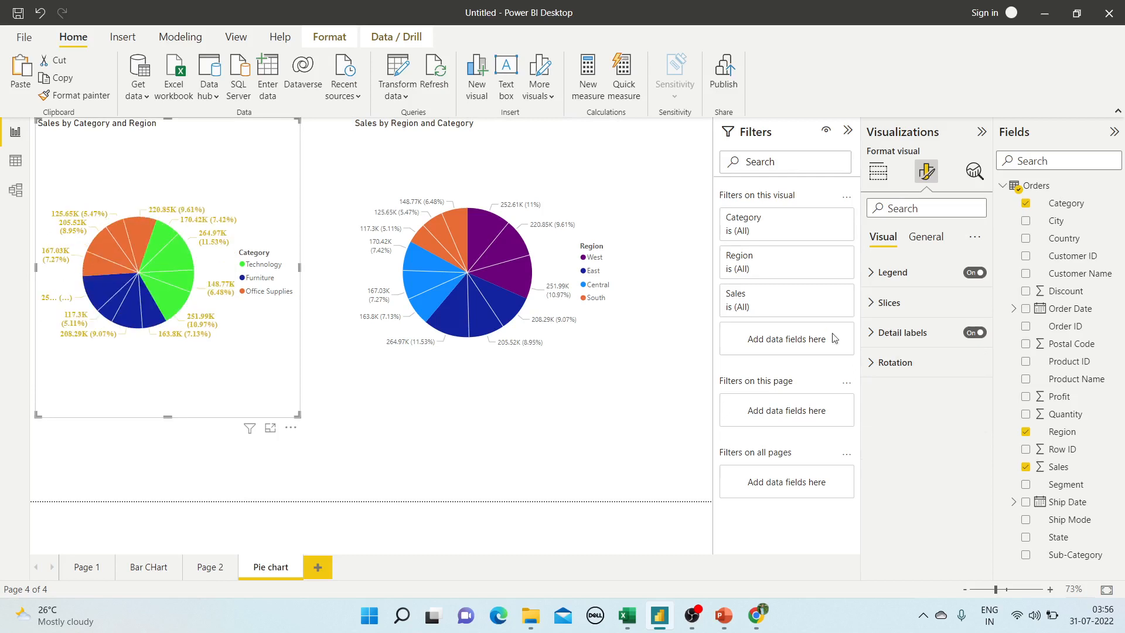
# Step: Review the formatted chart on the Bar CHart page as a reference and return to the Pie chart page
pyautogui.click(917, 245)
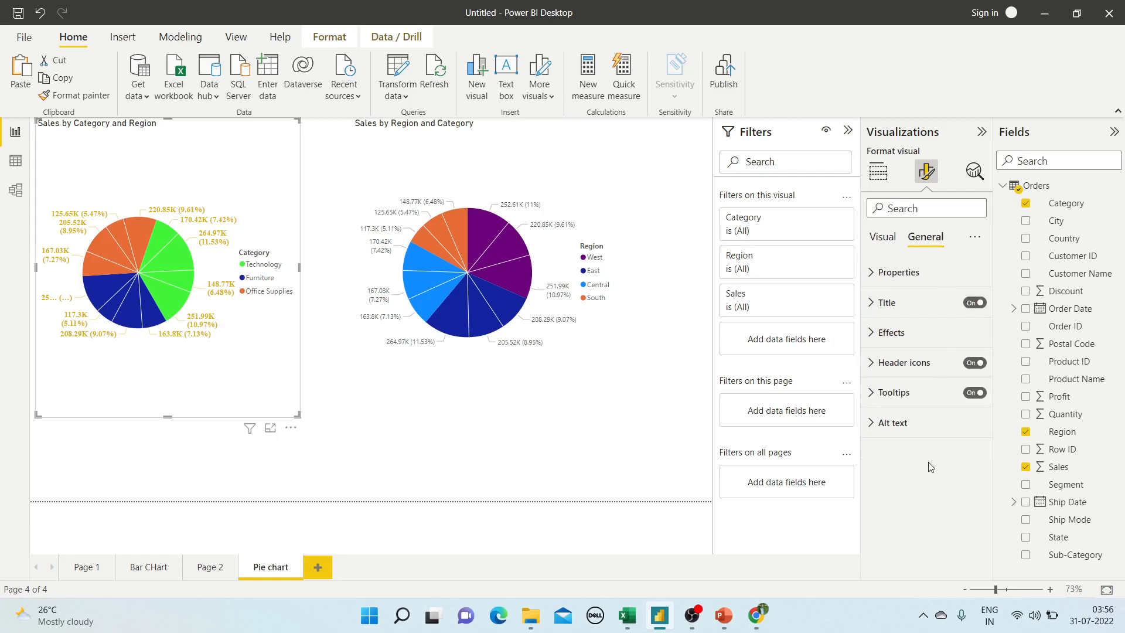
pyautogui.click(145, 570)
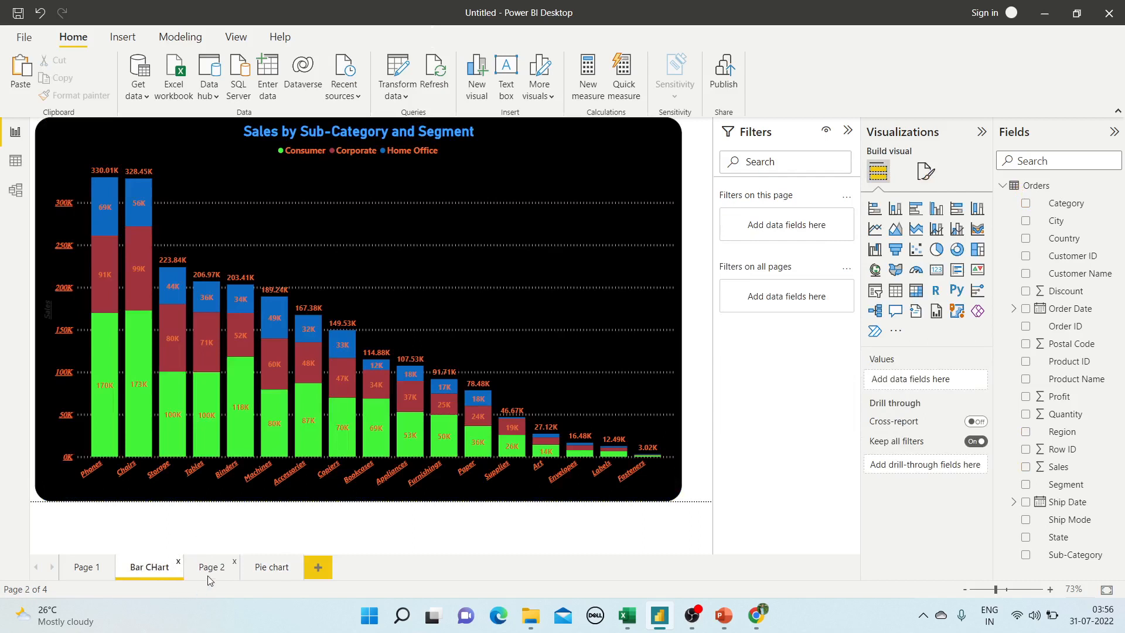
pyautogui.click(267, 565)
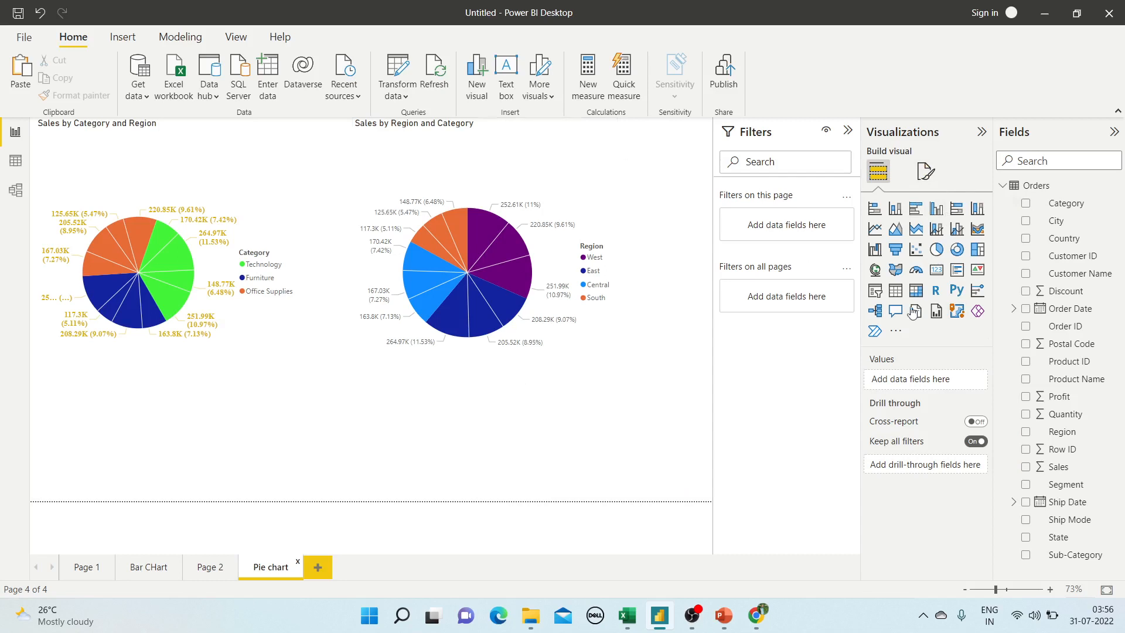
# Step: Center the title of the Sales by Category and Region pie chart and give it a blue background
pyautogui.click(150, 250)
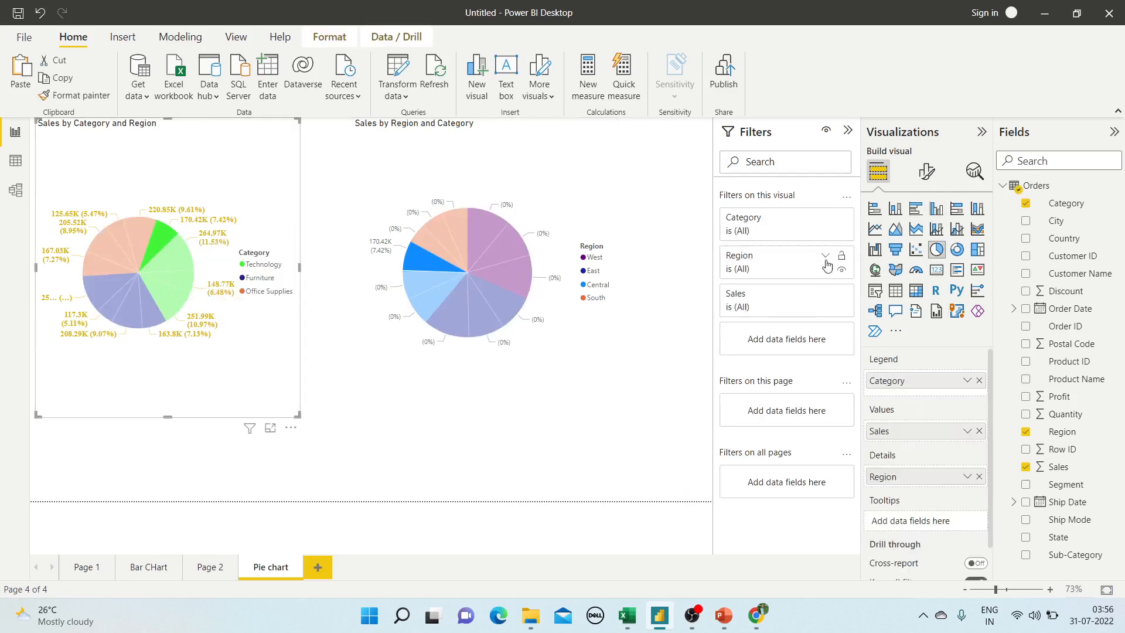
pyautogui.click(245, 169)
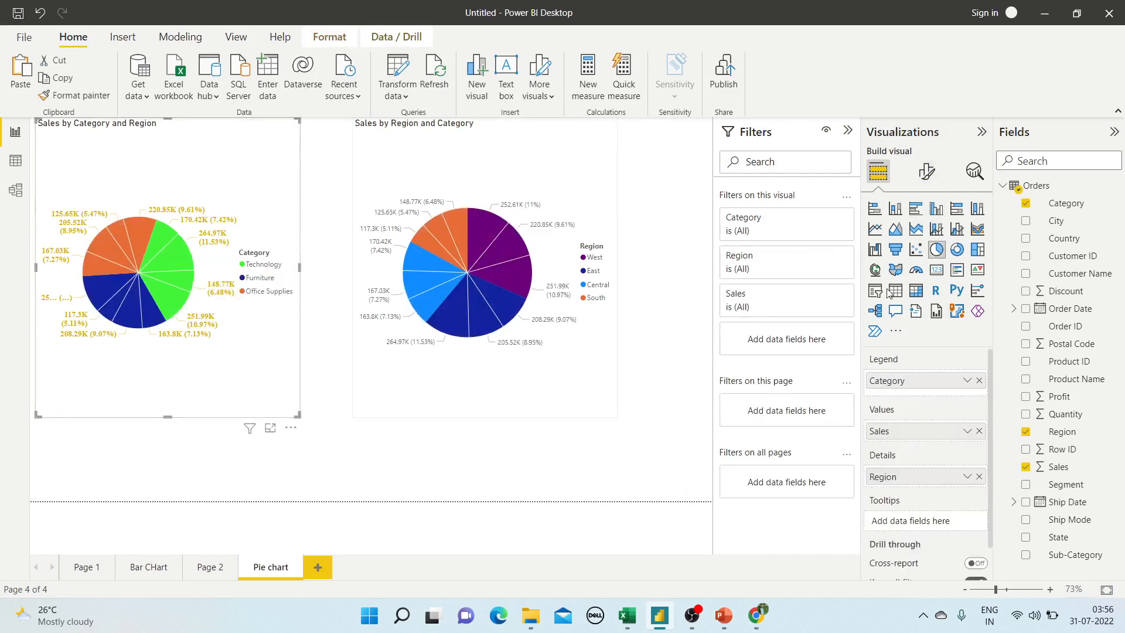
pyautogui.click(926, 168)
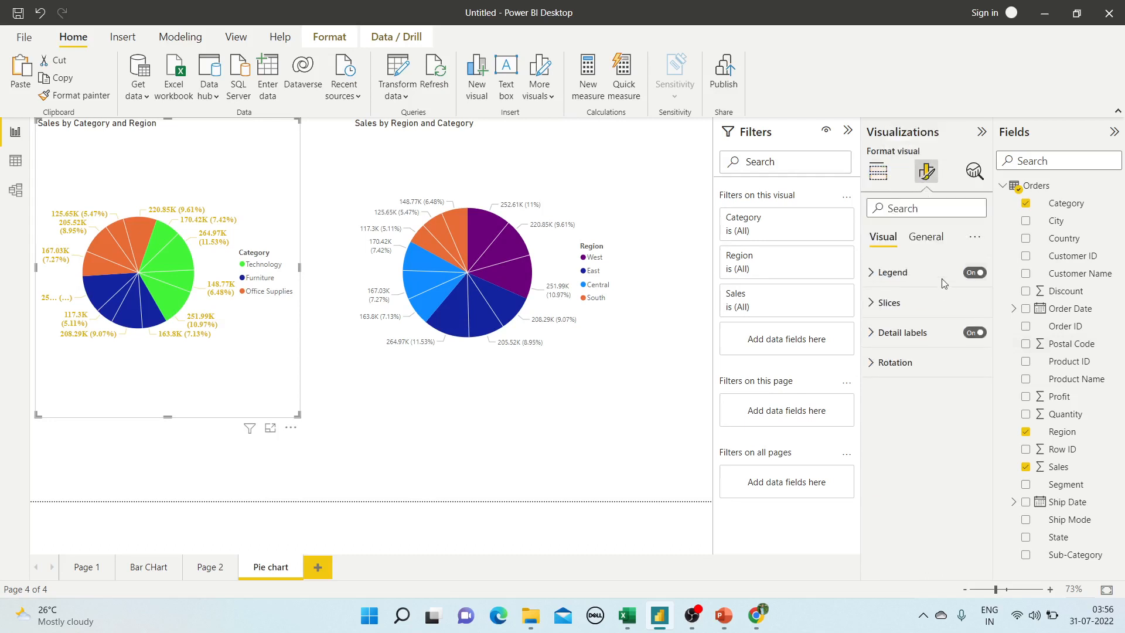
pyautogui.click(926, 238)
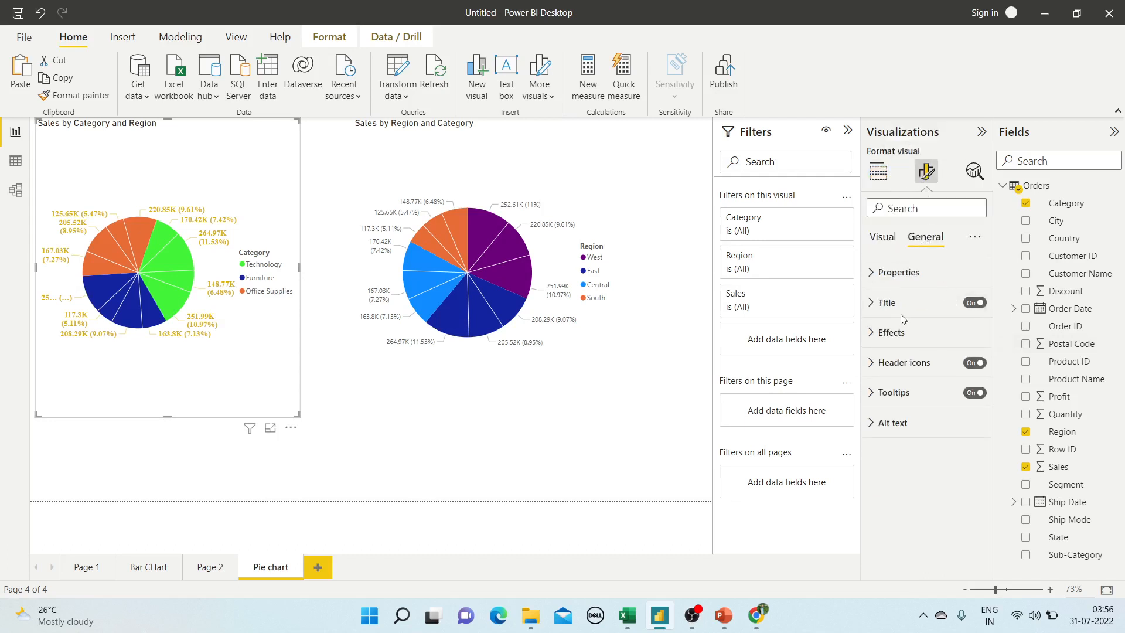
pyautogui.click(878, 305)
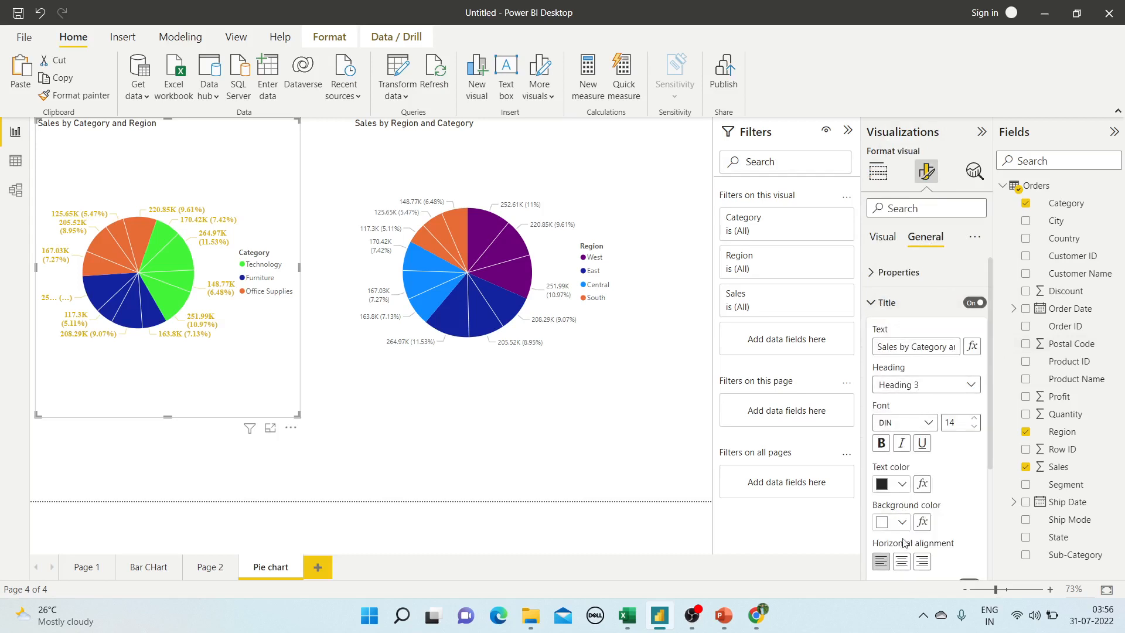
pyautogui.click(901, 562)
pyautogui.click(903, 522)
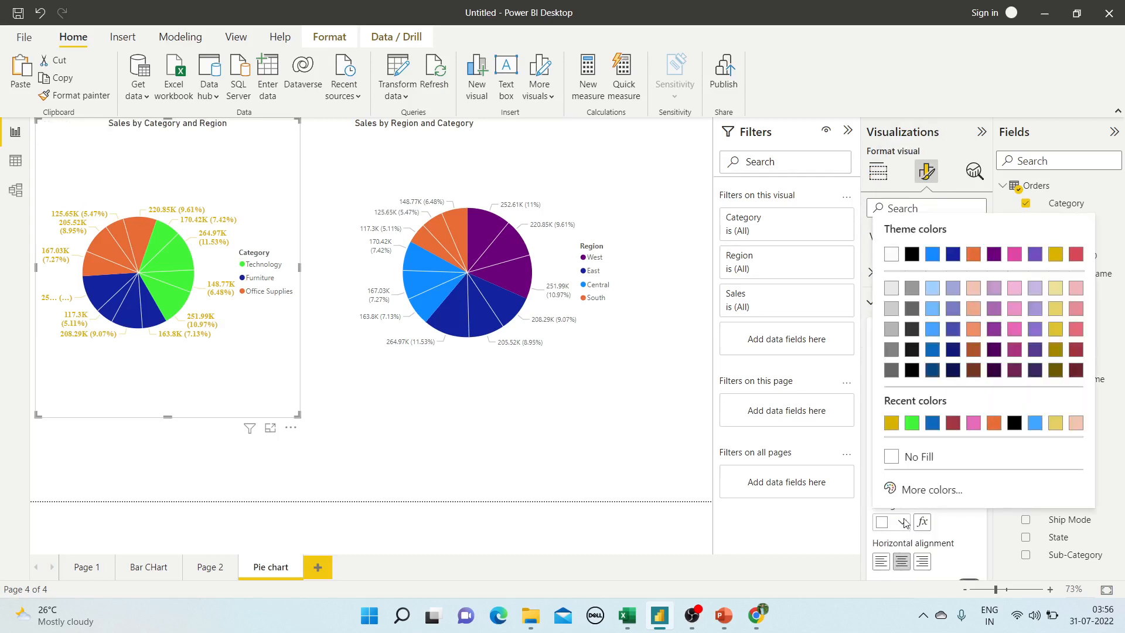
pyautogui.click(929, 429)
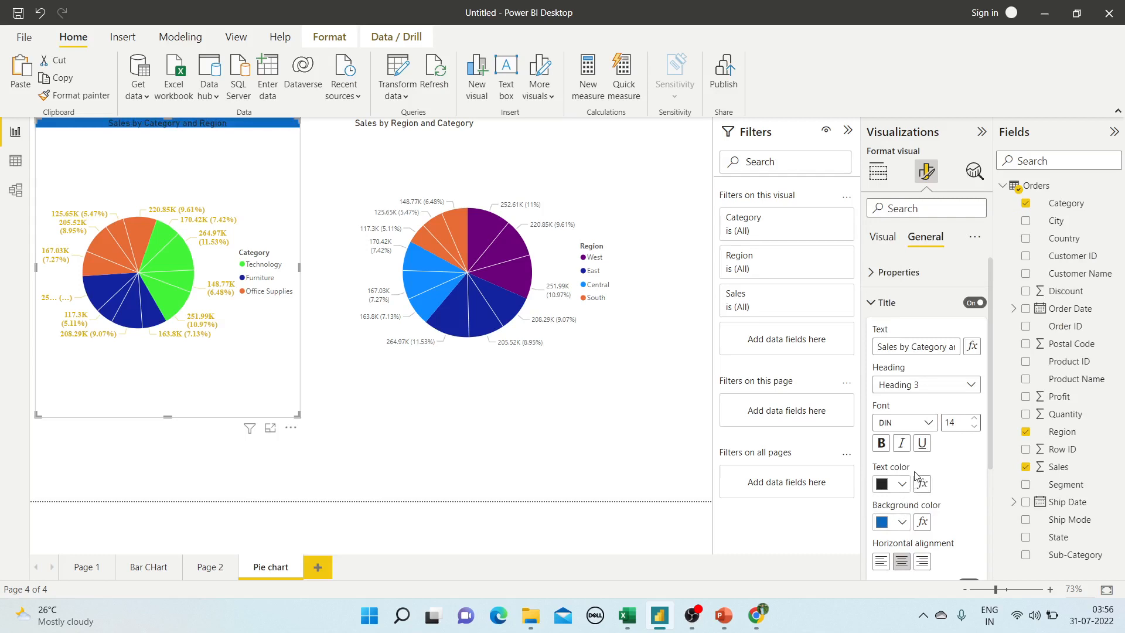
# Step: Make the pie chart's title bold, size 16, with blue text on a black background
pyautogui.click(881, 443)
pyautogui.click(902, 484)
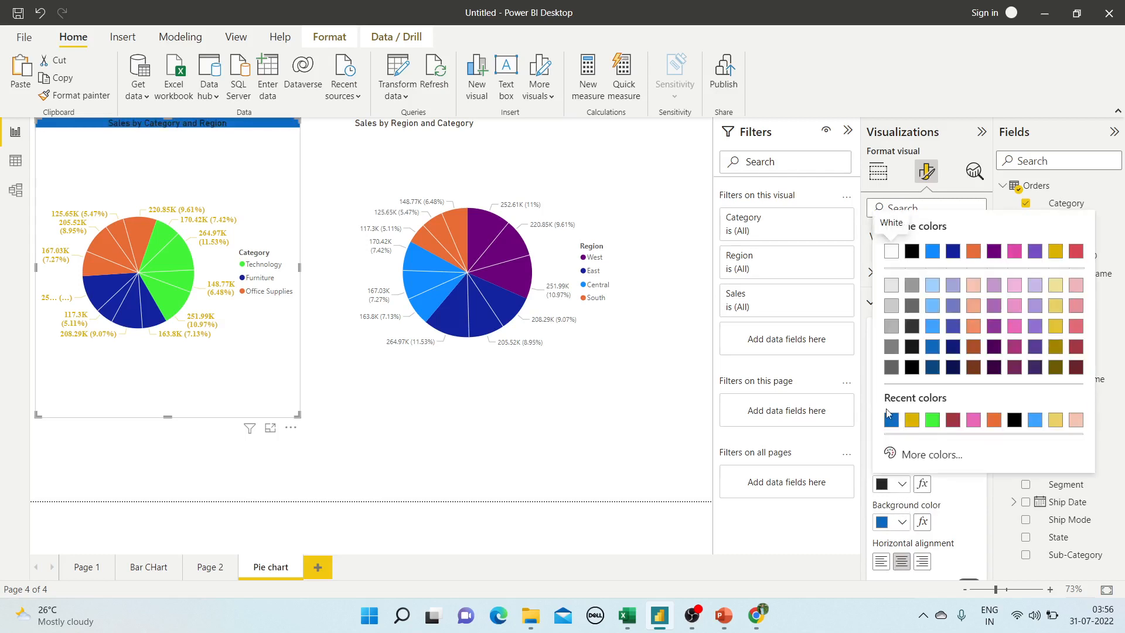
pyautogui.click(892, 419)
pyautogui.click(902, 522)
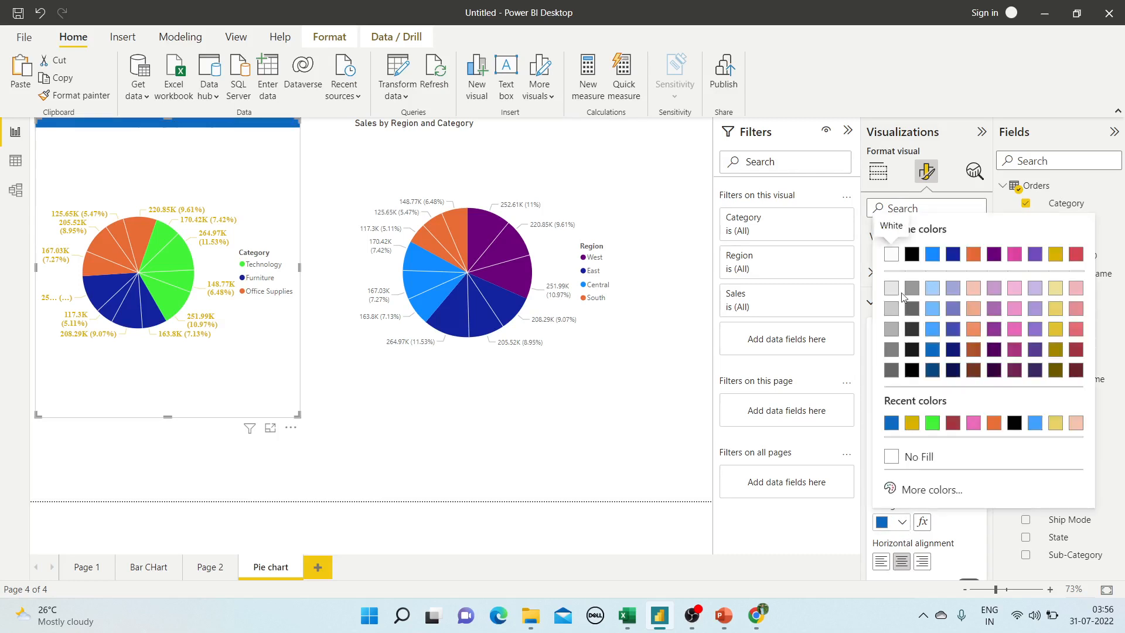
pyautogui.click(912, 254)
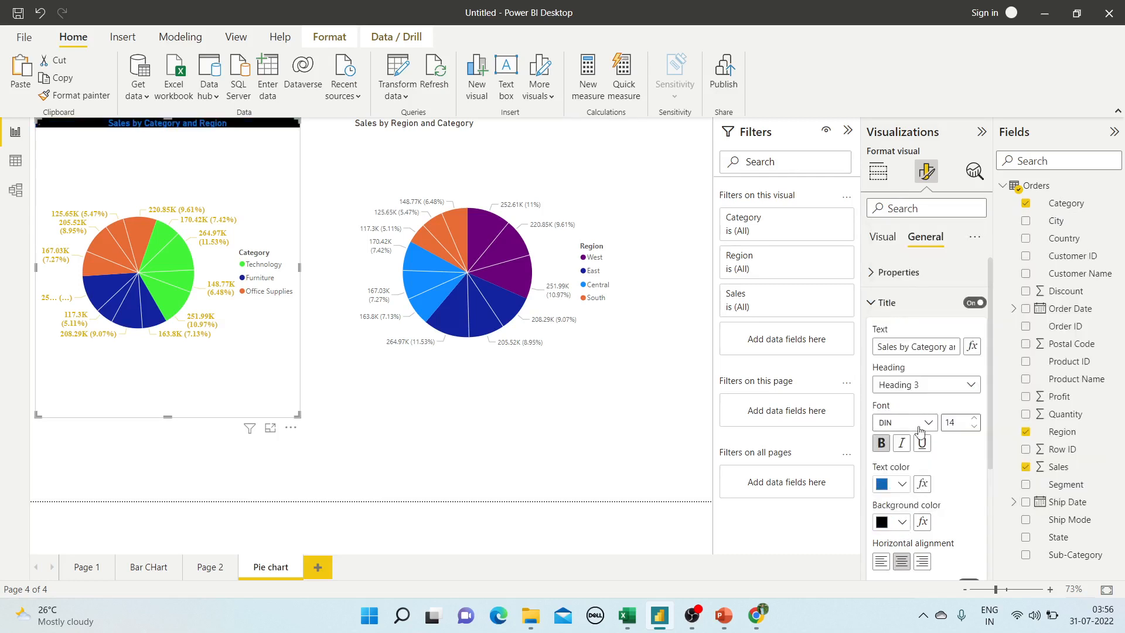
pyautogui.click(974, 418)
pyautogui.click(973, 418)
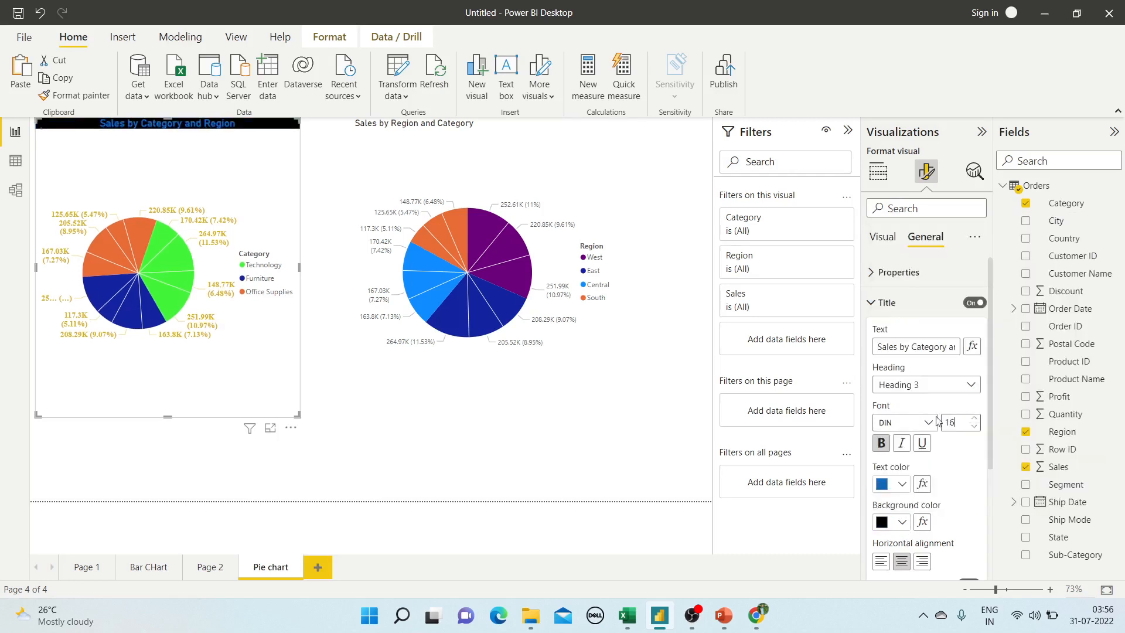
pyautogui.click(882, 444)
pyautogui.scroll(-3, 883, 463)
pyautogui.scroll(2, 885, 482)
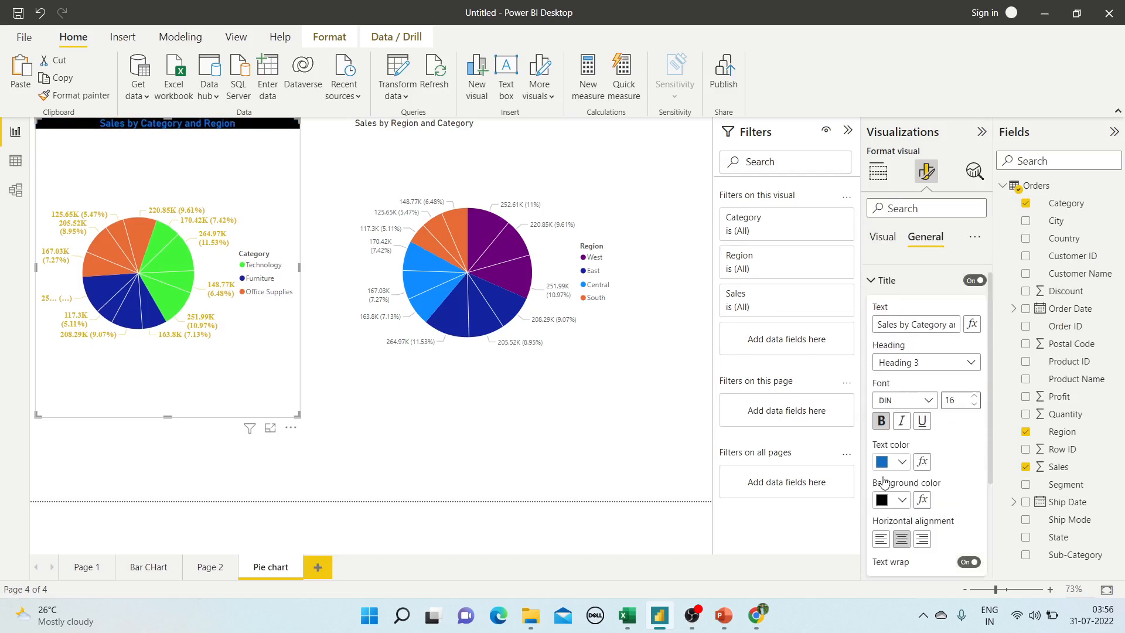
pyautogui.scroll(1, 885, 469)
pyautogui.click(886, 302)
# Step: Give the Sales by Category and Region pie chart a black background and a visual border with 30 px rounded corners
pyautogui.click(891, 332)
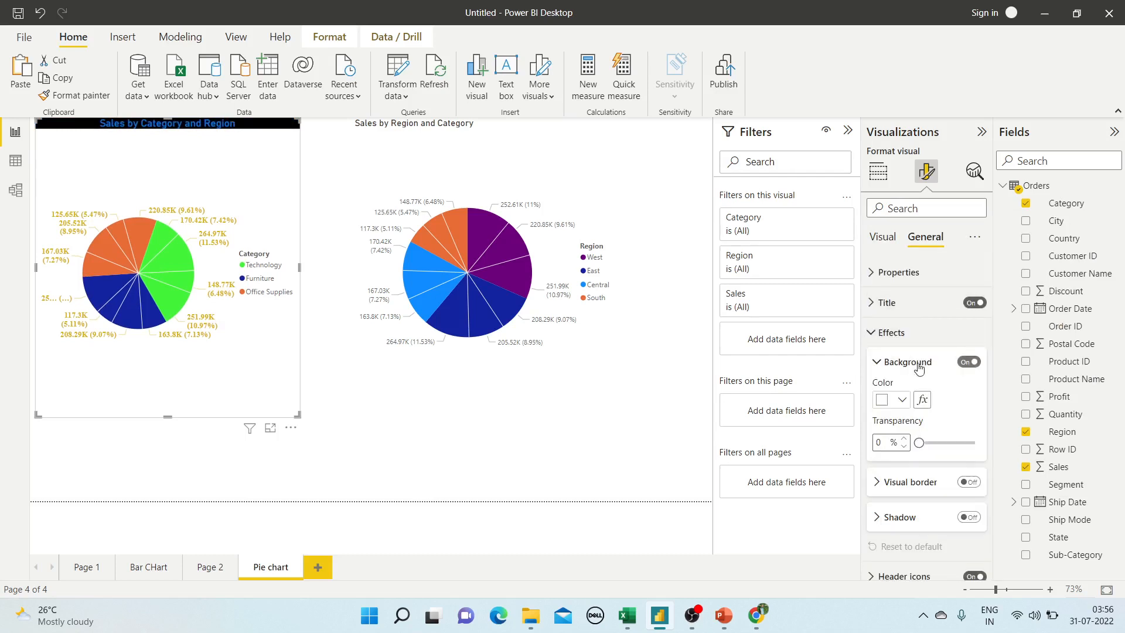
pyautogui.click(902, 400)
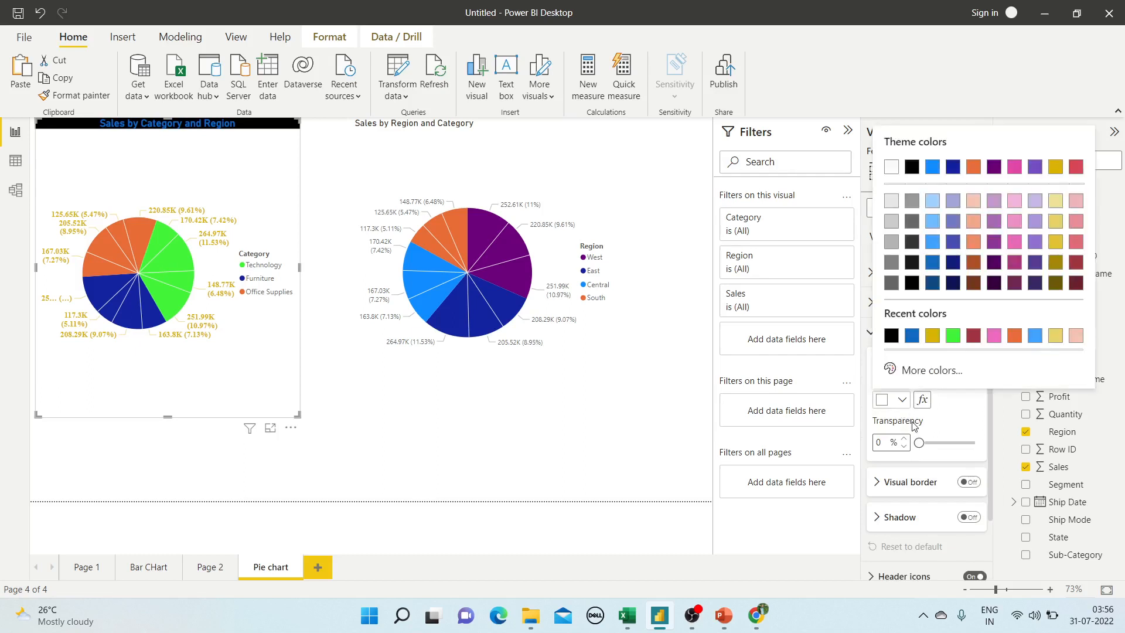
pyautogui.click(891, 335)
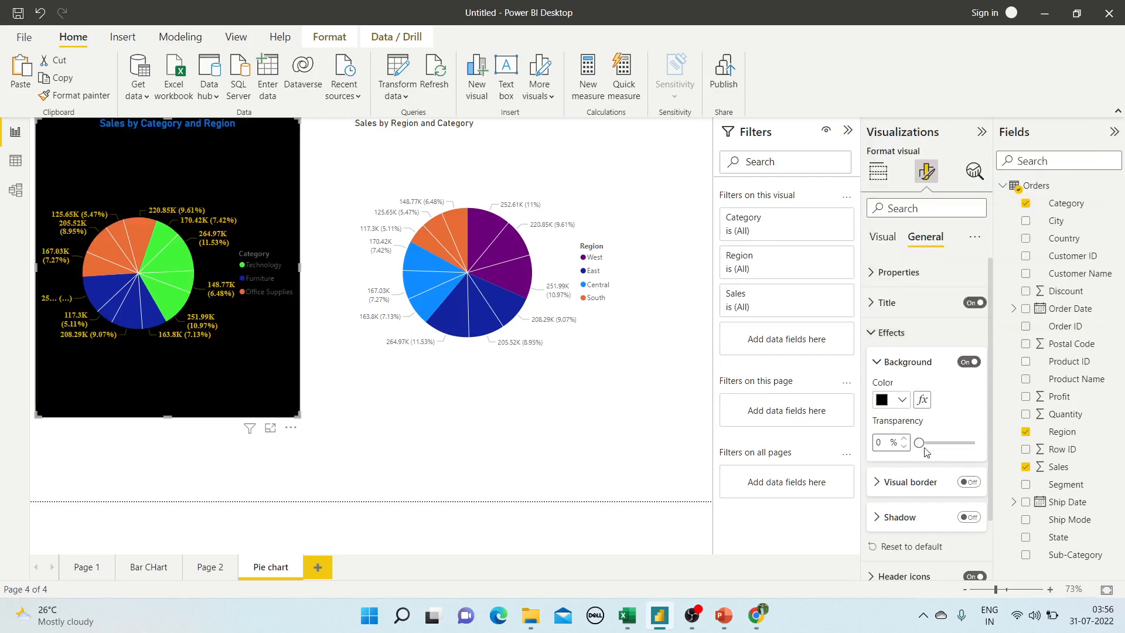
pyautogui.click(968, 481)
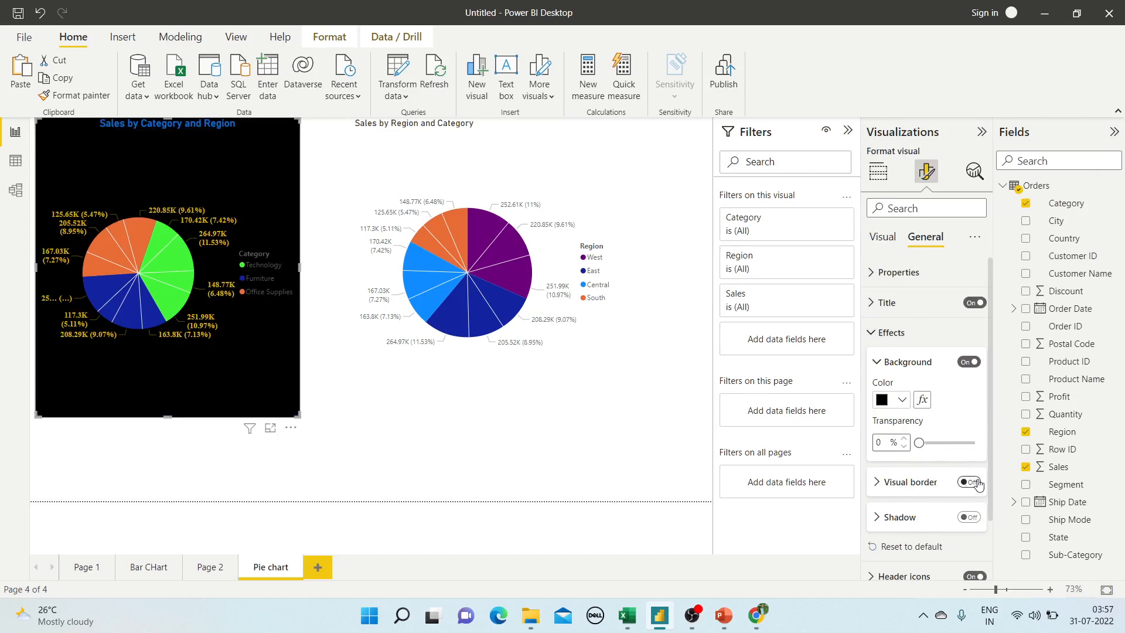
pyautogui.click(912, 483)
pyautogui.moveTo(924, 561); pyautogui.dragTo(972, 563)
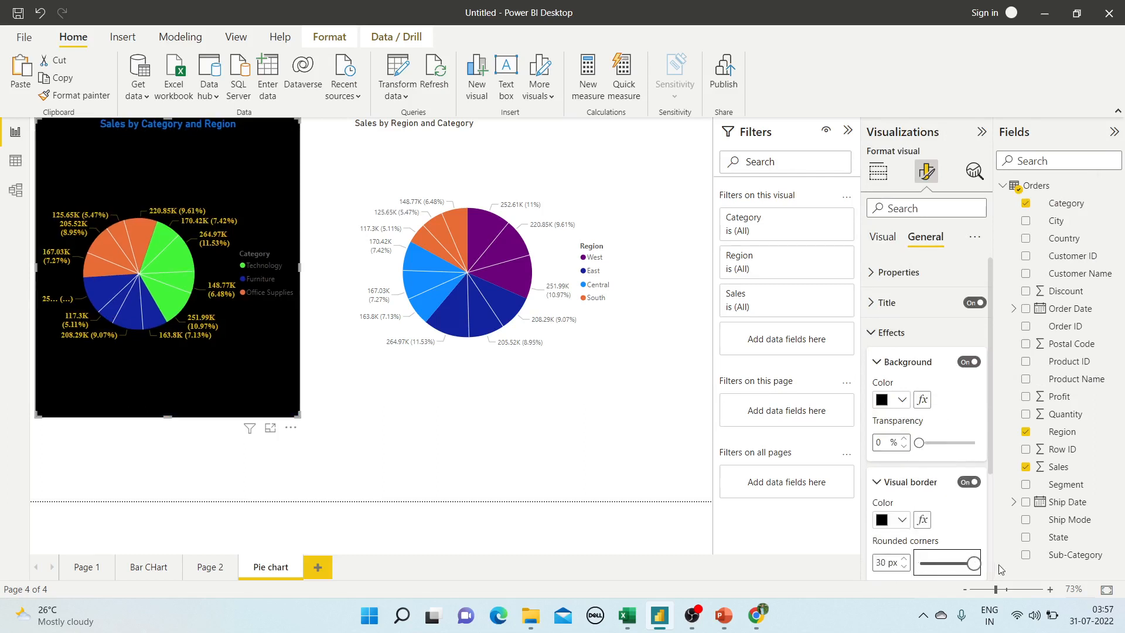
pyautogui.click(885, 332)
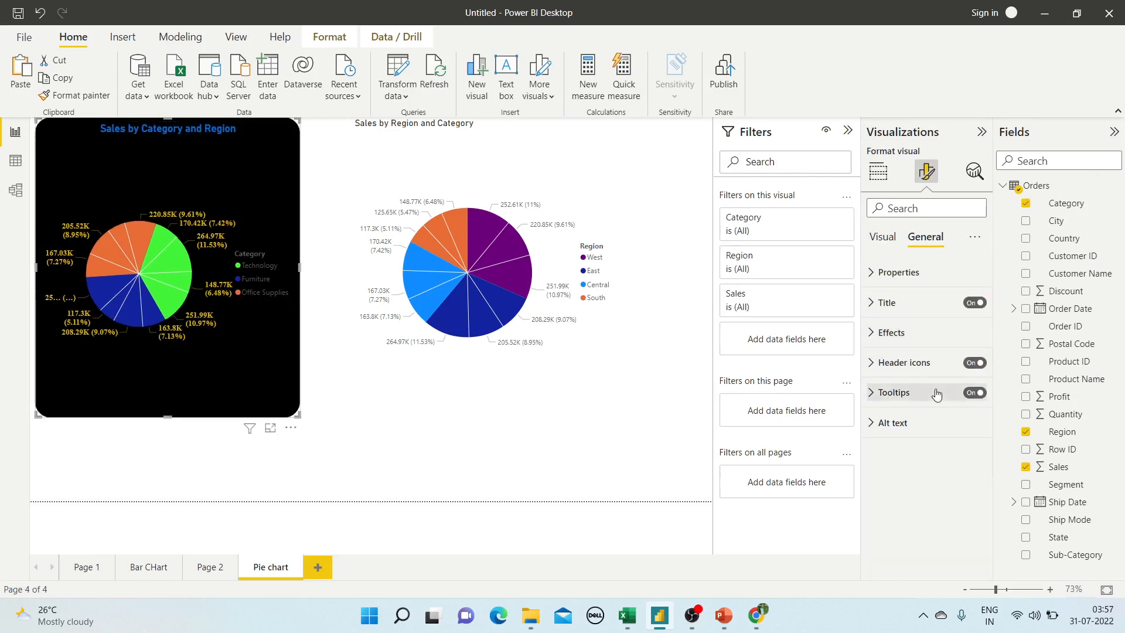
# Step: Disable the header icons of the Sales by Category and Region pie chart, and toggle its tooltips off and back on
pyautogui.click(975, 394)
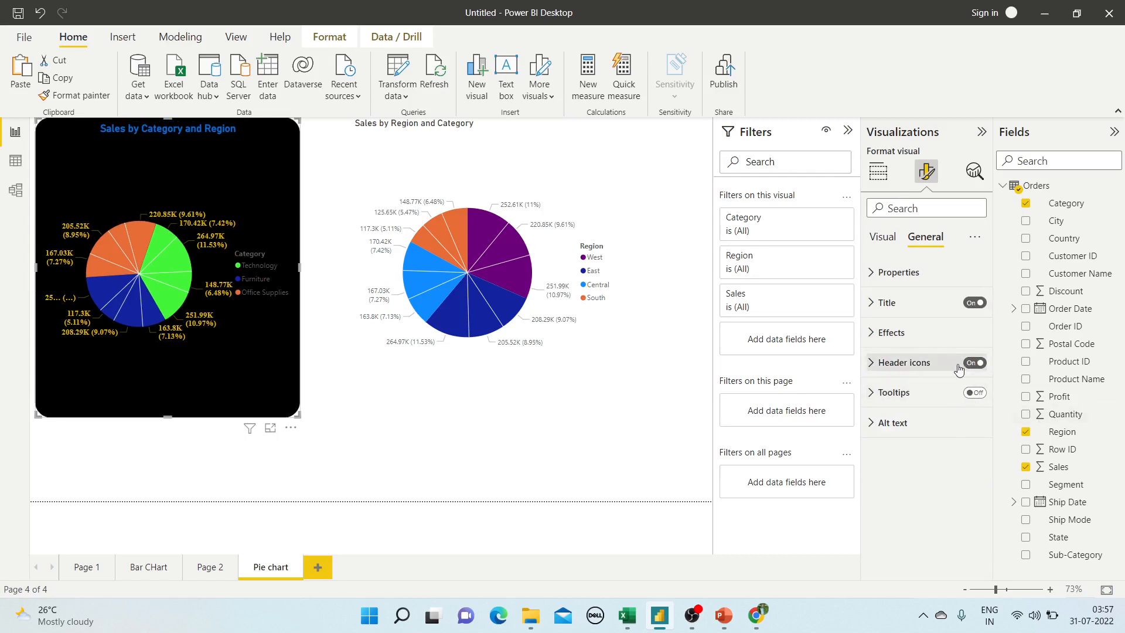
pyautogui.click(970, 363)
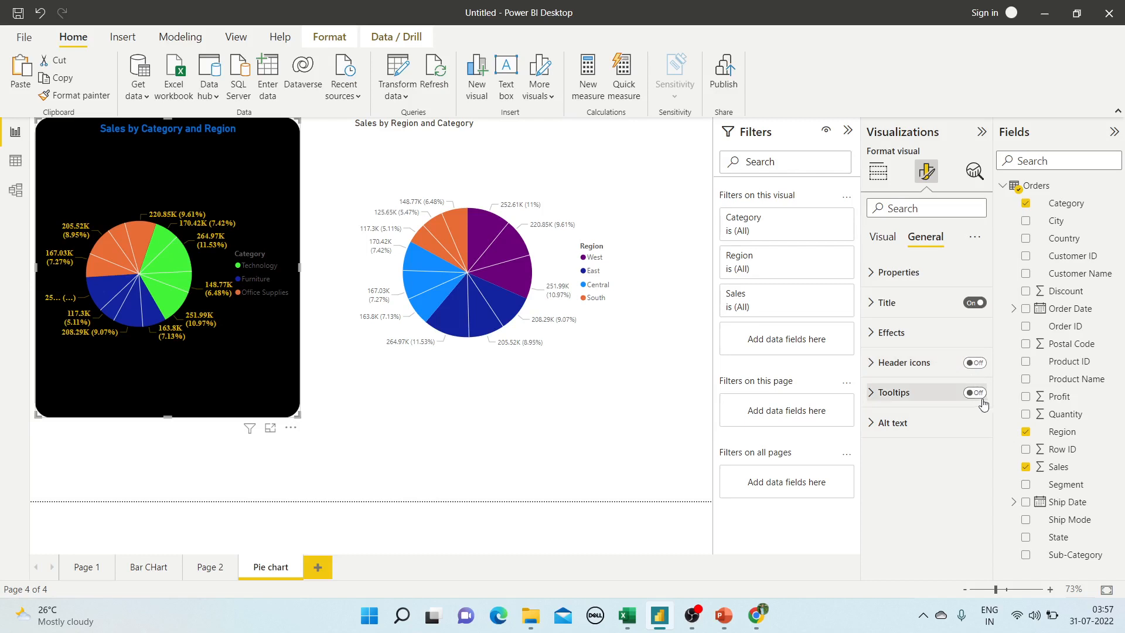
pyautogui.click(977, 393)
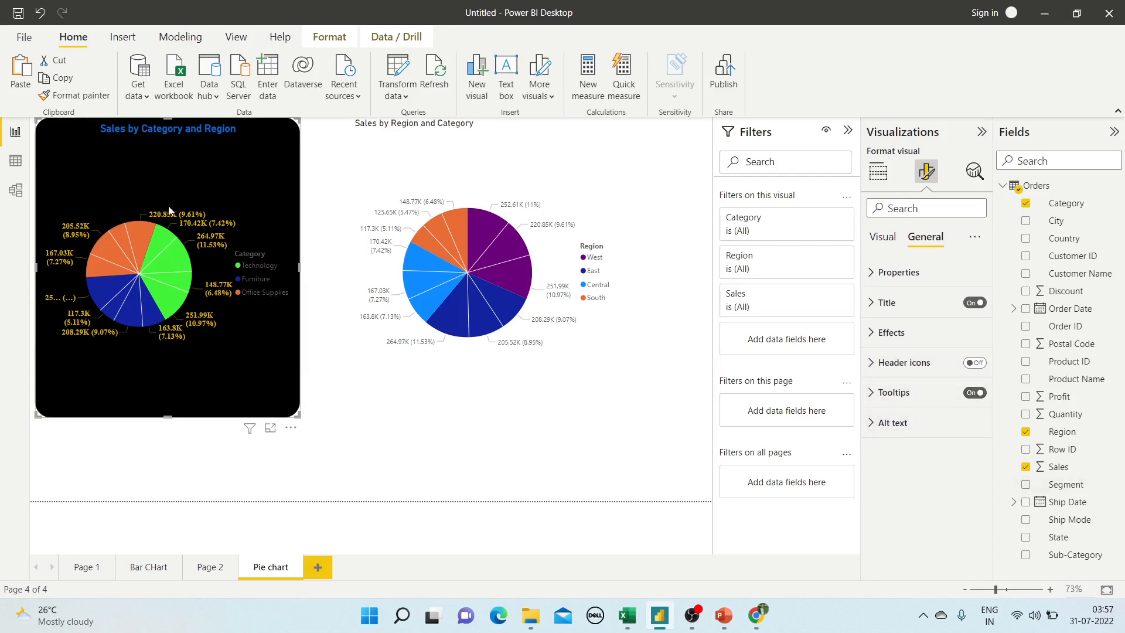
# Step: Copy the formatting of the Sales by Category and Region pie chart onto the Sales by Region and Category pie chart
pyautogui.click(76, 96)
pyautogui.click(475, 162)
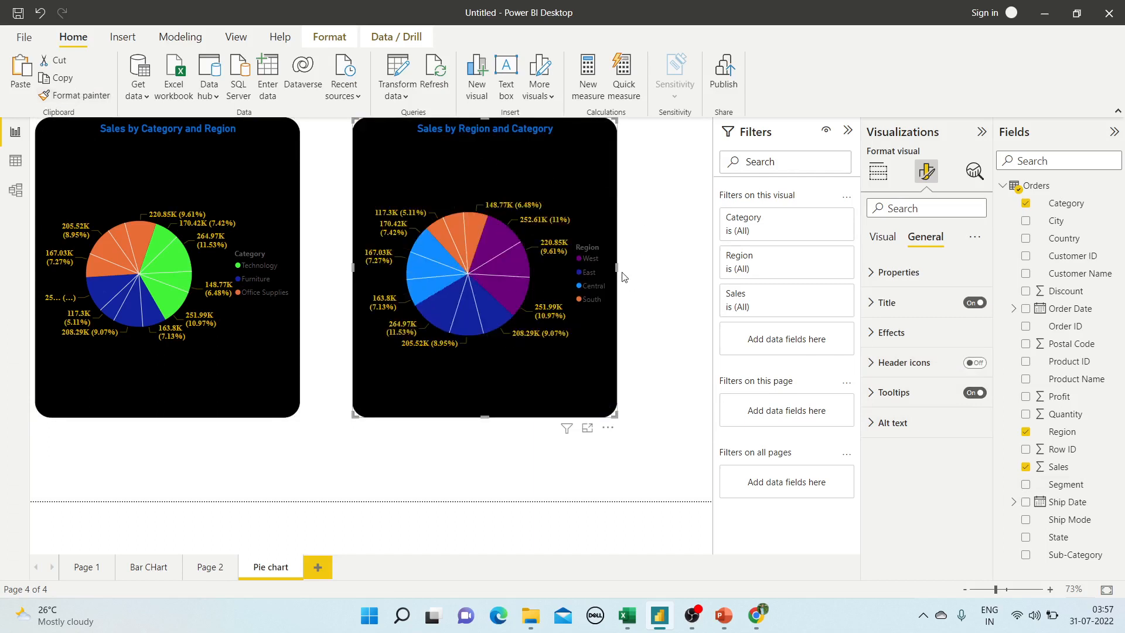
# Step: Enlarge the Sales by Region and Category chart to the page's right edge and nearly its bottom, and widen the other chart to meet it
pyautogui.moveTo(616, 268); pyautogui.dragTo(712, 268)
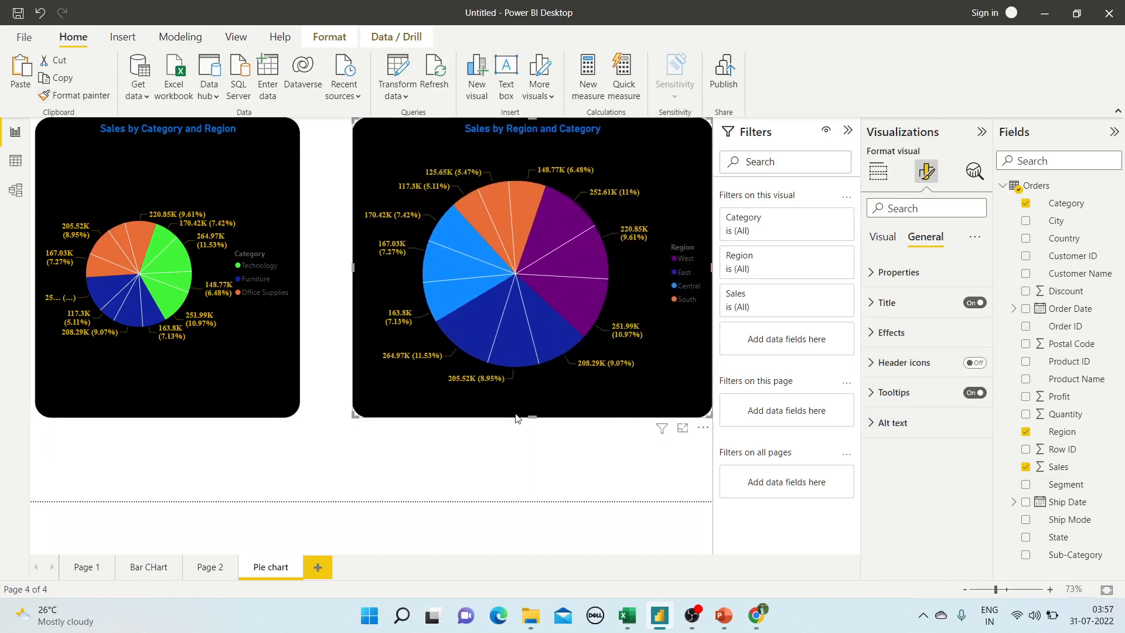
pyautogui.click(540, 458)
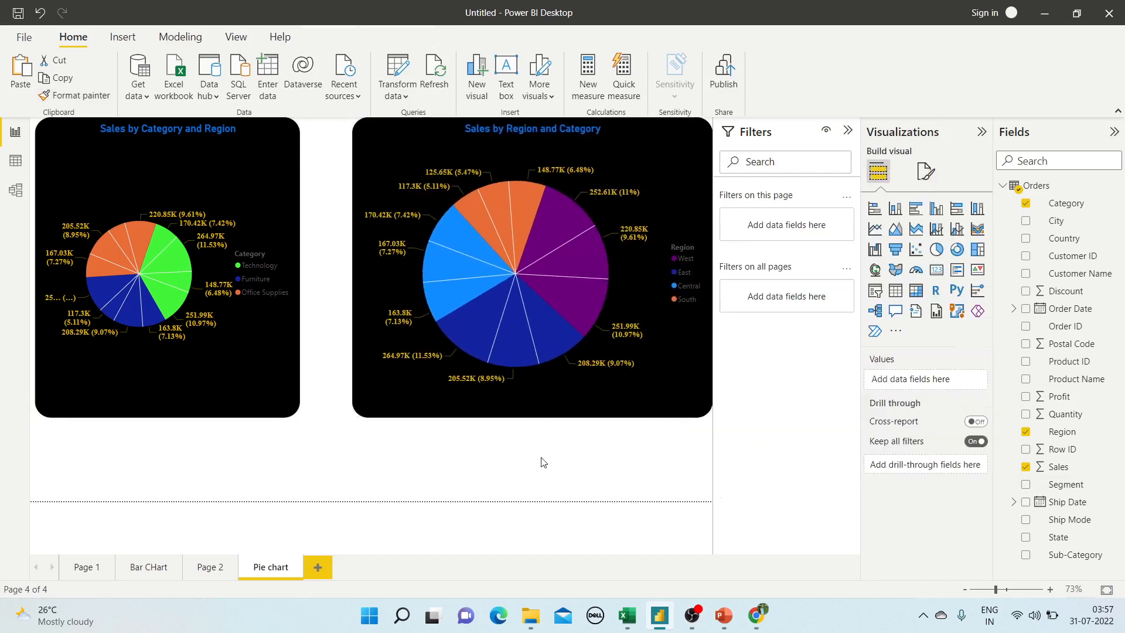
pyautogui.click(538, 398)
pyautogui.moveTo(532, 414); pyautogui.dragTo(531, 492)
pyautogui.click(296, 299)
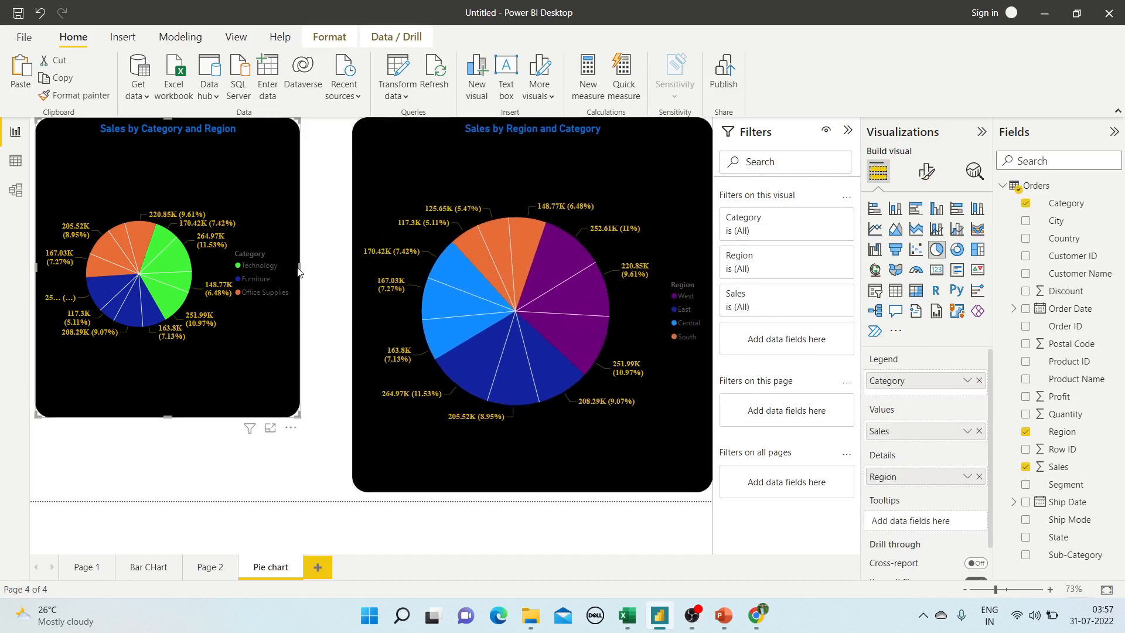
pyautogui.moveTo(300, 266); pyautogui.dragTo(352, 280)
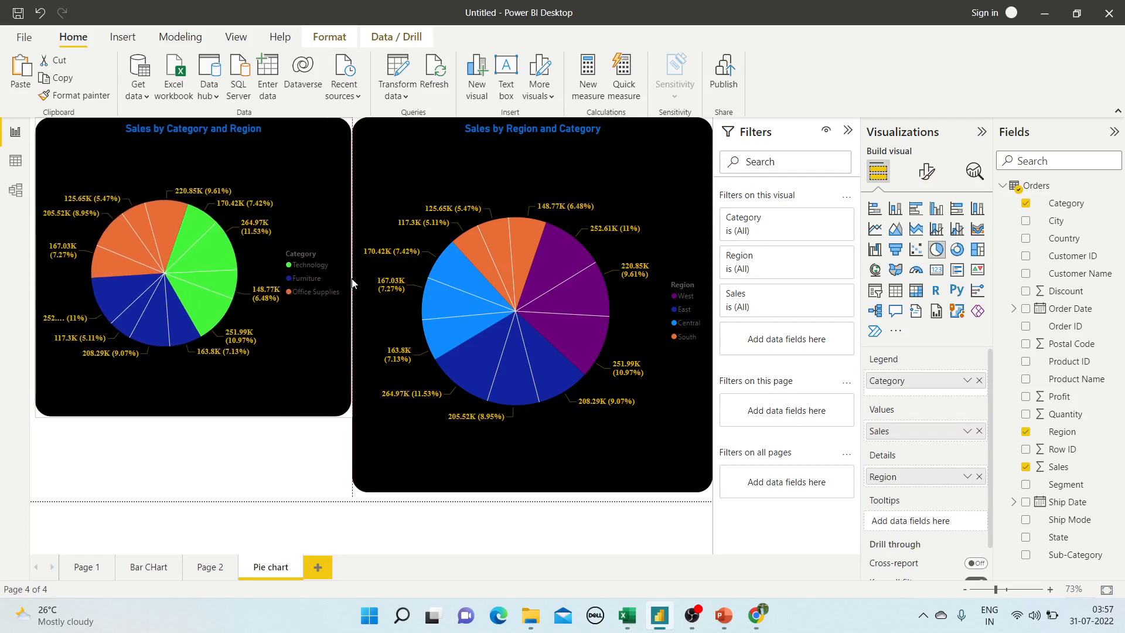
# Step: Extend the Sales by Category and Region chart to the page's bottom edge and place its legend at the top center
pyautogui.moveTo(190, 410); pyautogui.dragTo(196, 500)
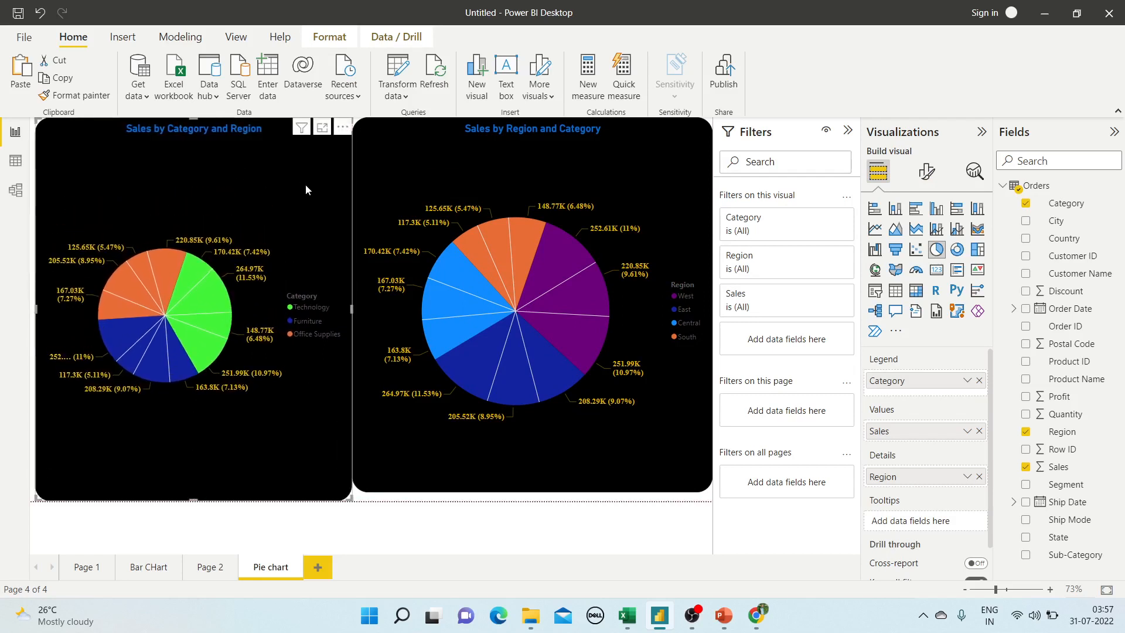
pyautogui.click(922, 178)
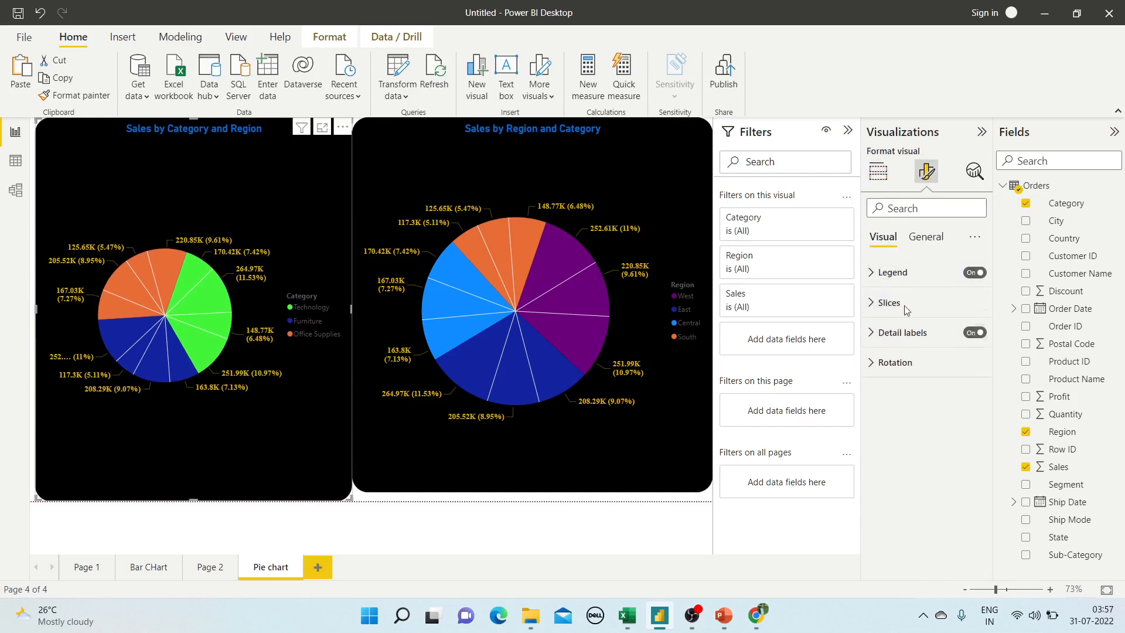
pyautogui.click(904, 273)
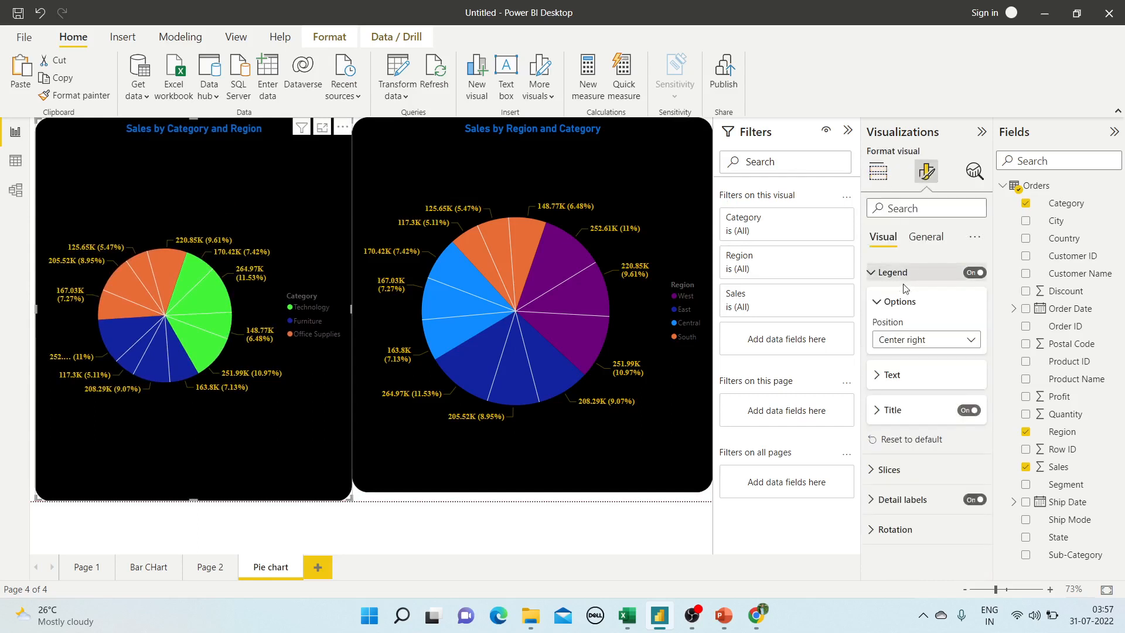
pyautogui.click(910, 347)
pyautogui.click(902, 373)
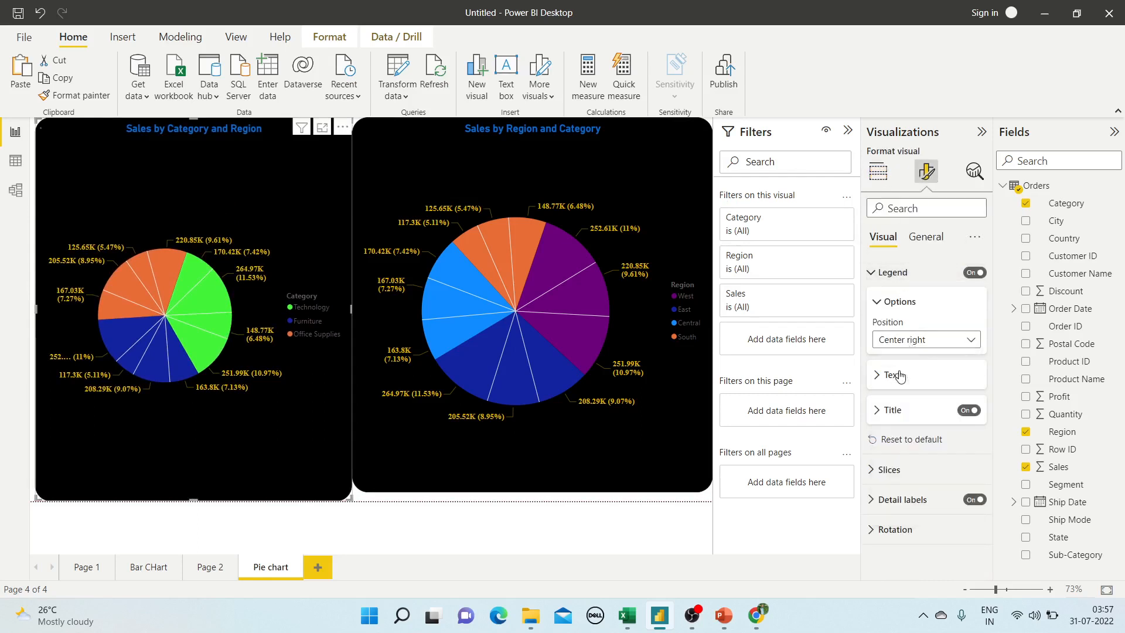
# Step: Set the legend position of the Sales by Region and Category pie chart to Top center
pyautogui.click(622, 270)
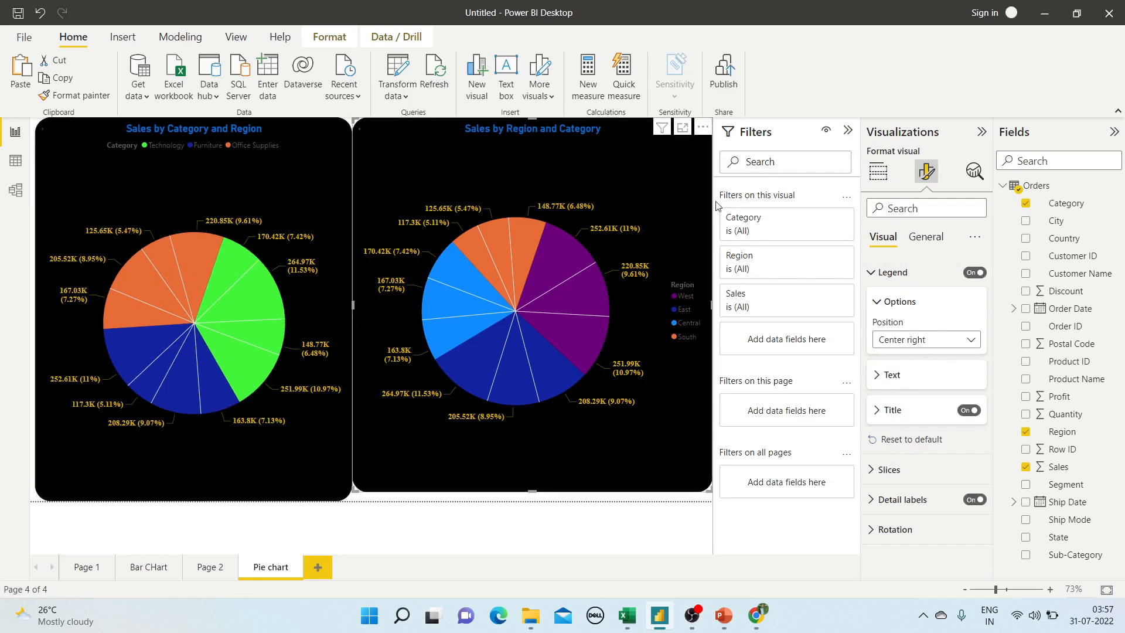
pyautogui.click(916, 346)
pyautogui.click(910, 359)
pyautogui.click(917, 347)
pyautogui.click(918, 375)
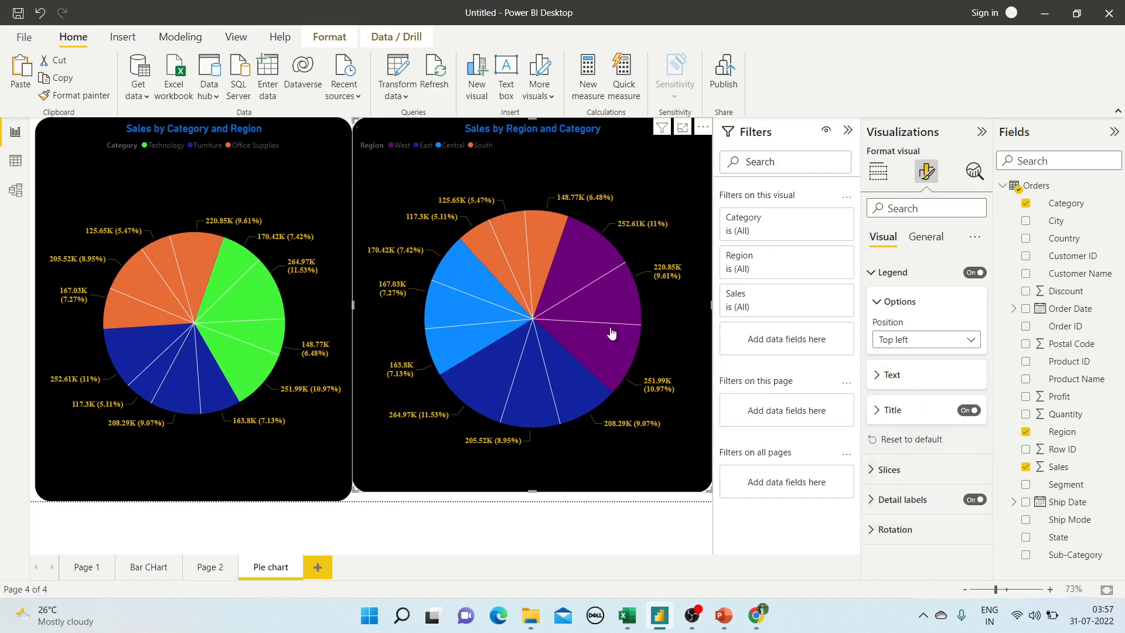
# Step: Make the Sales by Region and Category legend text bold, size 13 and dark yellow, and turn off the legend title
pyautogui.click(891, 375)
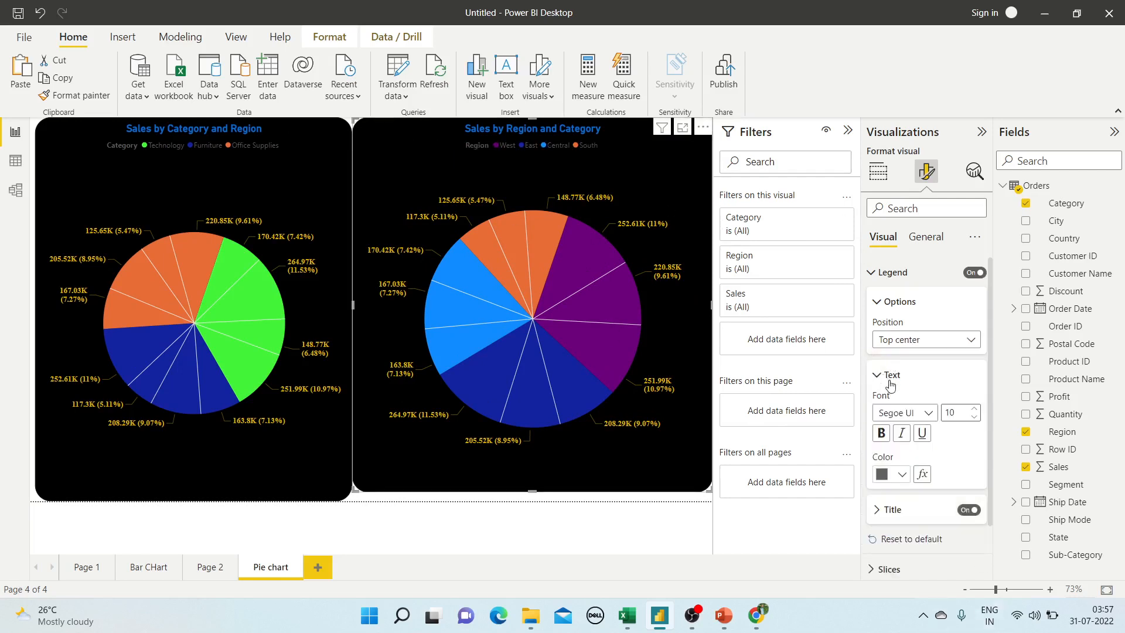
pyautogui.click(881, 433)
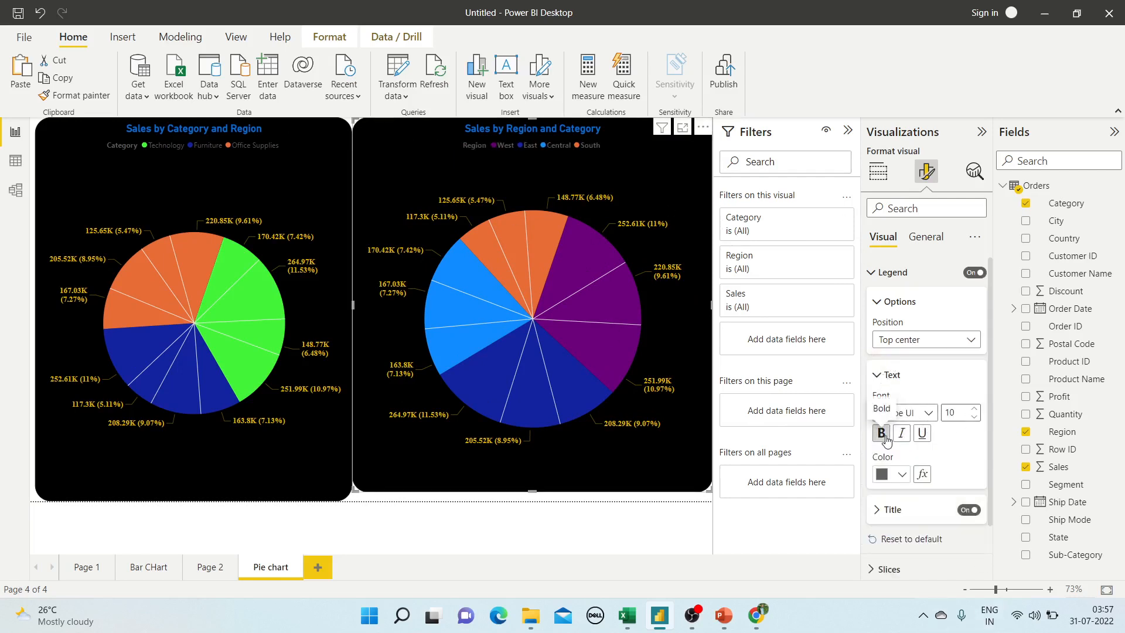
pyautogui.click(973, 410)
pyautogui.click(973, 409)
pyautogui.click(974, 409)
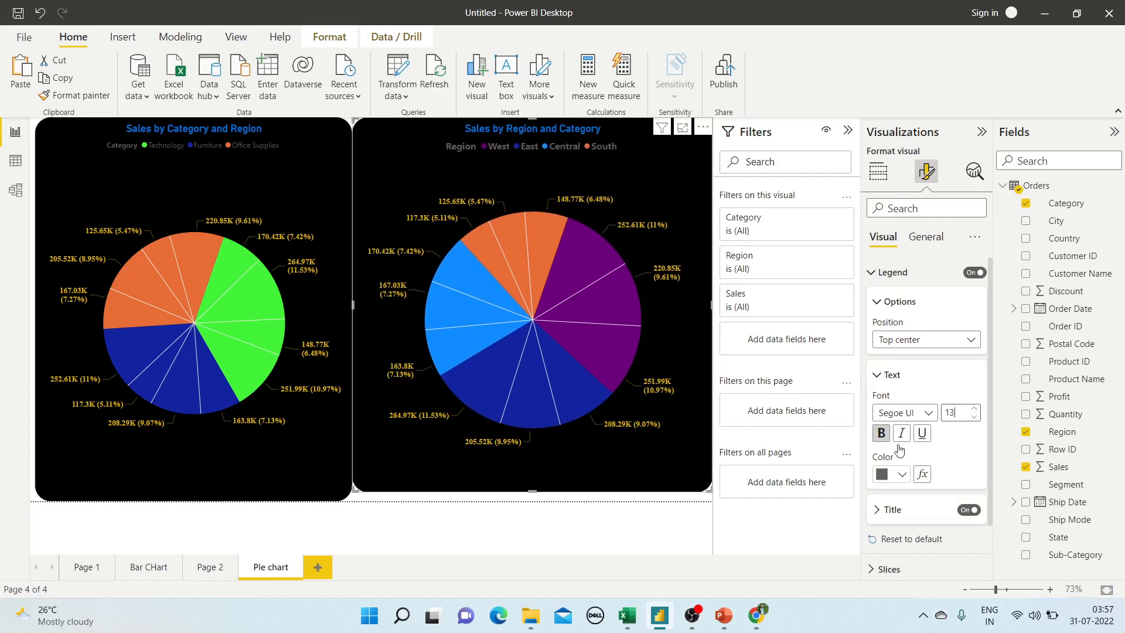
pyautogui.click(898, 475)
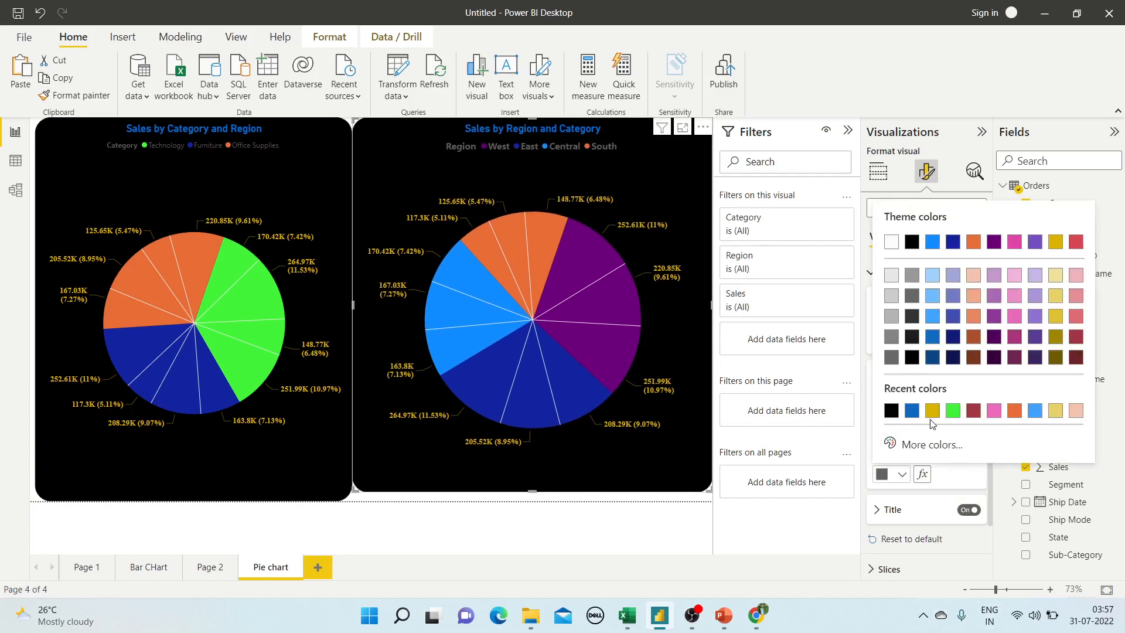
pyautogui.click(932, 412)
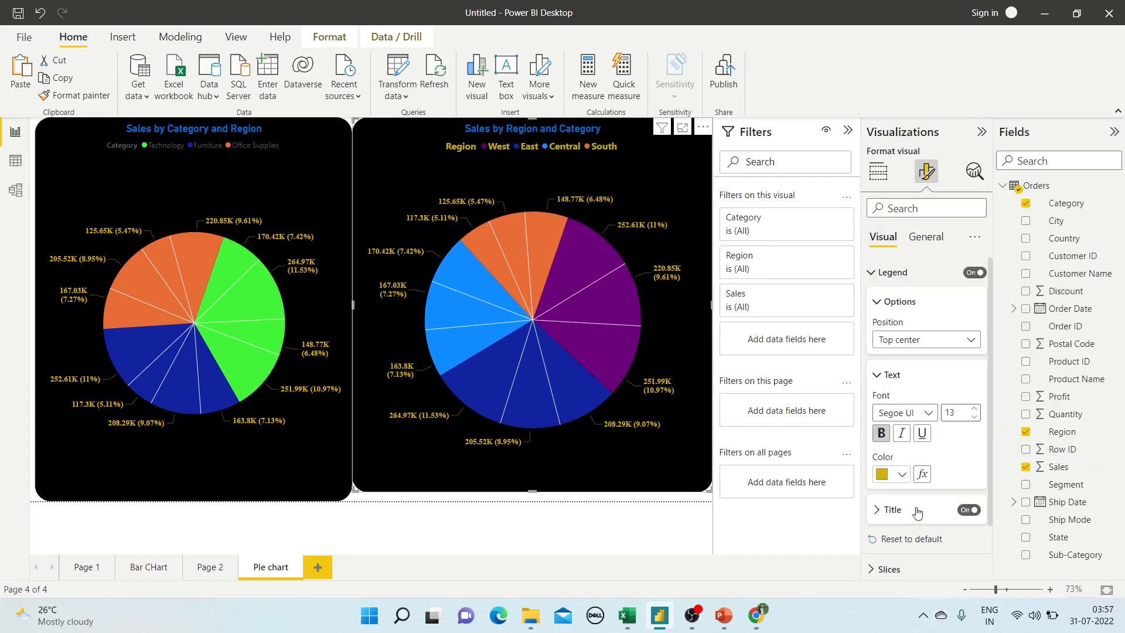
pyautogui.click(967, 511)
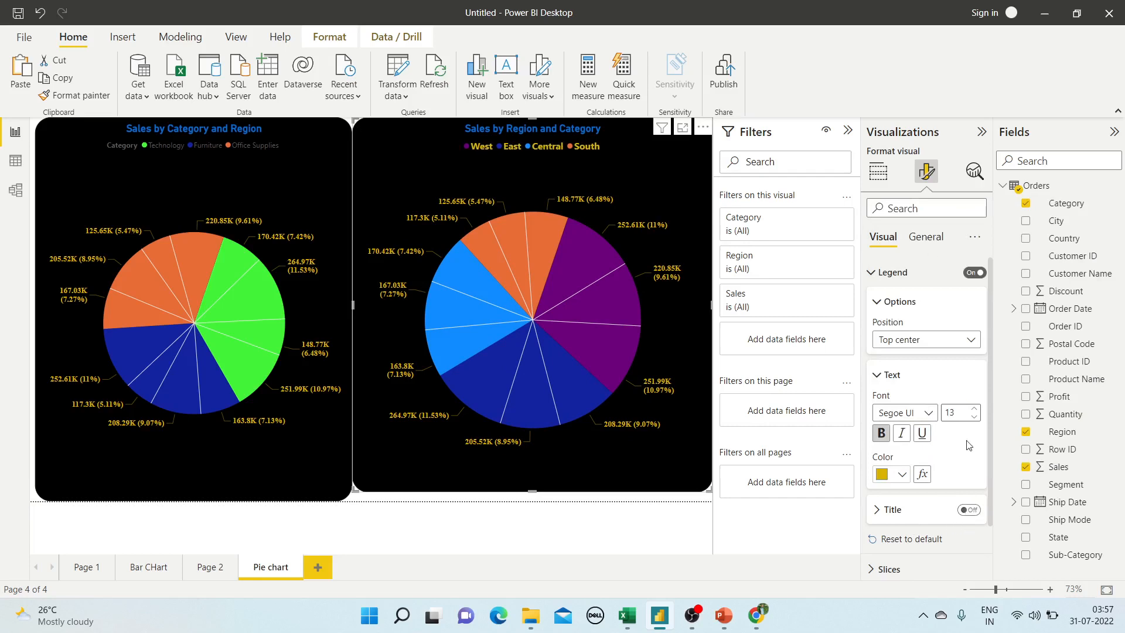
pyautogui.scroll(-1, 947, 482)
pyautogui.scroll(1, 873, 331)
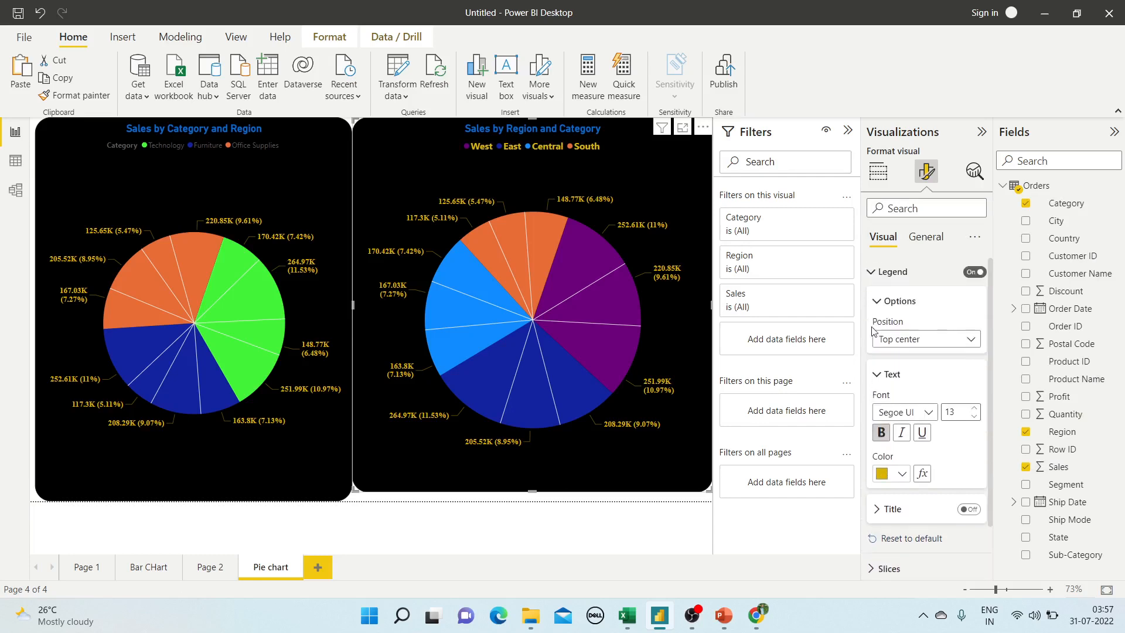
pyautogui.click(873, 272)
pyautogui.click(903, 311)
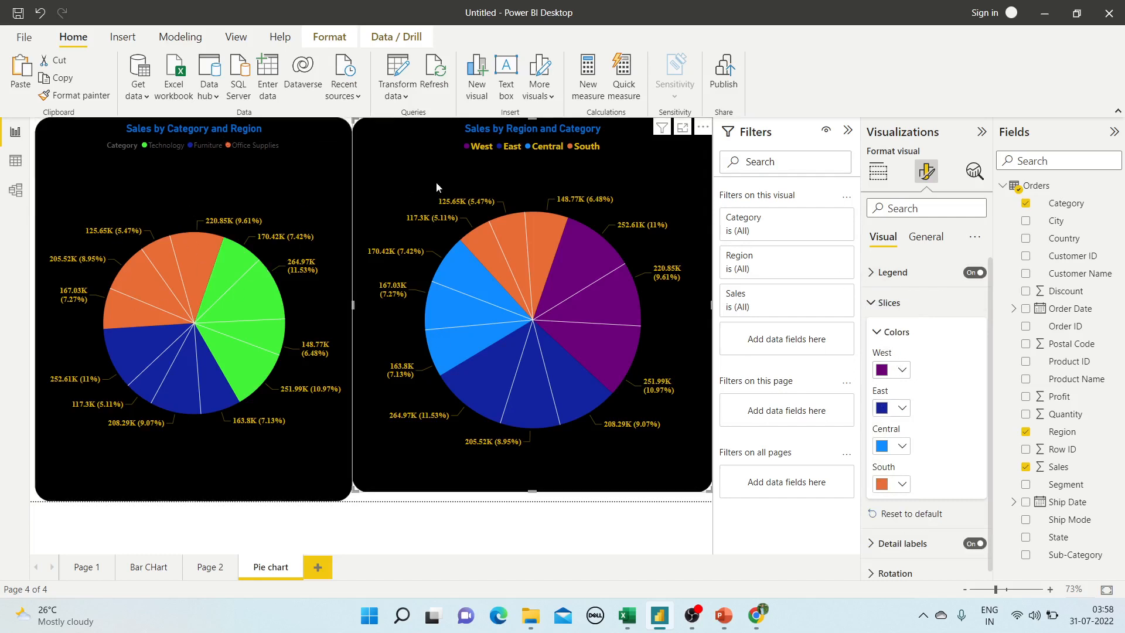
pyautogui.click(903, 370)
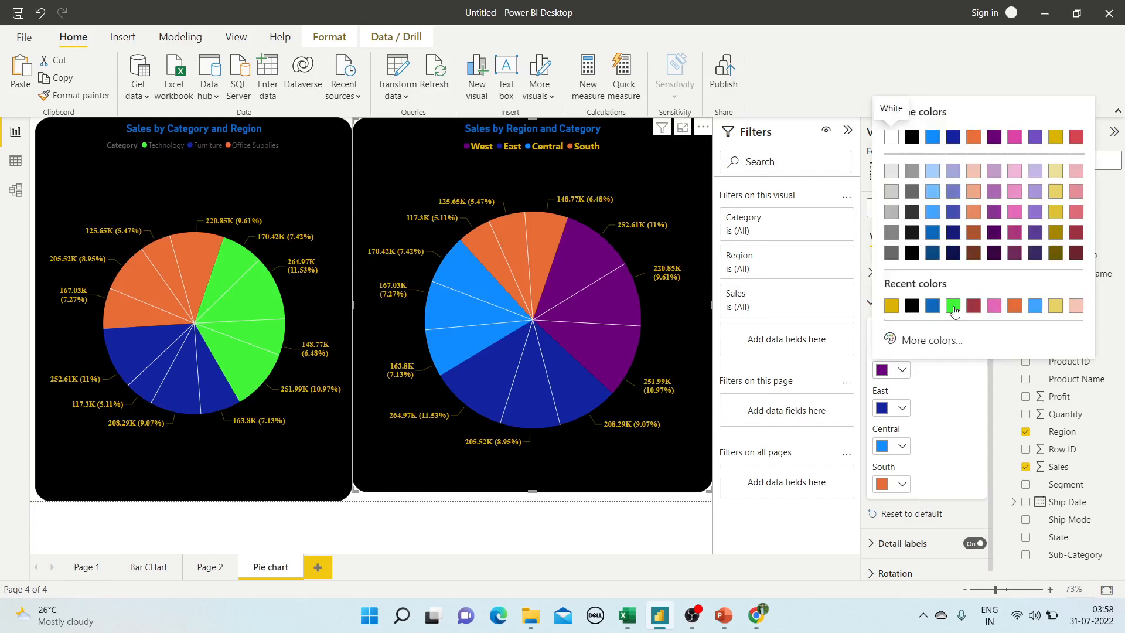
pyautogui.click(259, 156)
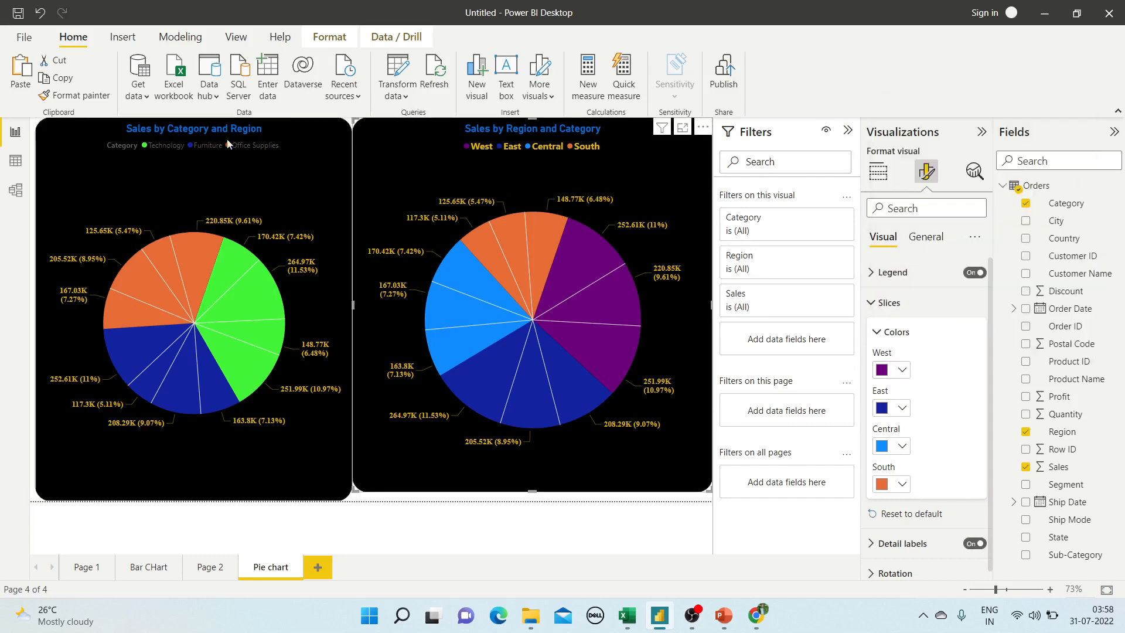
# Step: Copy the formatting of the Sales by Region and Category pie chart onto the Sales by Category and Region pie chart
pyautogui.click(132, 133)
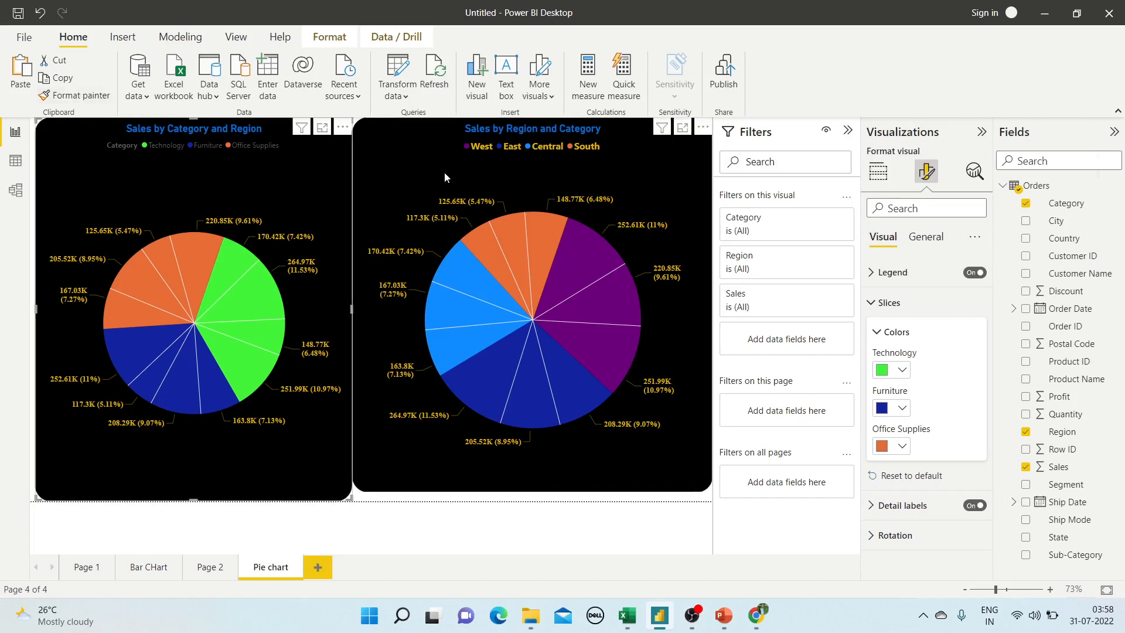
pyautogui.click(442, 171)
pyautogui.click(68, 100)
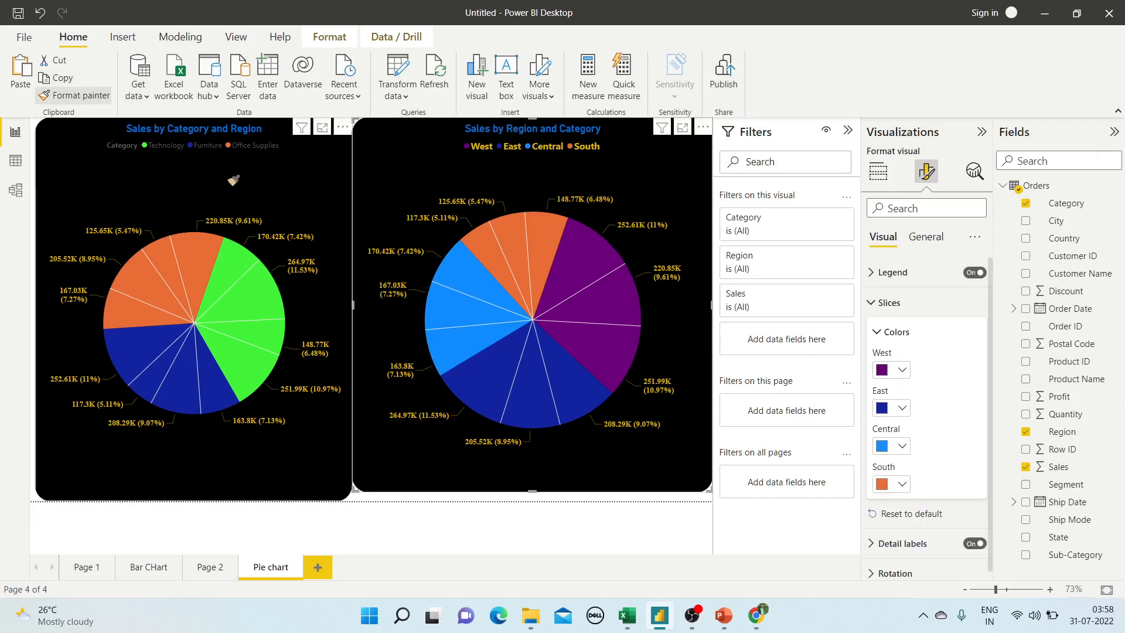
pyautogui.click(227, 173)
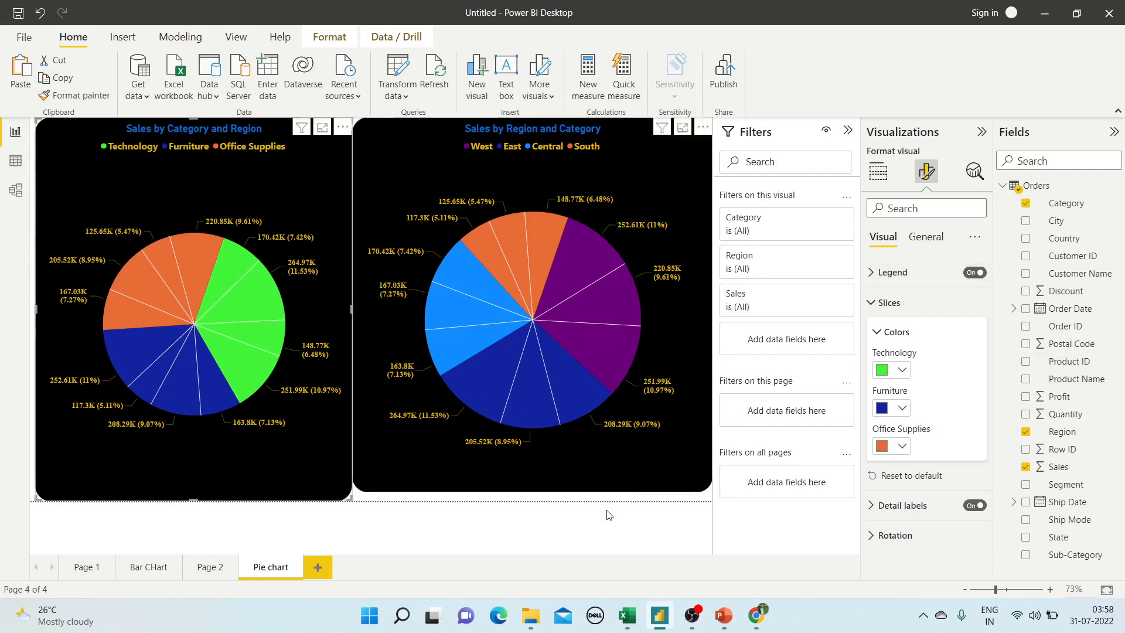
# Step: Check the Donut Chart slide in the PowerPoint slide show and return to Power BI Desktop
pyautogui.click(734, 627)
pyautogui.click(740, 485)
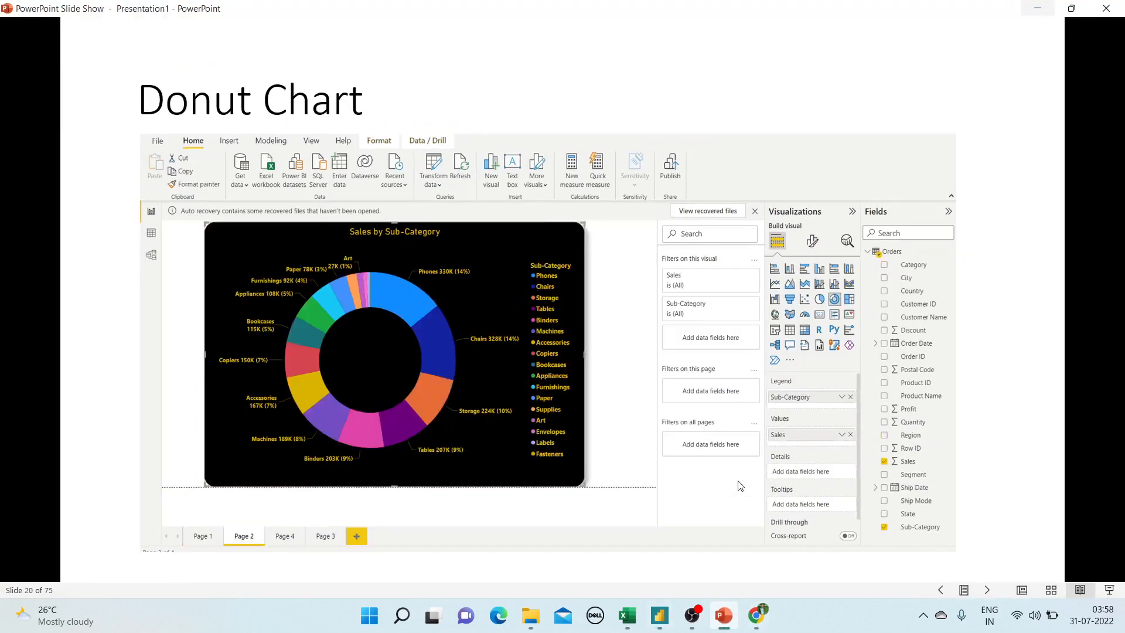
pyautogui.click(1035, 7)
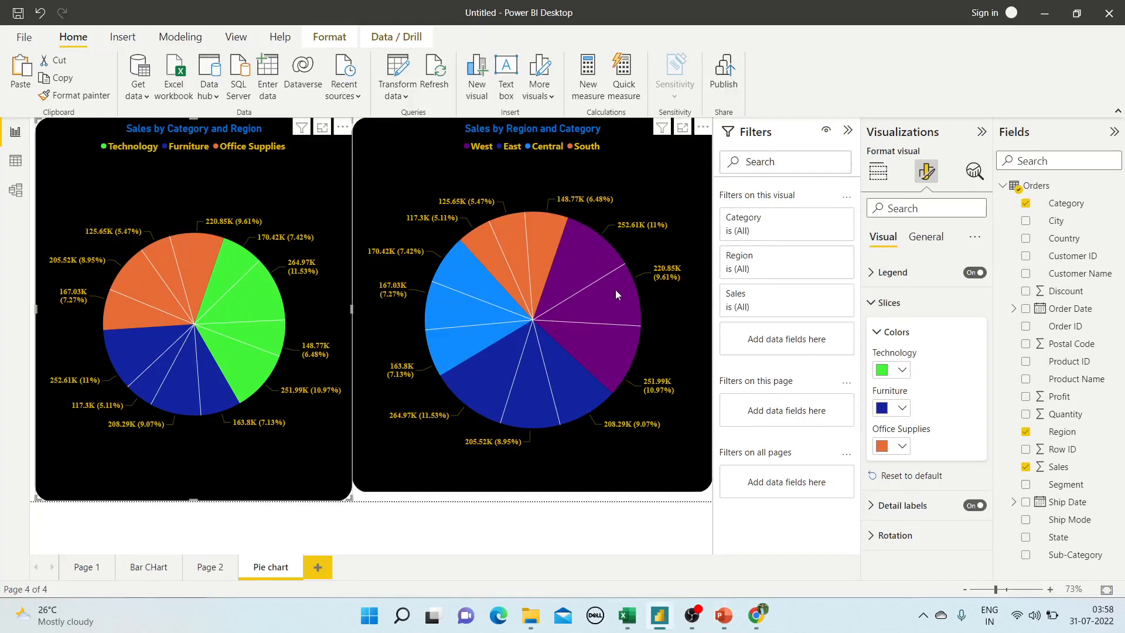
# Step: Add a new report page and name it Donut Chart
pyautogui.click(879, 172)
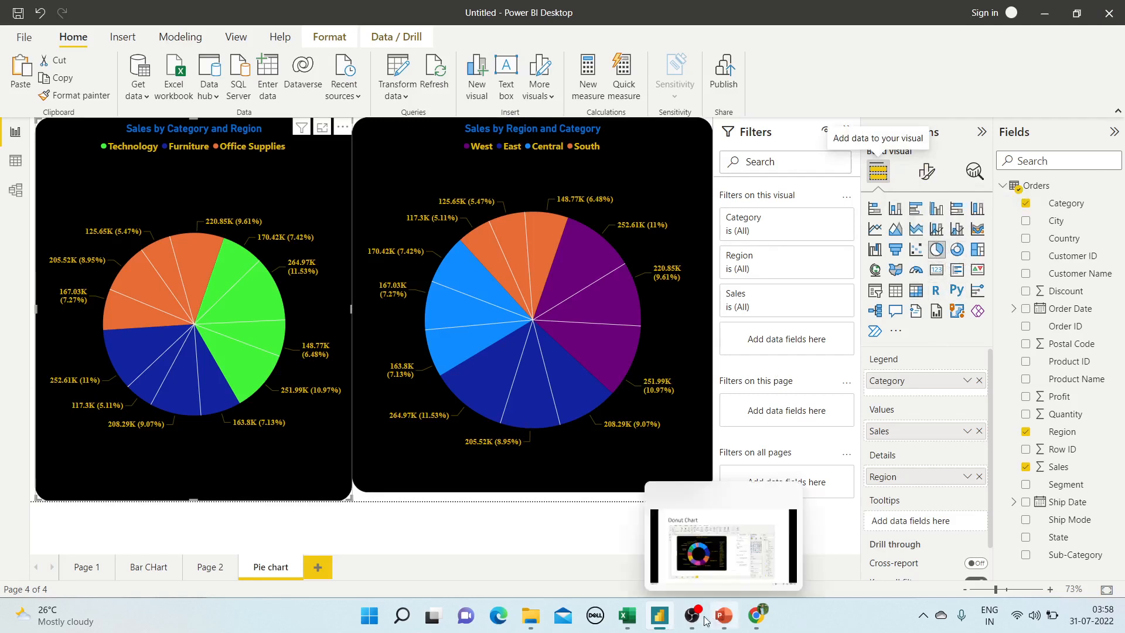
pyautogui.click(318, 568)
pyautogui.doubleClick(338, 568)
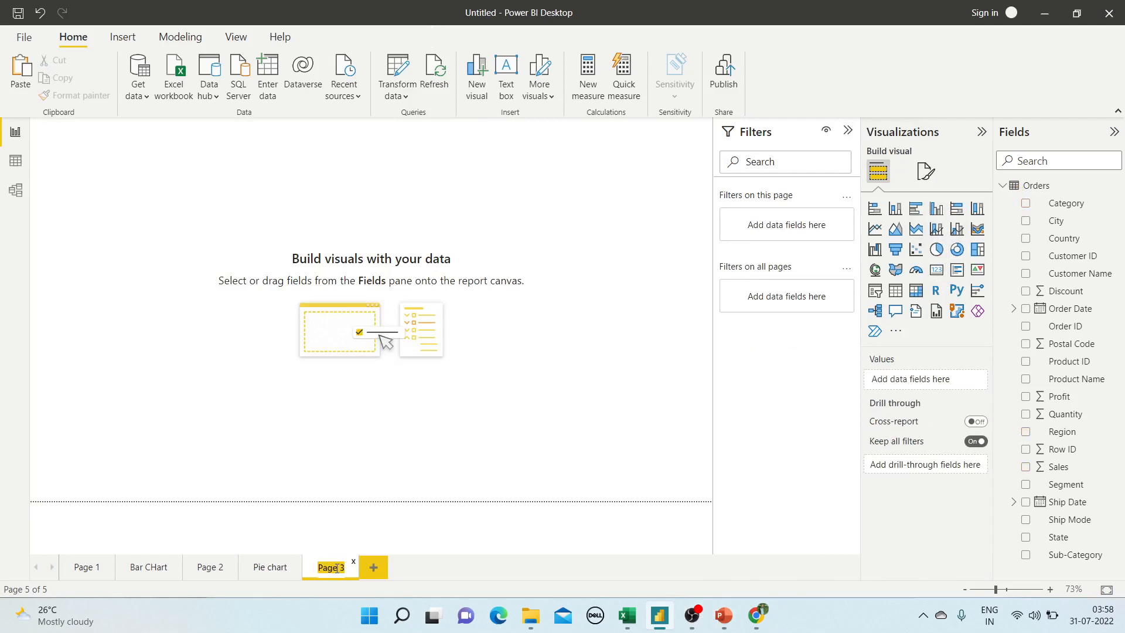
pyautogui.press('BackSpace')
pyautogui.press('BackSpace')
pyautogui.press('Return')
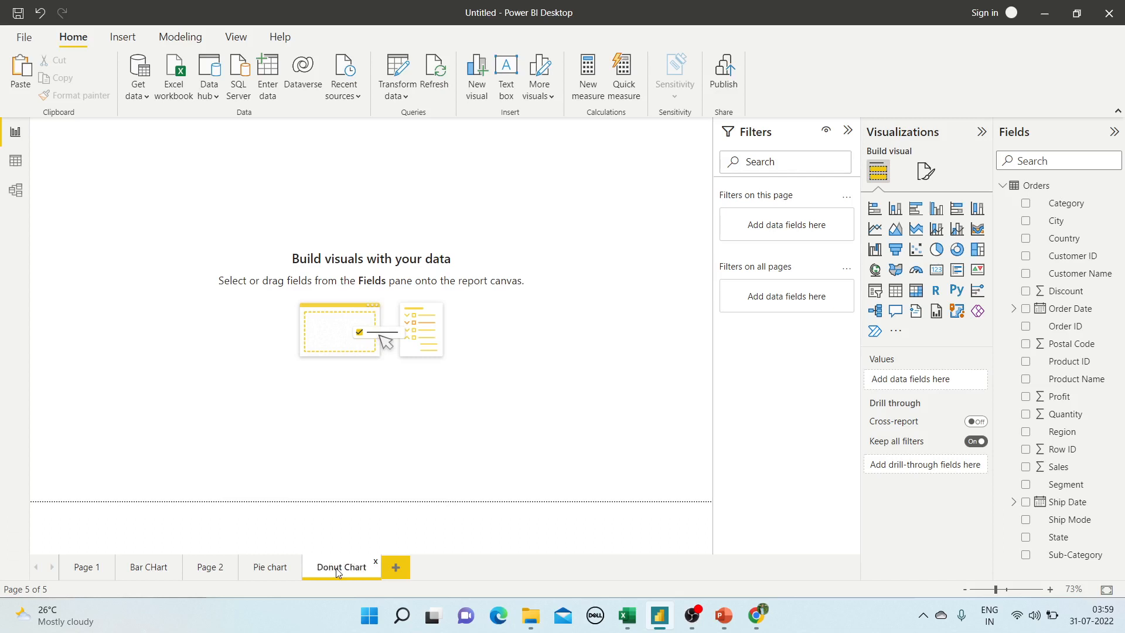
# Step: Insert a donut chart covering most of the page, with Sales as values, Region as legend and Segment as details
pyautogui.click(957, 251)
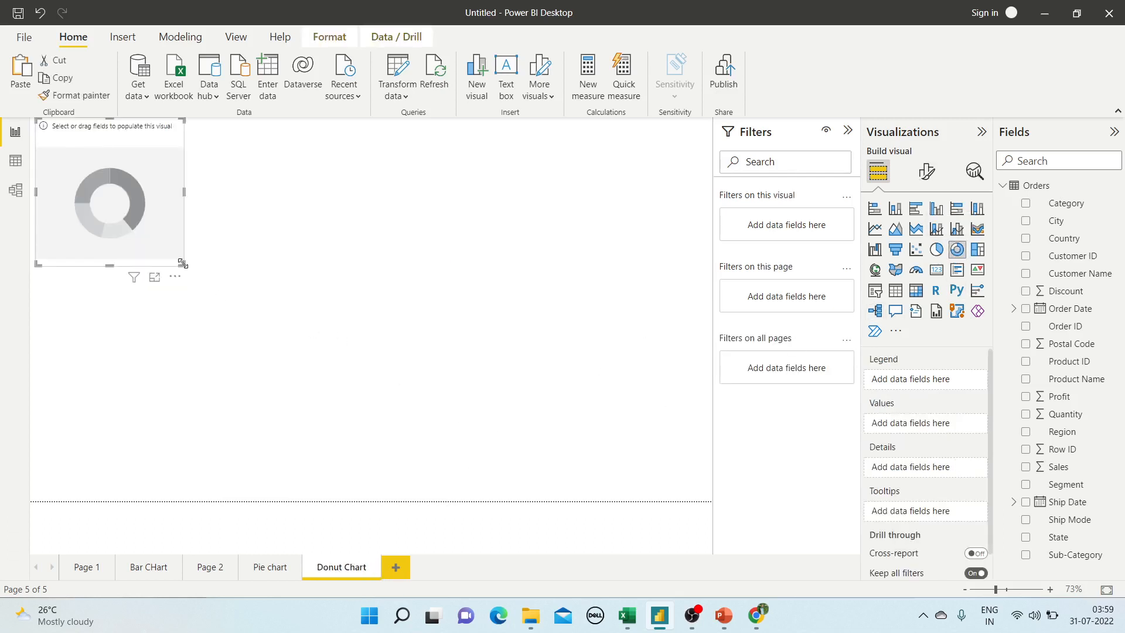
pyautogui.moveTo(182, 264); pyautogui.dragTo(641, 429)
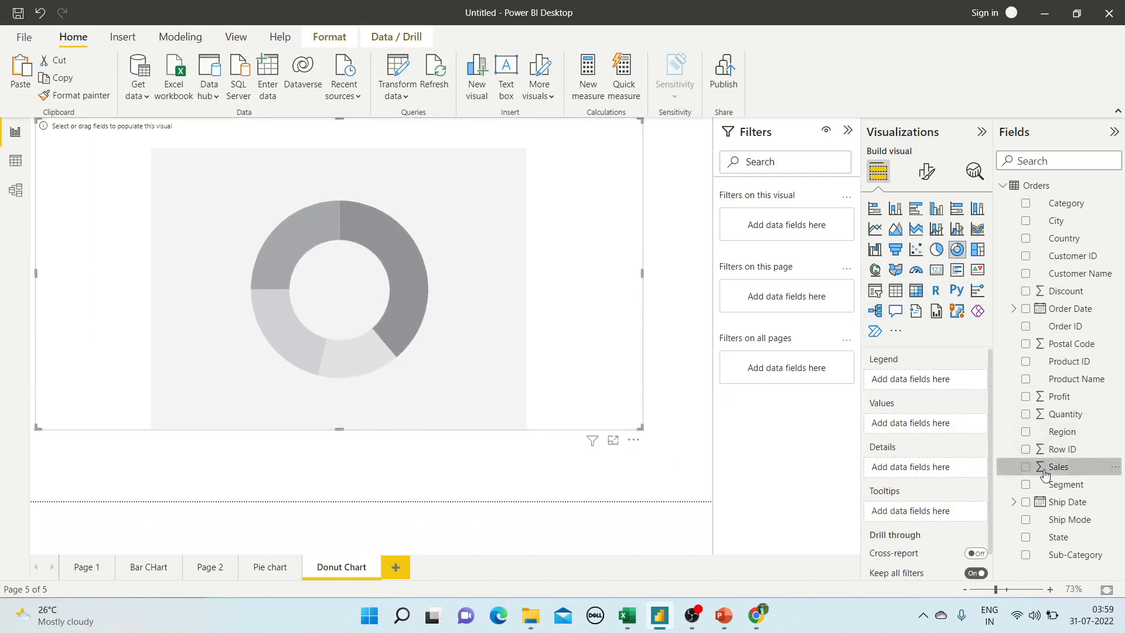
pyautogui.click(1025, 467)
pyautogui.click(1025, 432)
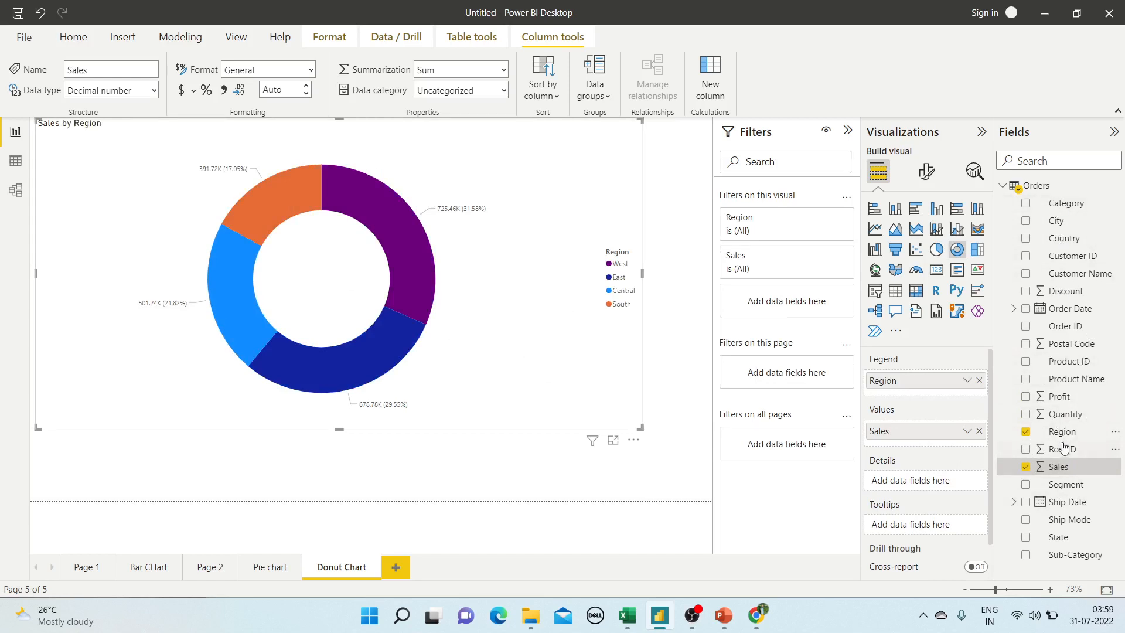
pyautogui.moveTo(1064, 485); pyautogui.dragTo(933, 493)
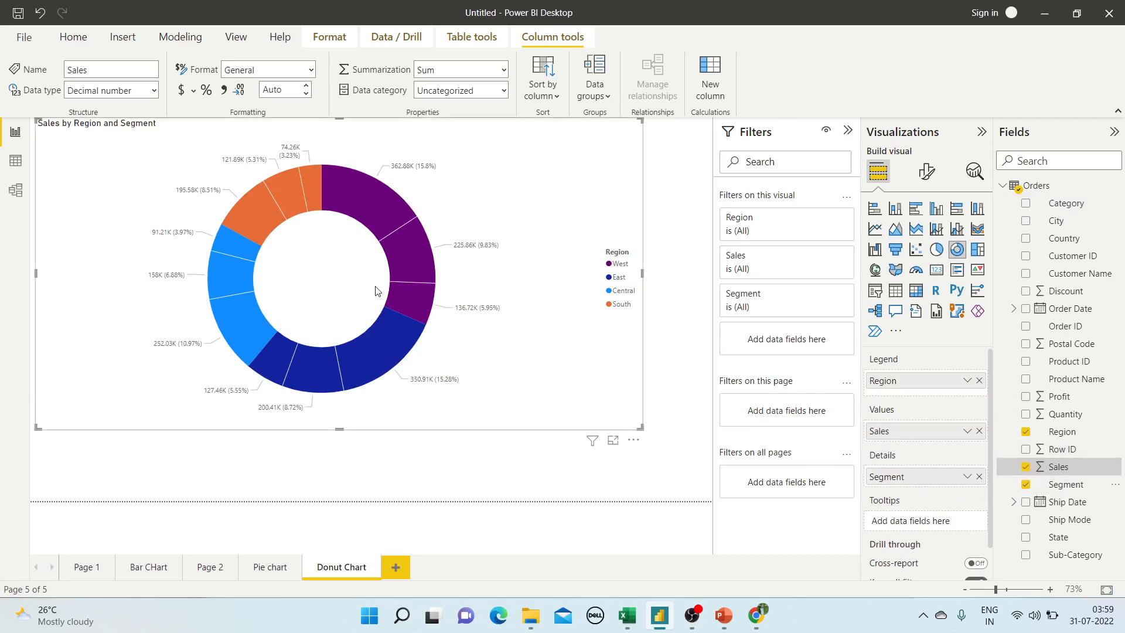
pyautogui.moveTo(412, 261)
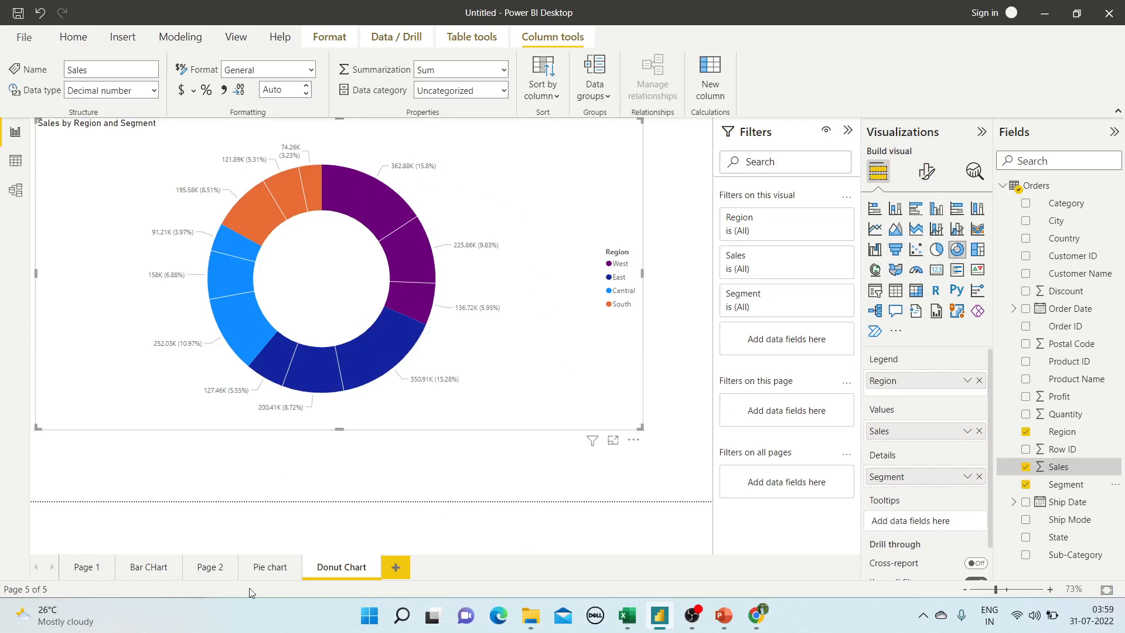
# Step: Copy the Sales by Category and Region pie chart's formatting onto the donut chart, and enlarge the donut chart to the page's bottom edge
pyautogui.click(267, 570)
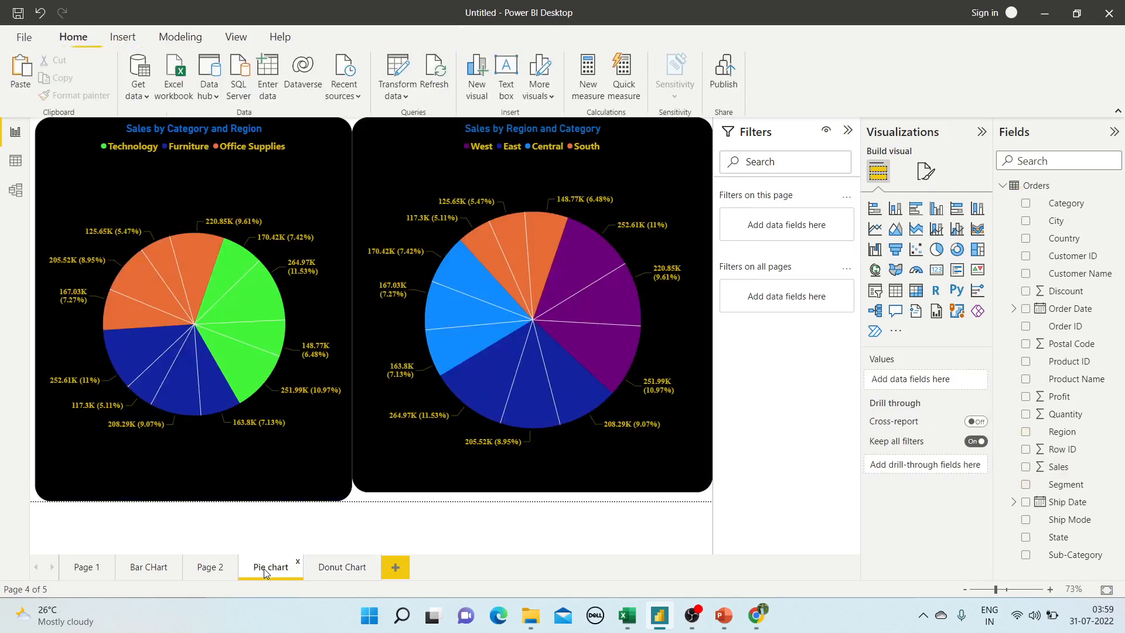
pyautogui.click(262, 184)
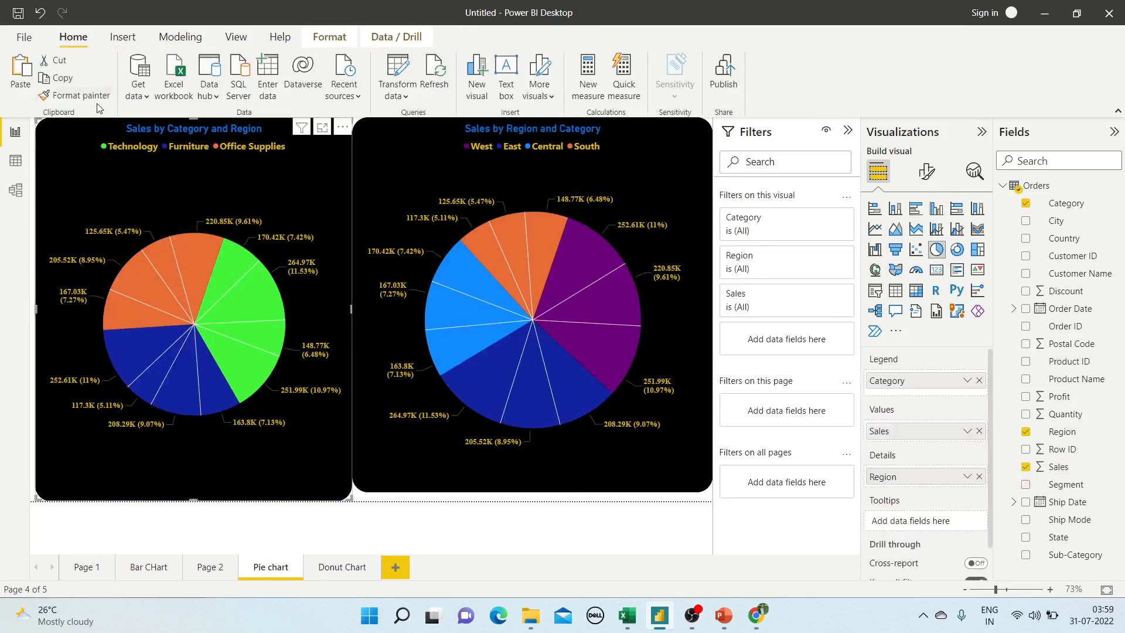
pyautogui.click(329, 564)
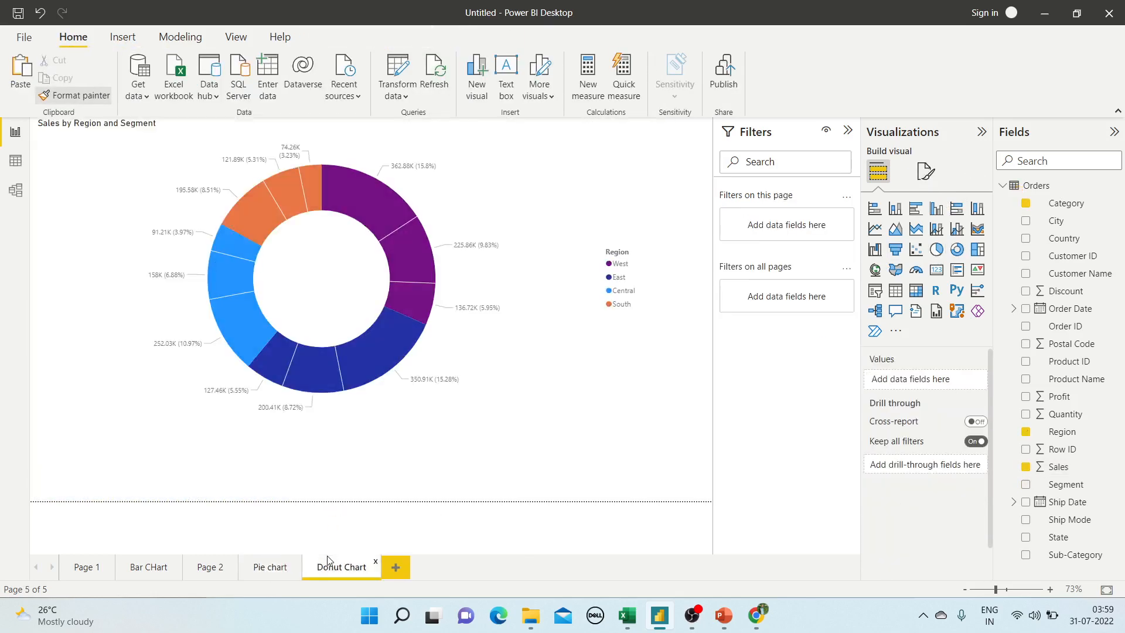
pyautogui.click(294, 223)
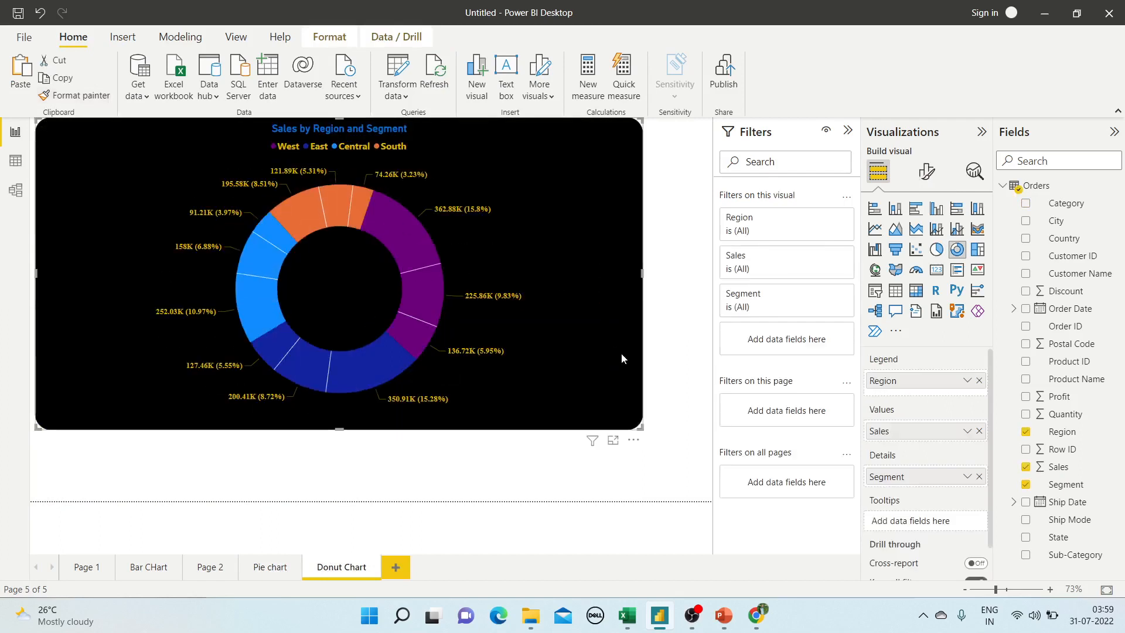
pyautogui.moveTo(641, 428); pyautogui.dragTo(687, 502)
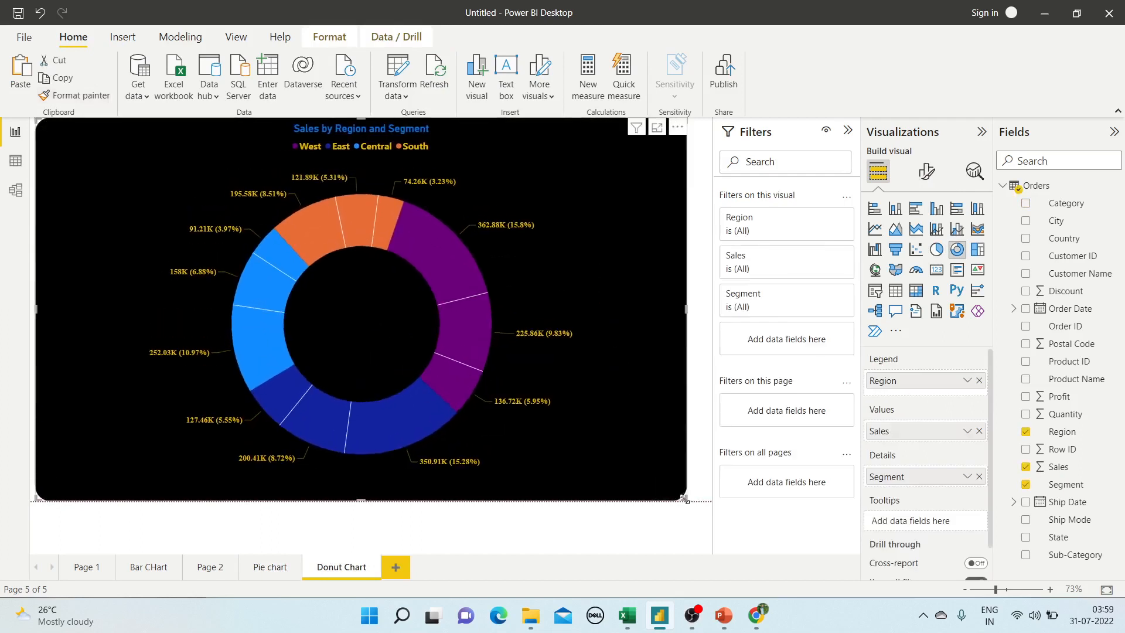
# Step: Review the donut chart's slice and legend formatting settings
pyautogui.click(927, 171)
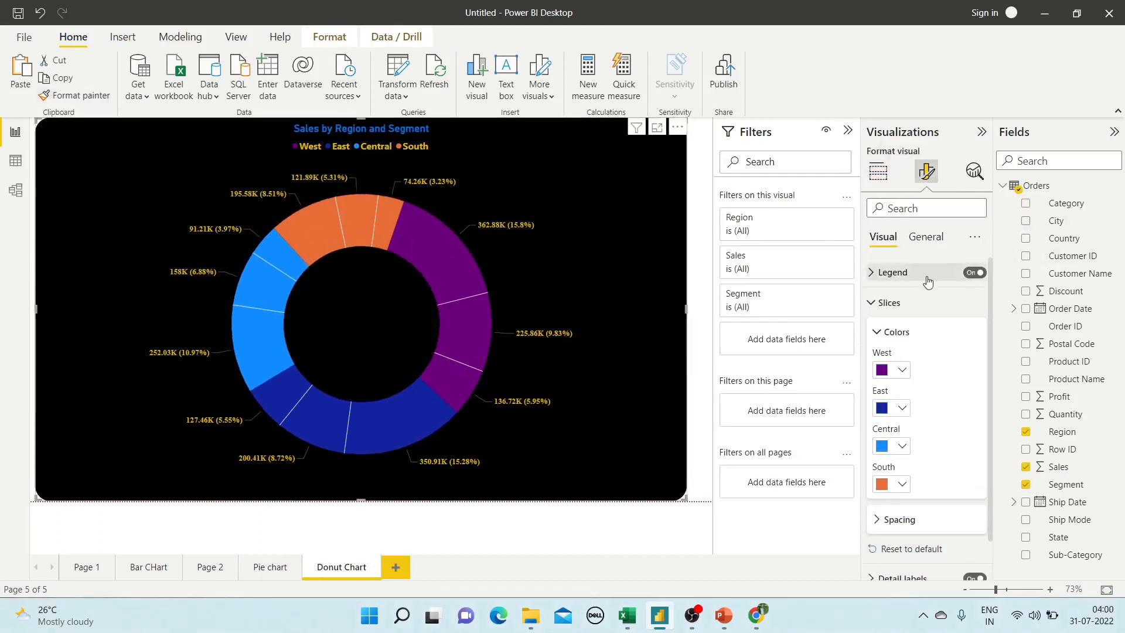
pyautogui.click(882, 303)
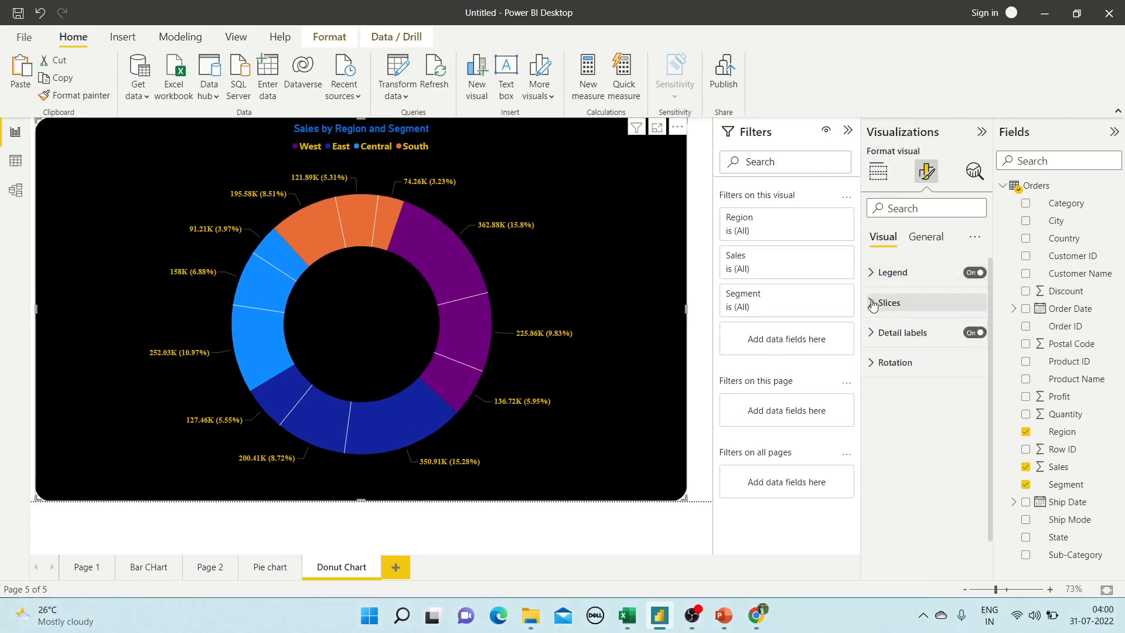
pyautogui.click(899, 280)
pyautogui.scroll(-1, 932, 449)
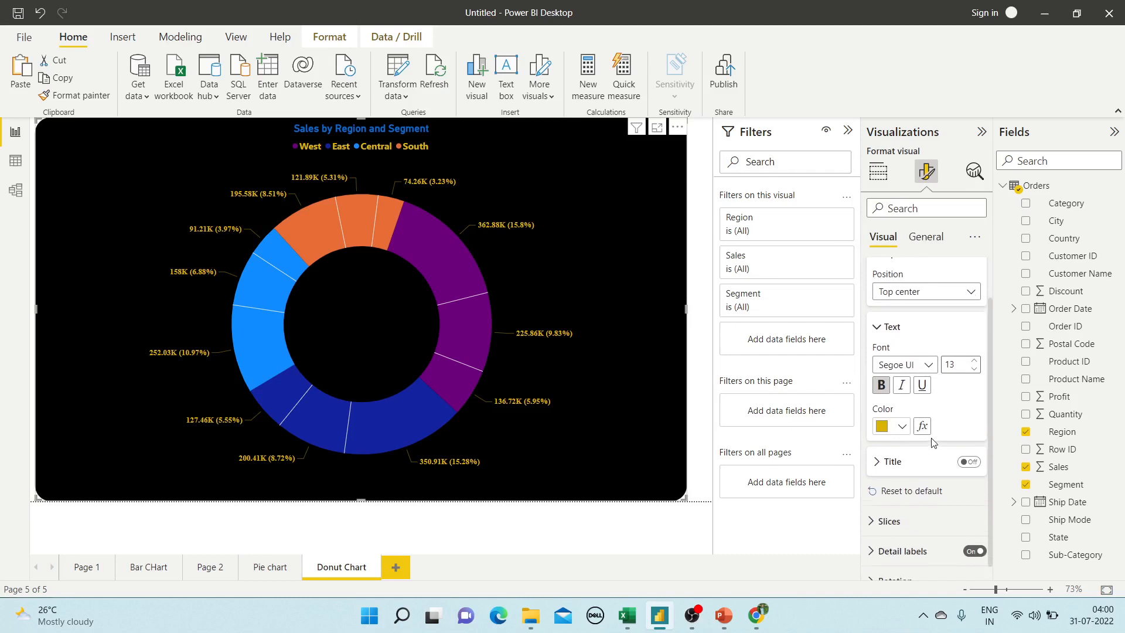
pyautogui.scroll(2, 934, 443)
pyautogui.click(888, 270)
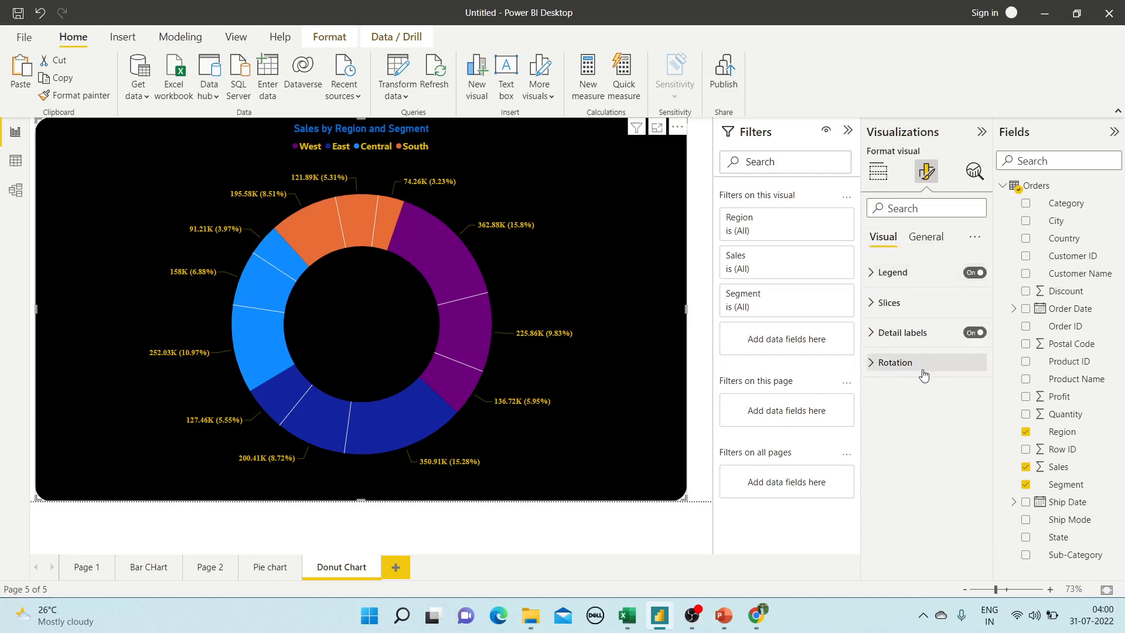
# Step: Reduce the donut chart's inner radius to 36 px and further down to 0 px
pyautogui.click(894, 302)
pyautogui.scroll(-1, 914, 411)
pyautogui.click(897, 478)
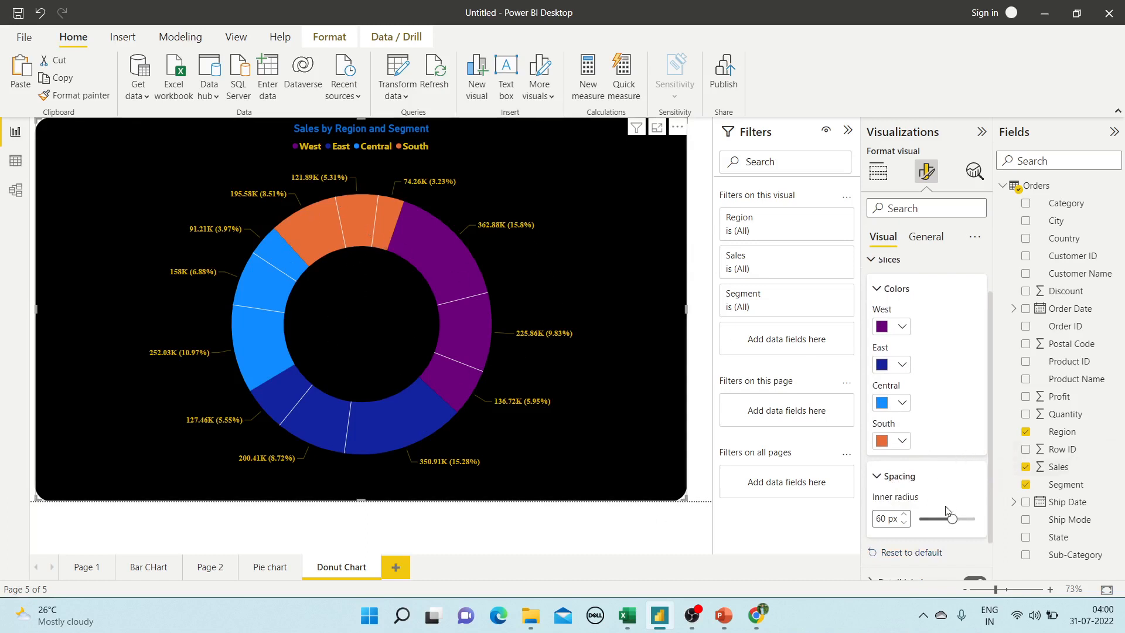
pyautogui.moveTo(951, 519); pyautogui.dragTo(940, 520)
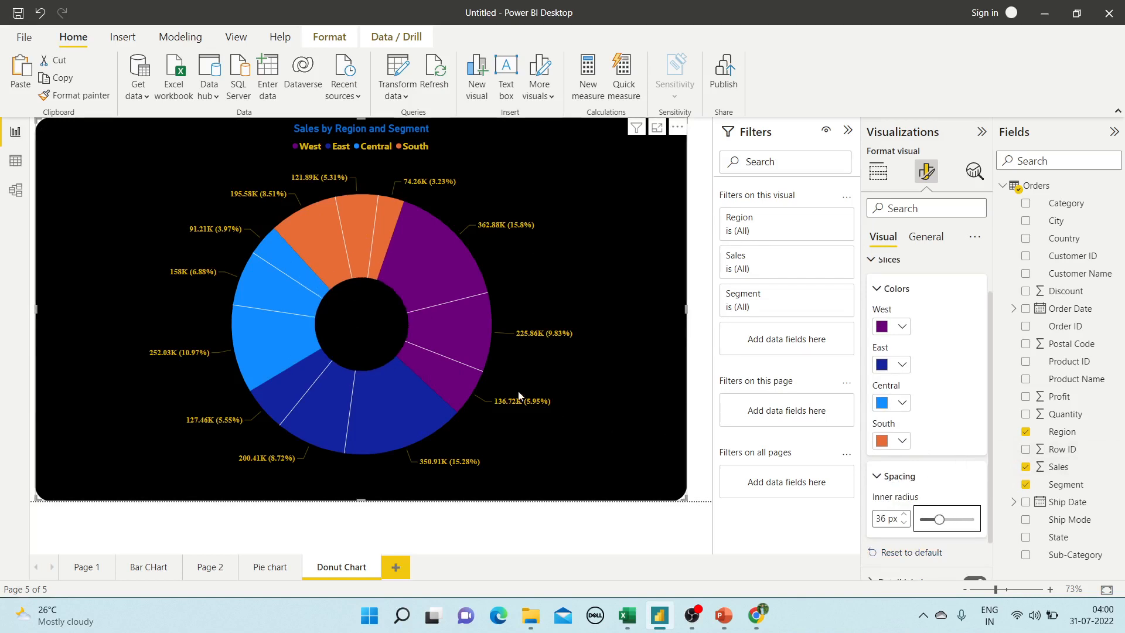
pyautogui.moveTo(940, 519); pyautogui.dragTo(919, 521)
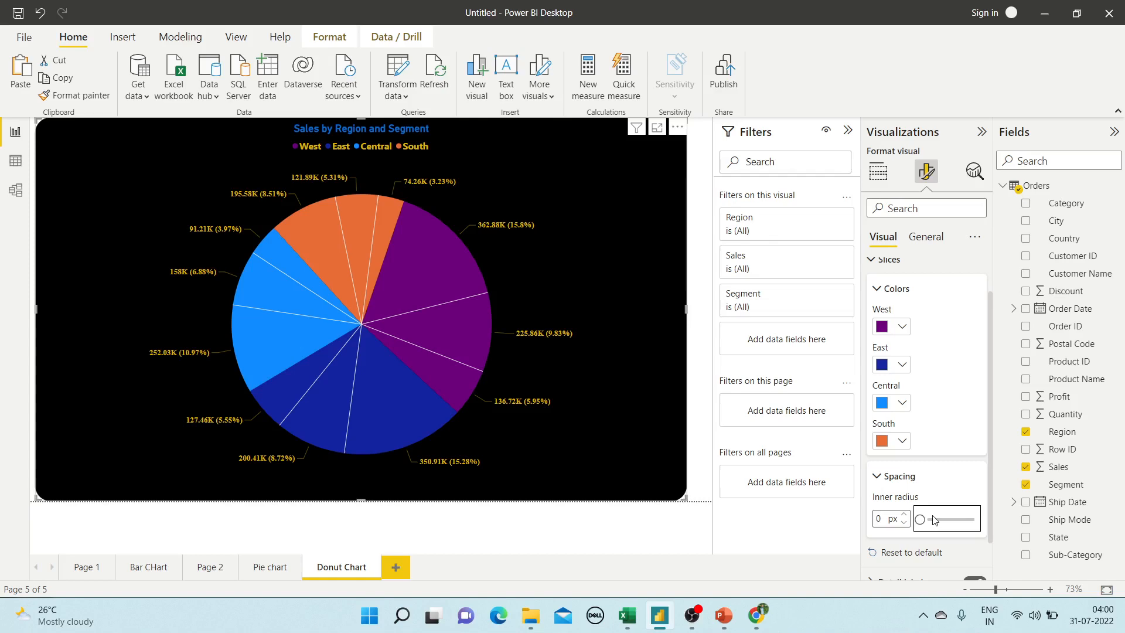
# Step: Check the slice formatting options of the Sales by Region and Category pie chart on the Pie chart page
pyautogui.click(271, 573)
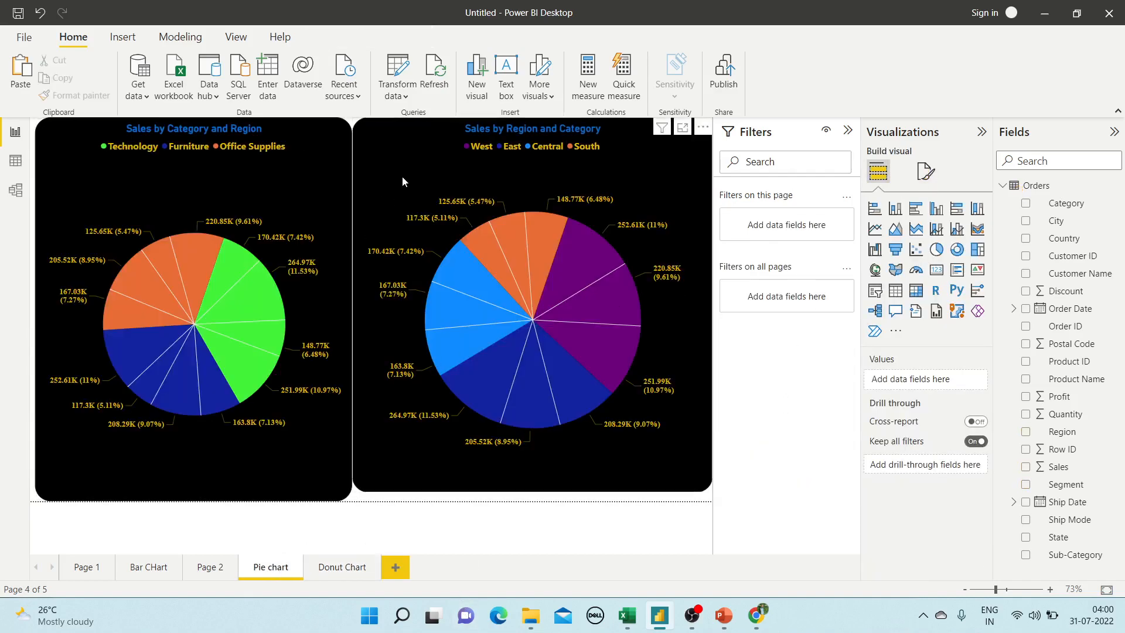
pyautogui.click(402, 182)
pyautogui.click(926, 171)
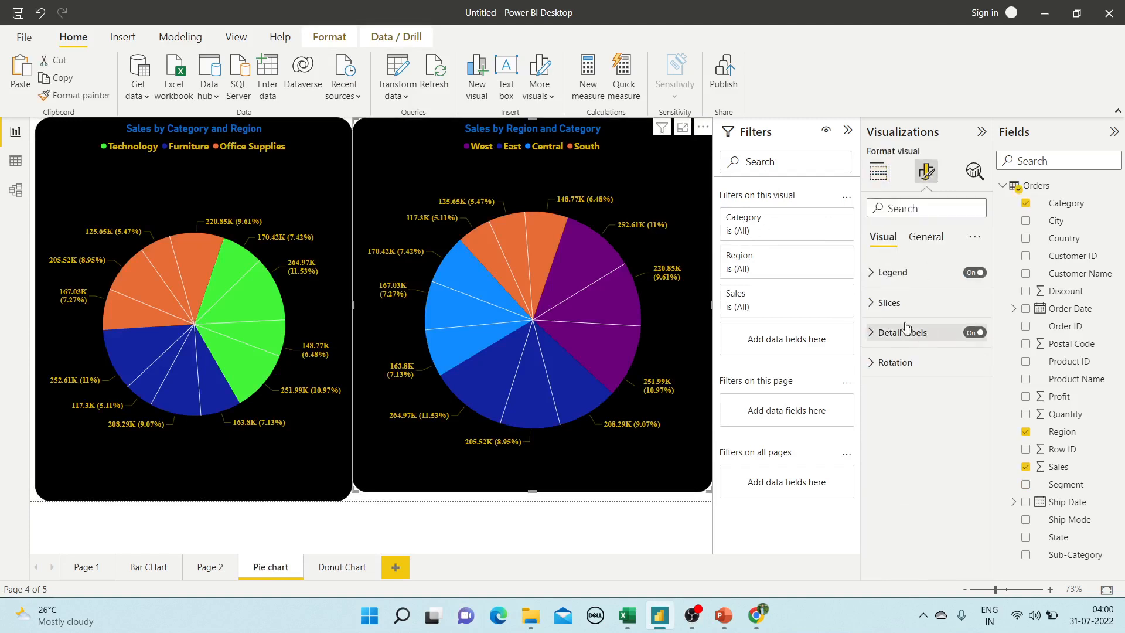
pyautogui.click(873, 303)
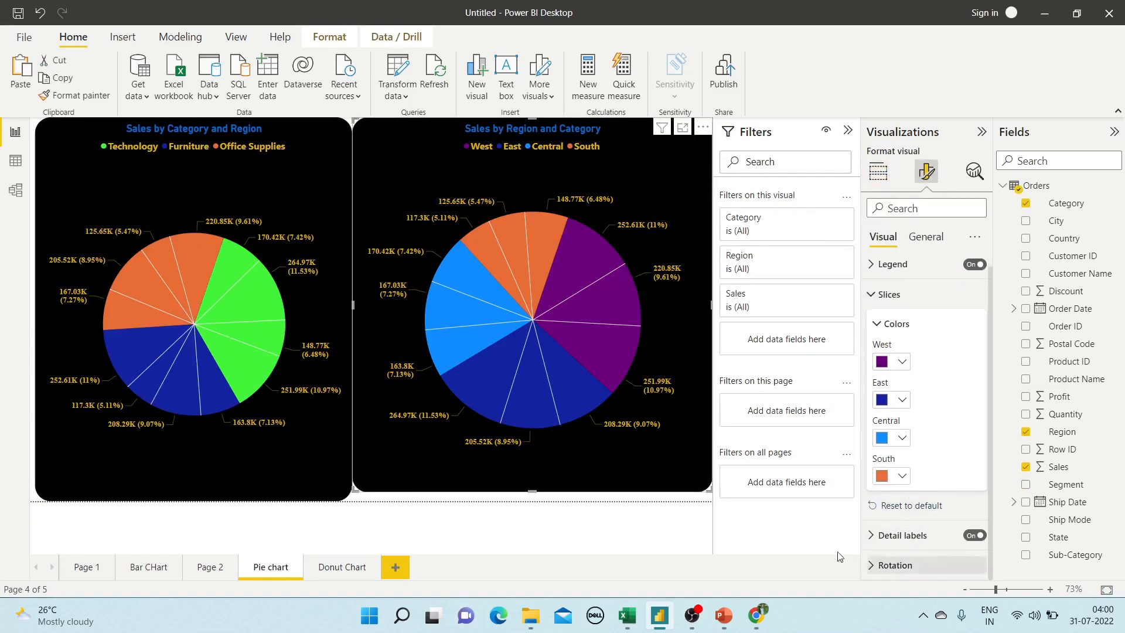
pyautogui.click(890, 294)
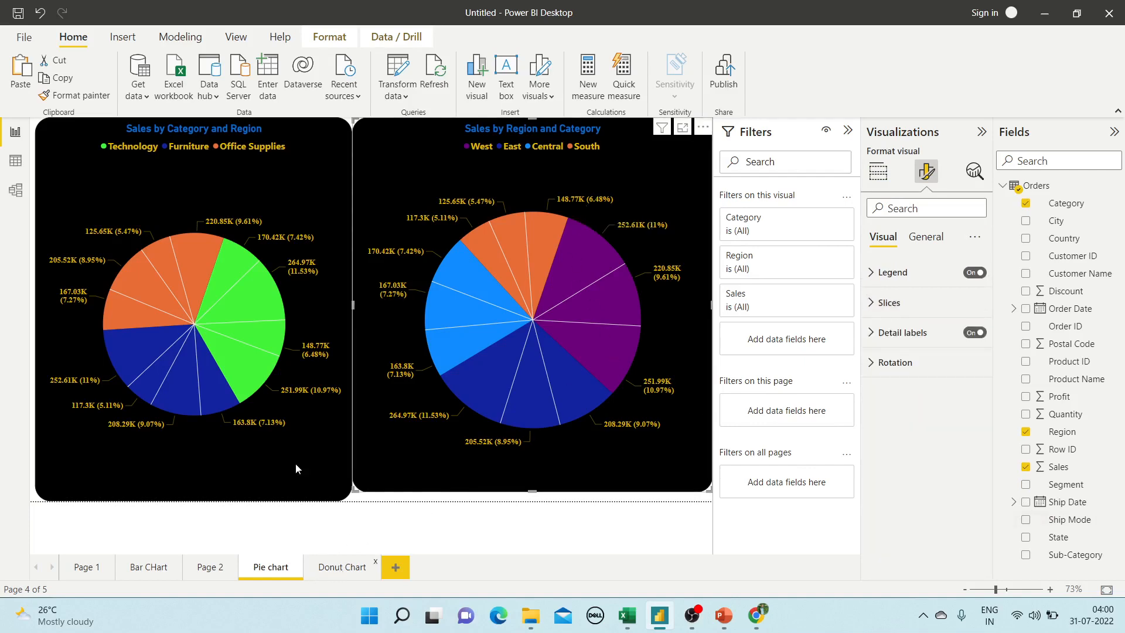
# Step: Return to the Donut Chart page and set the donut chart's inner radius to 54 px
pyautogui.click(342, 566)
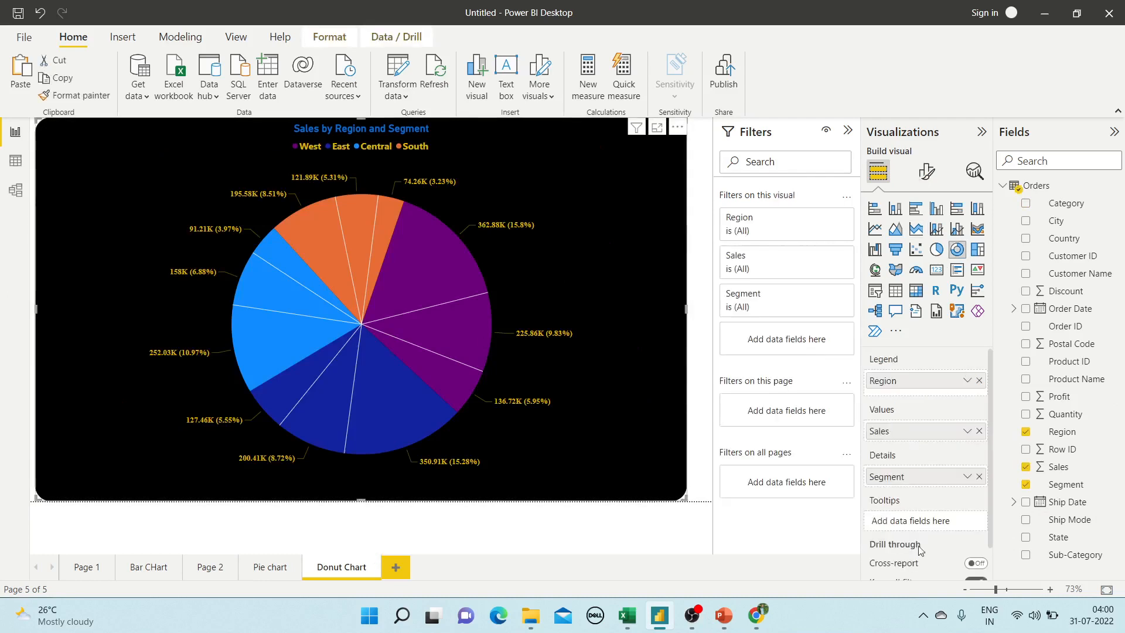
pyautogui.click(927, 172)
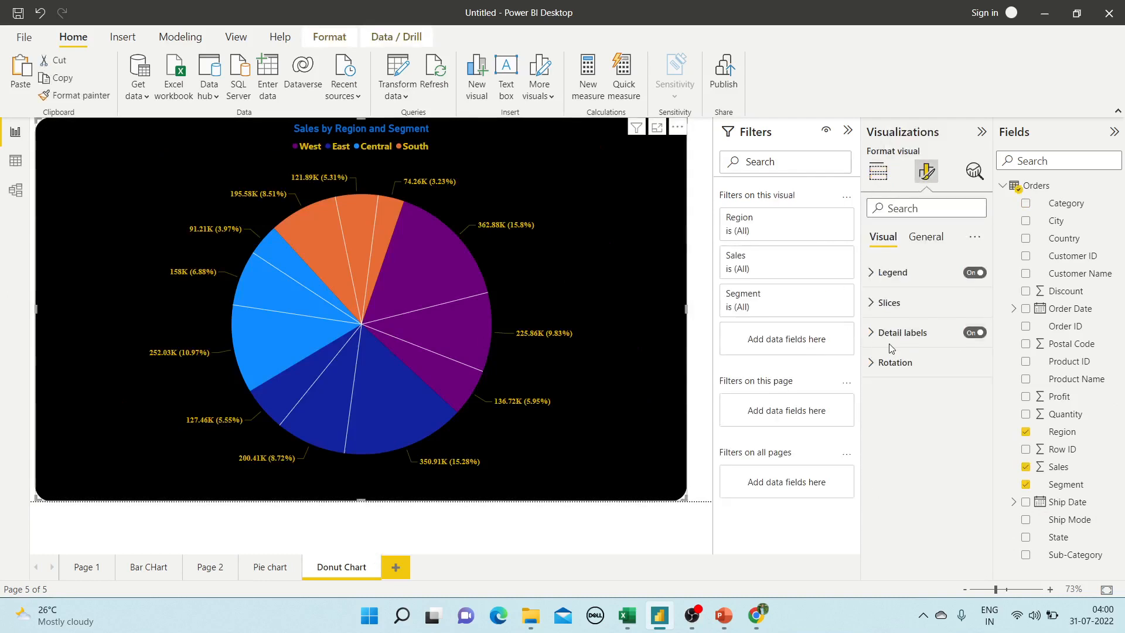
pyautogui.click(903, 303)
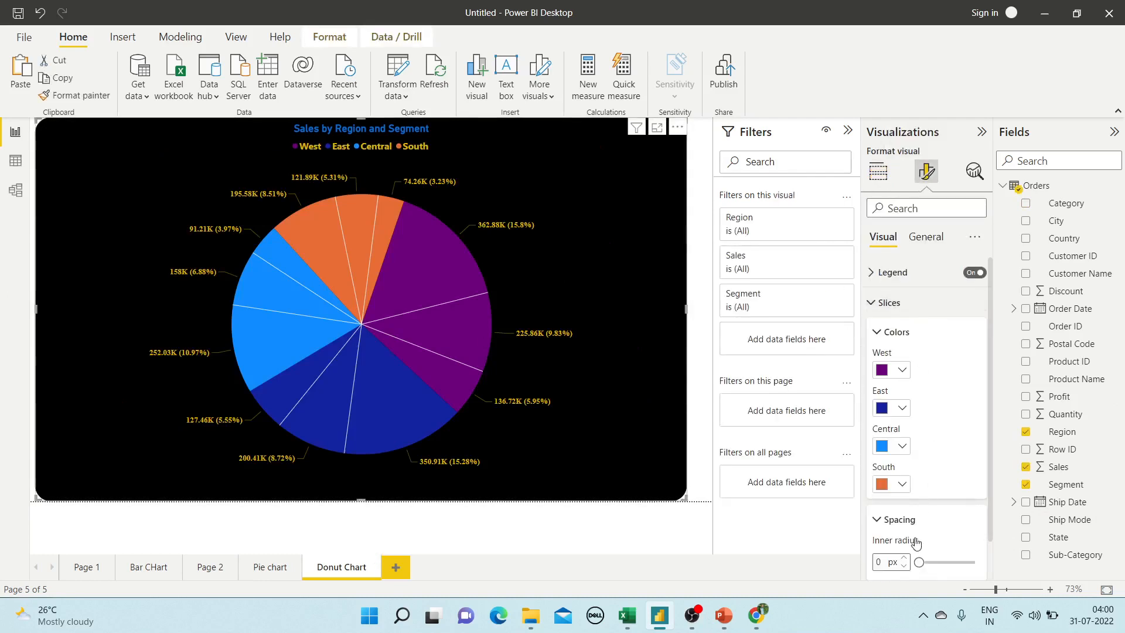
pyautogui.moveTo(935, 564); pyautogui.dragTo(956, 564)
pyautogui.click(943, 563)
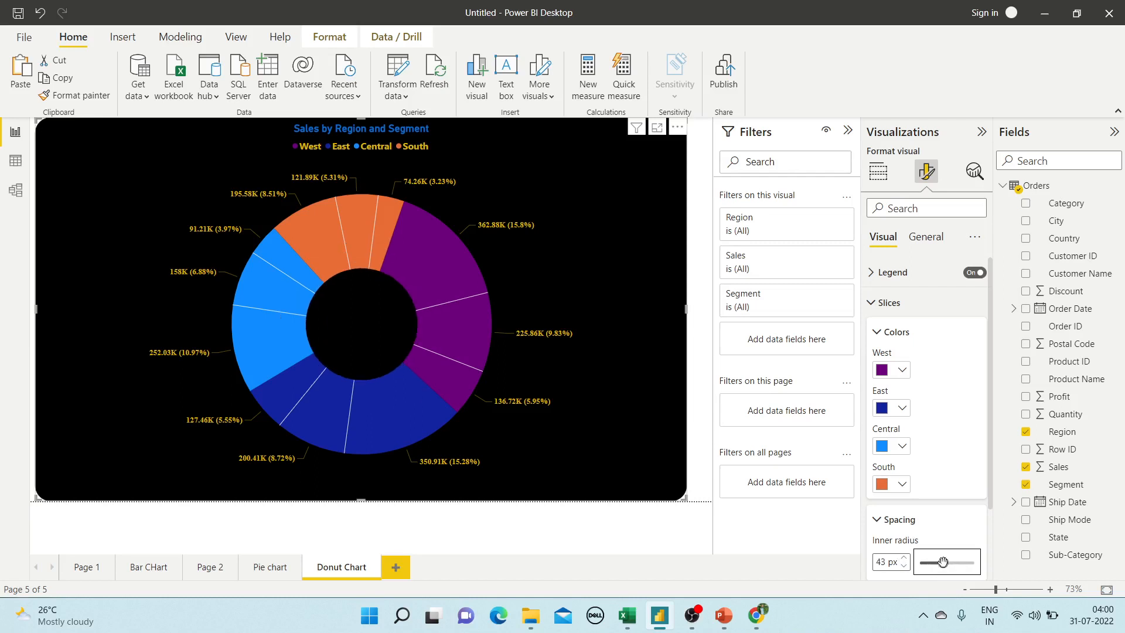
pyautogui.moveTo(943, 563); pyautogui.dragTo(949, 563)
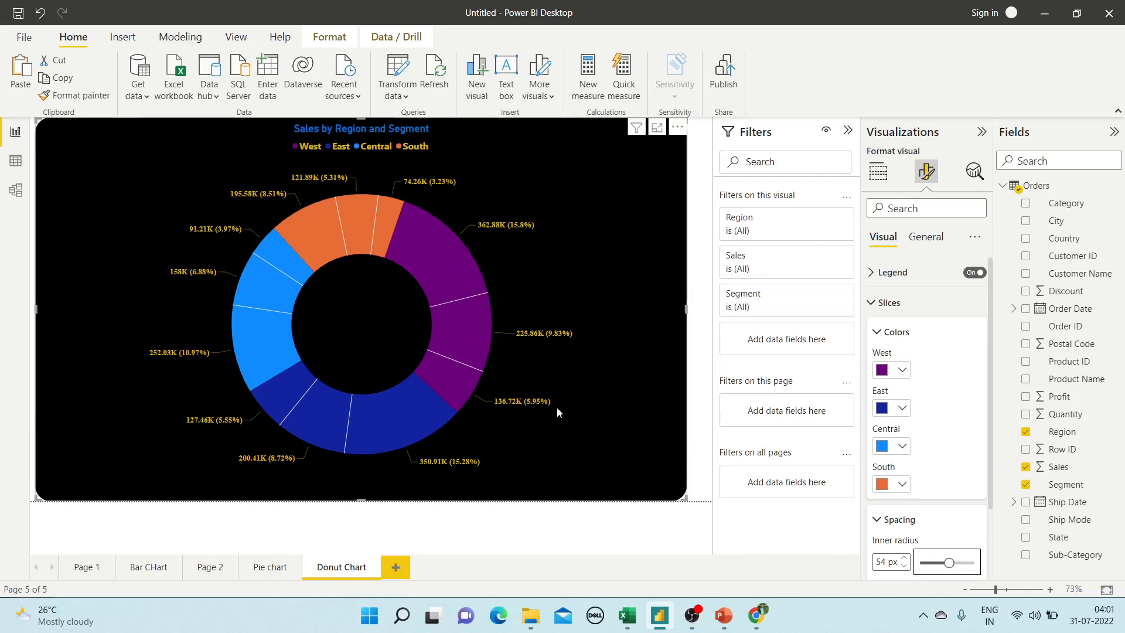
# Step: Check the donut chart's detail label options and set its rotation to 126°
pyautogui.click(875, 305)
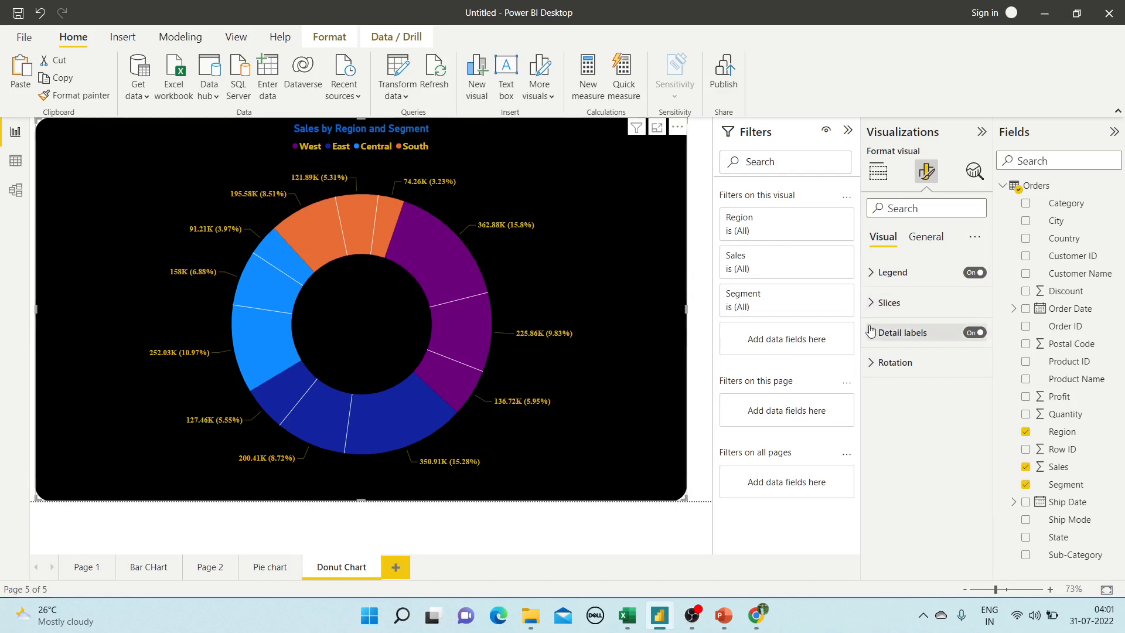
pyautogui.click(906, 334)
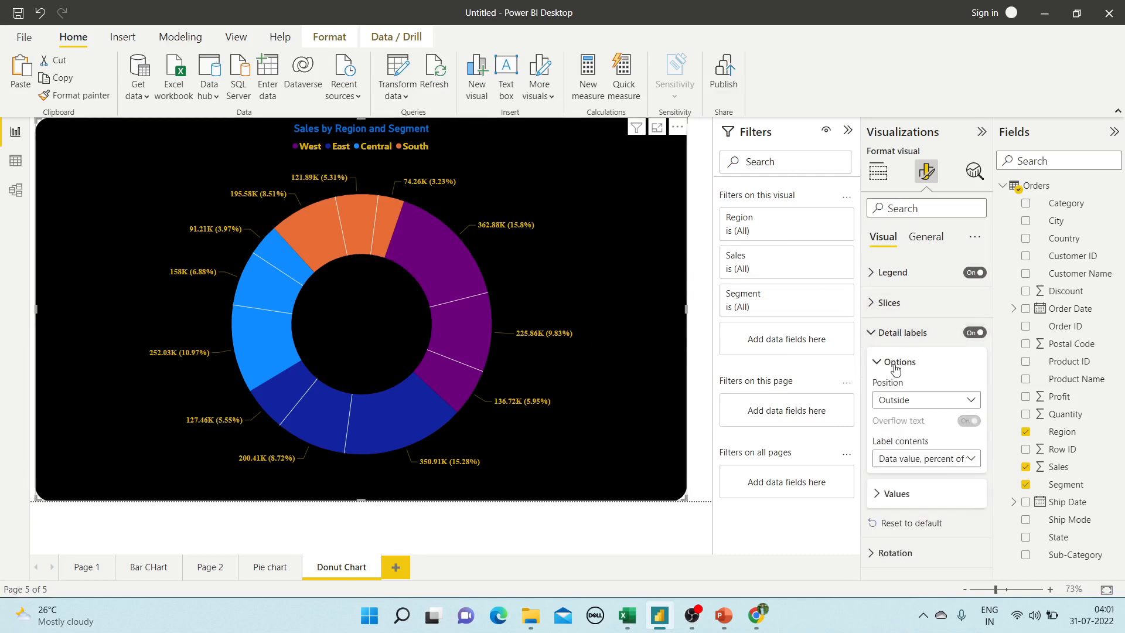
pyautogui.click(877, 339)
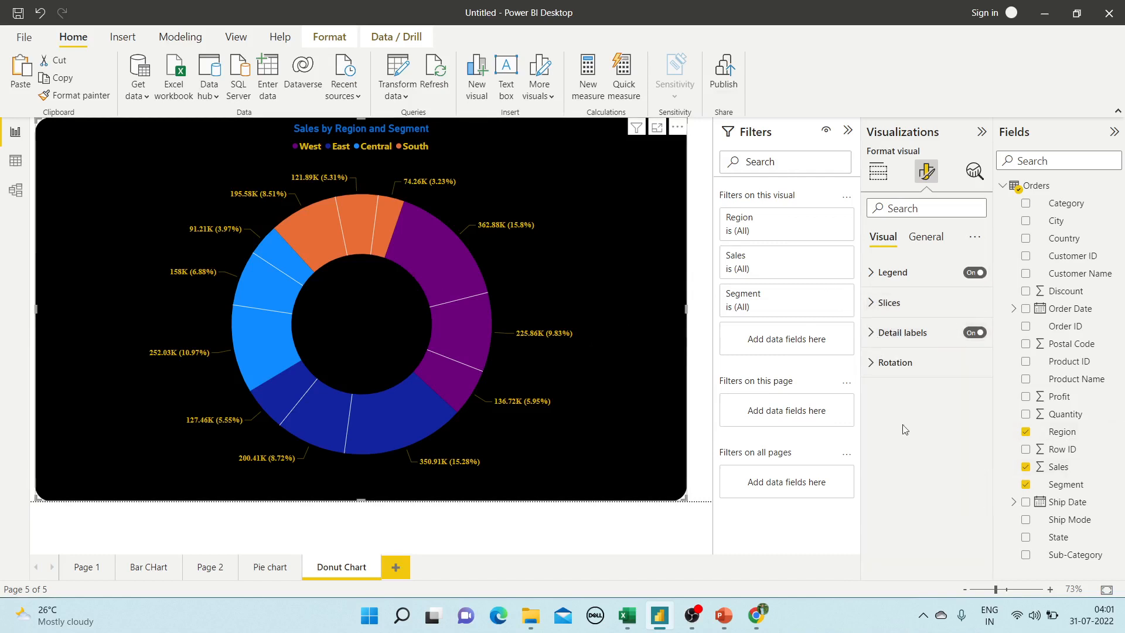
pyautogui.click(917, 370)
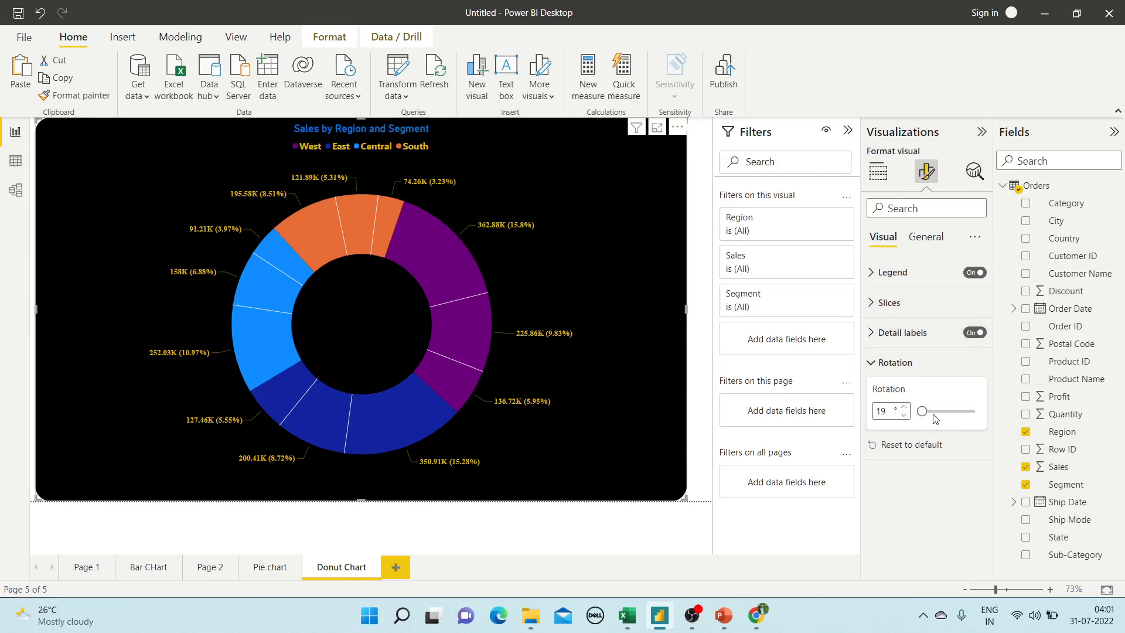
pyautogui.moveTo(937, 415)
pyautogui.mouseDown()
pyautogui.moveTo(970, 413)
pyautogui.moveTo(929, 414)
pyautogui.moveTo(939, 412)
pyautogui.mouseUp()
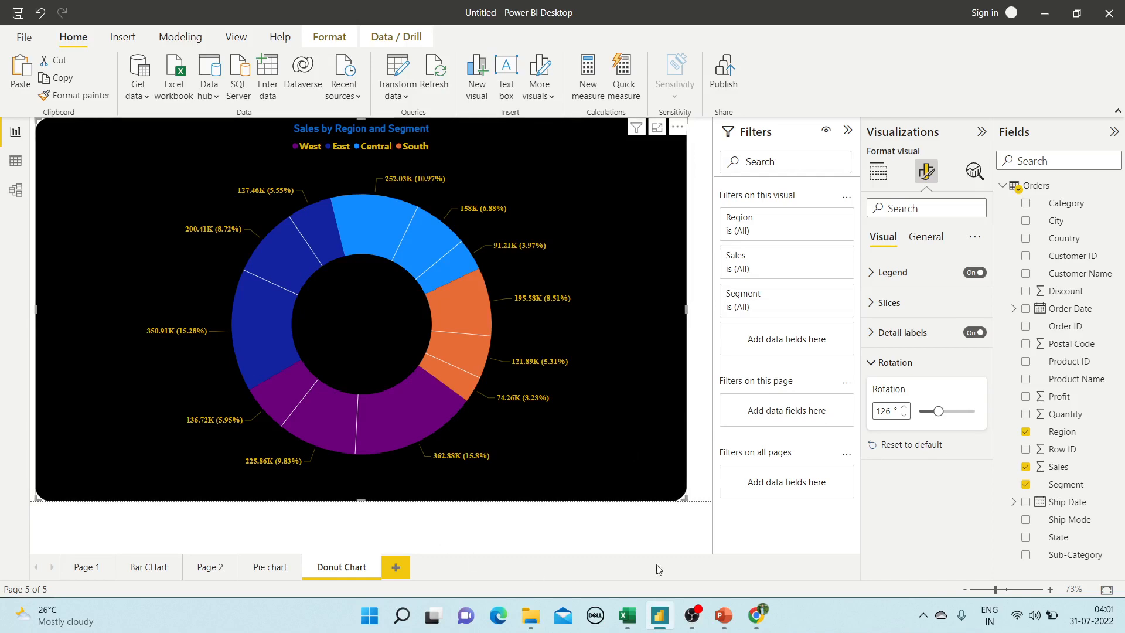
# Step: Switch to the PowerPoint slide show, advance to the Funnel Chart slide and return to Power BI Desktop
pyautogui.click(727, 617)
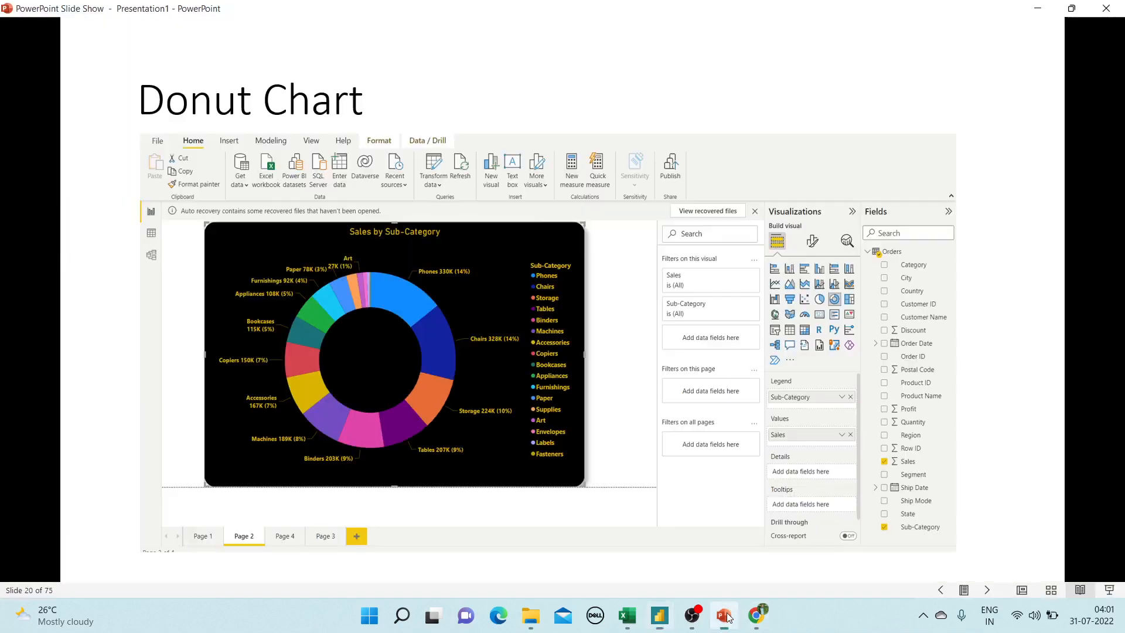
pyautogui.click(707, 448)
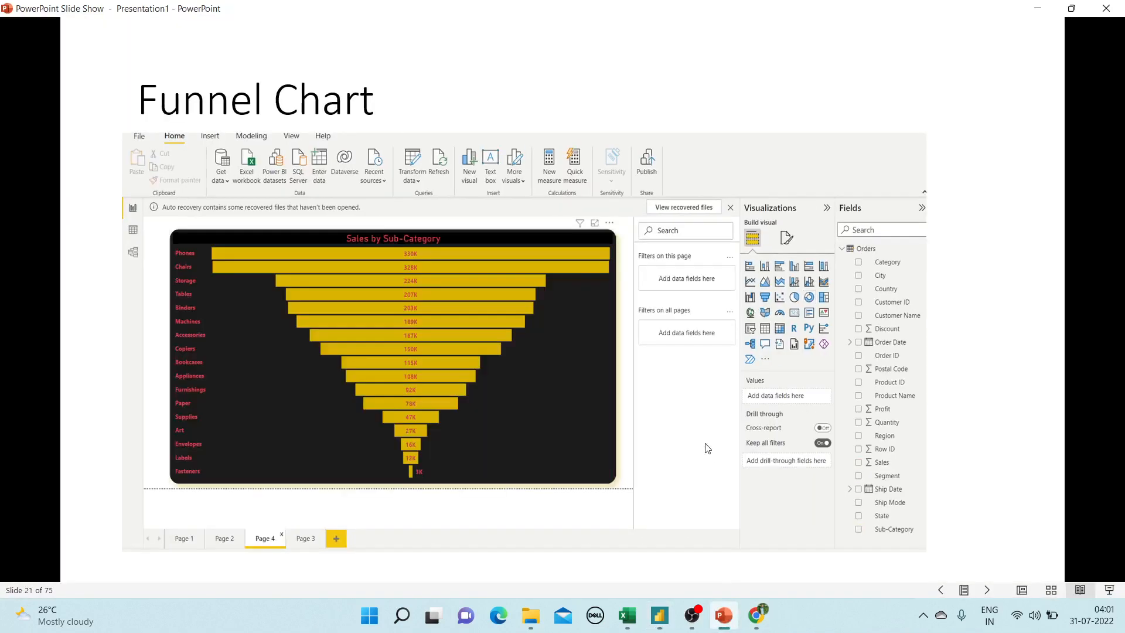
pyautogui.click(1038, 9)
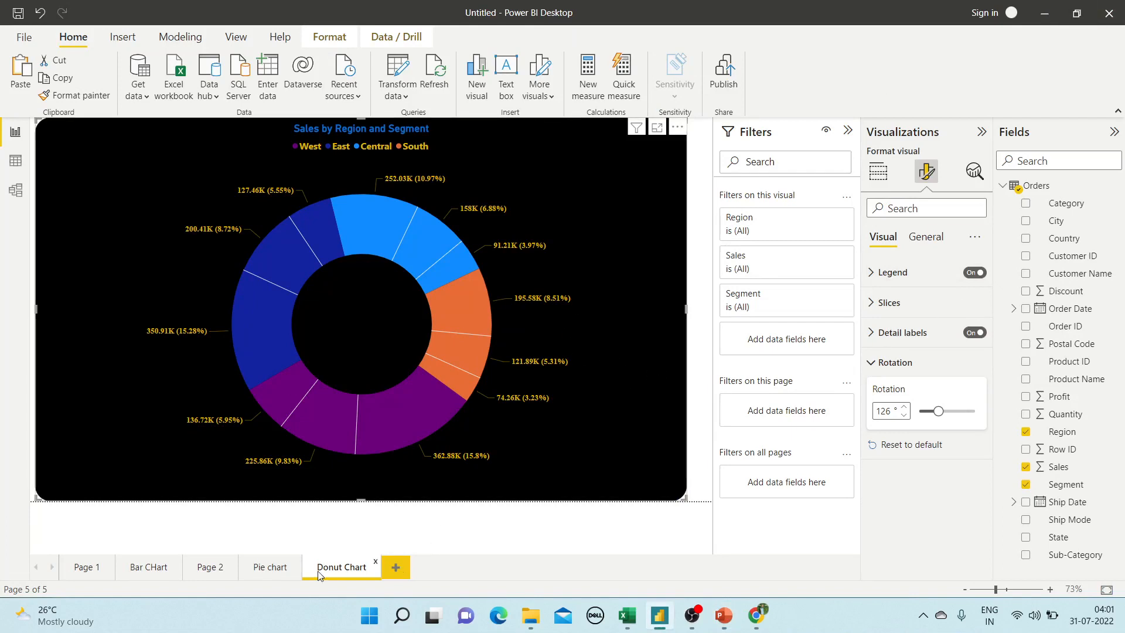
# Step: Add a new report page and insert a large funnel chart with Sales as values and Sub-Category as category
pyautogui.click(878, 171)
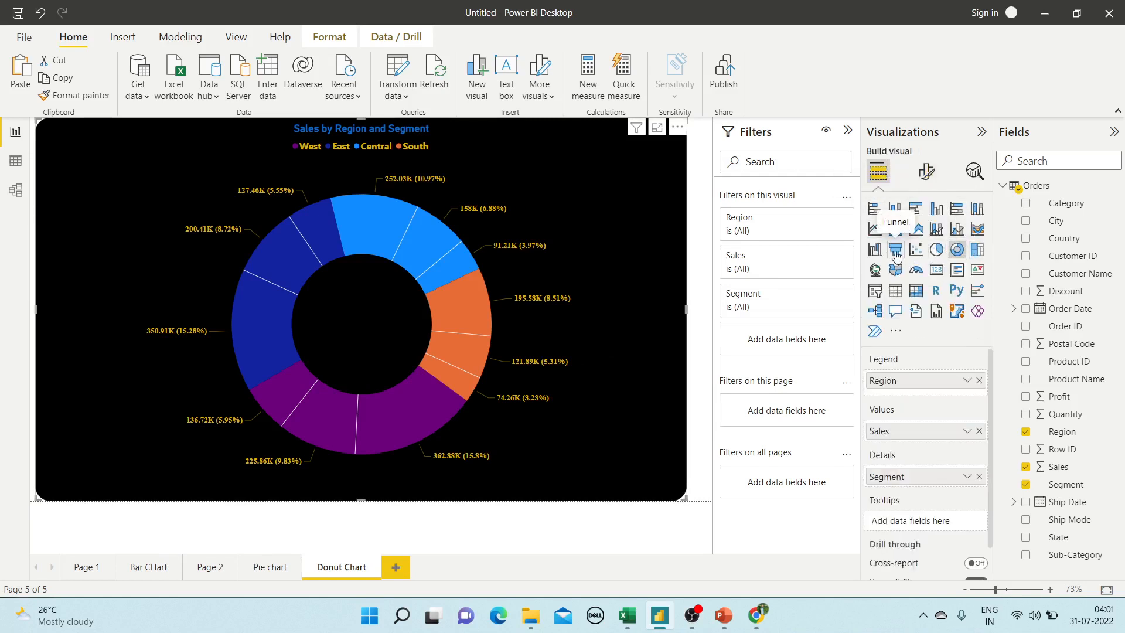
pyautogui.click(397, 567)
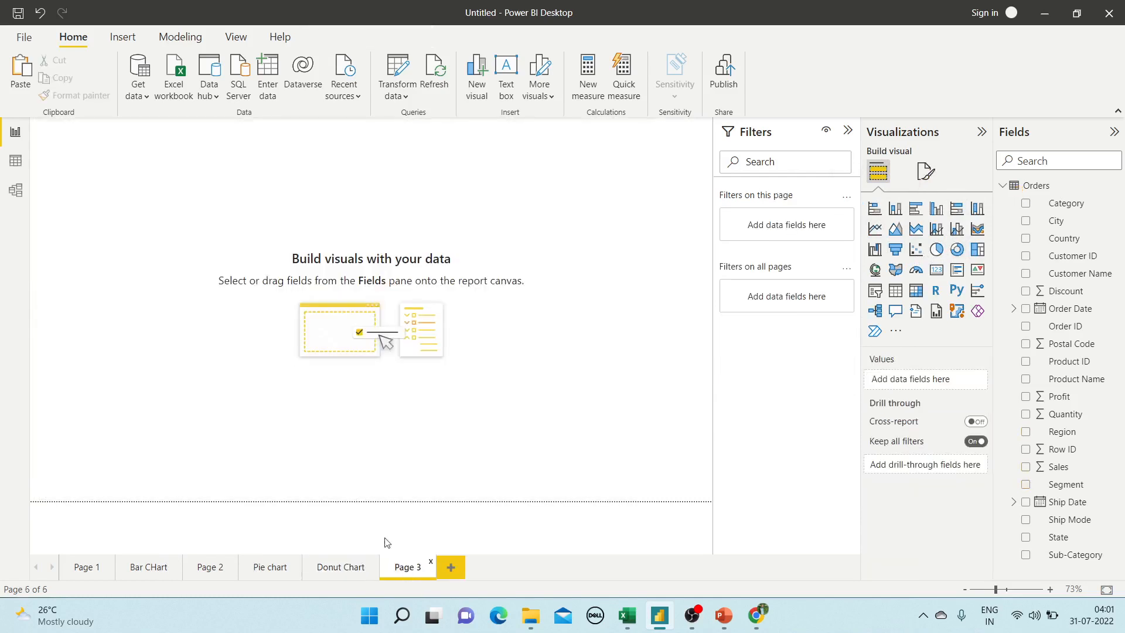
pyautogui.click(897, 250)
pyautogui.moveTo(185, 264); pyautogui.dragTo(633, 454)
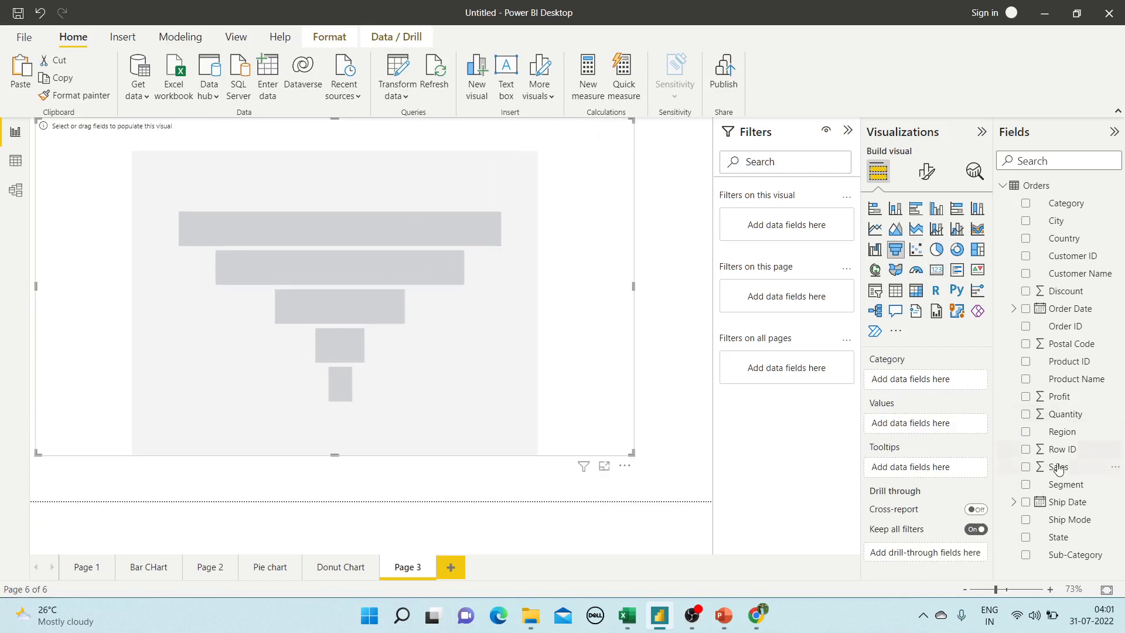
pyautogui.click(1025, 467)
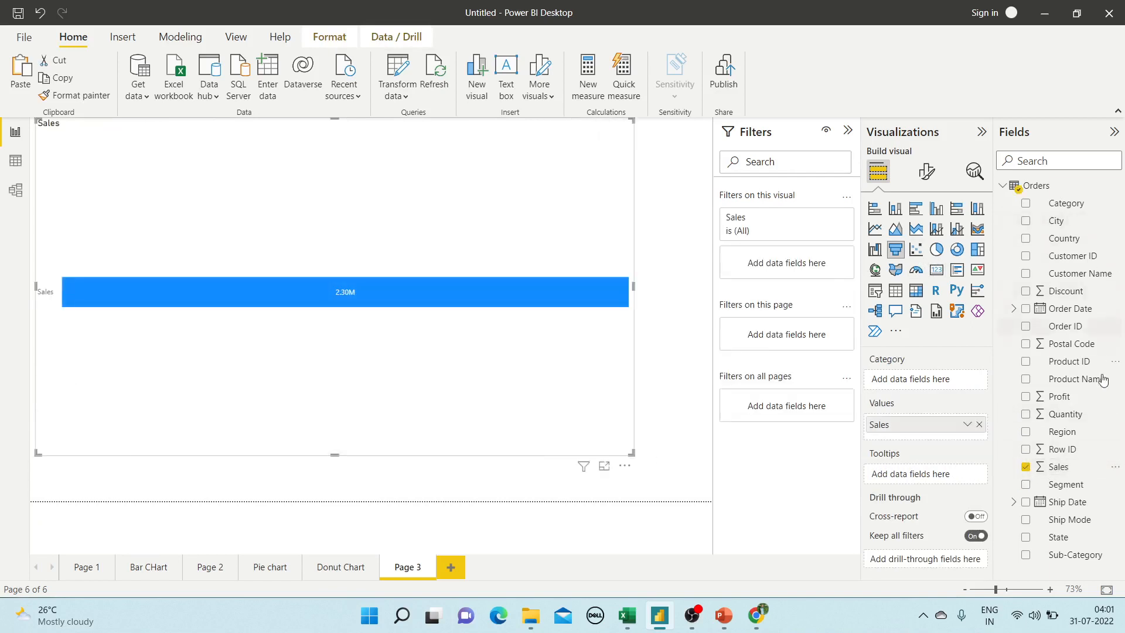
pyautogui.click(1025, 555)
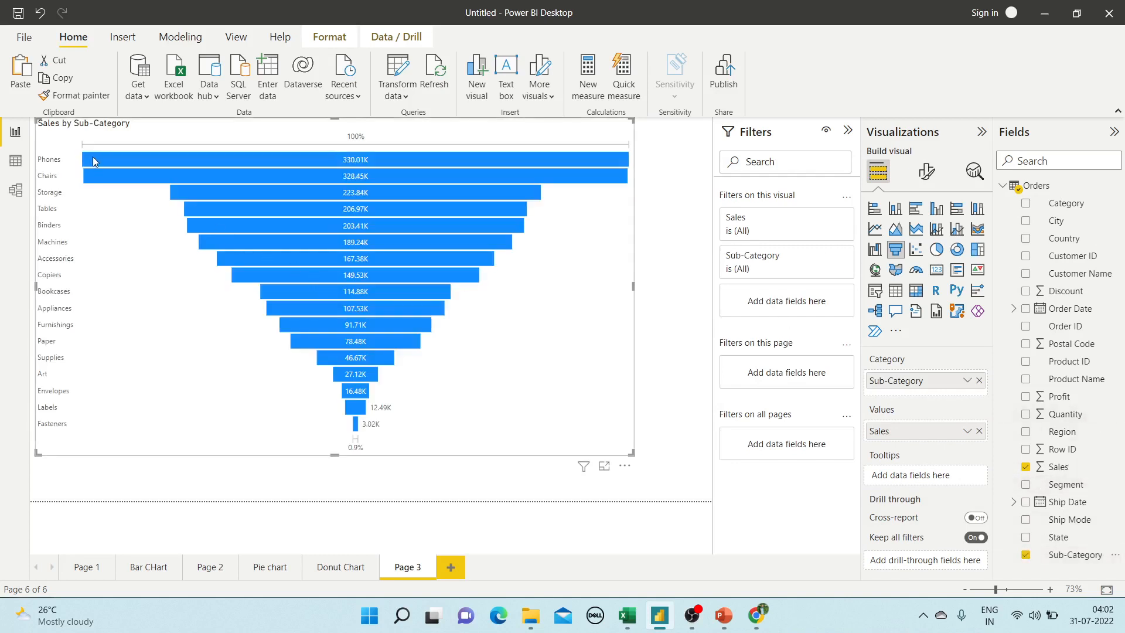
# Step: Inspect the funnel bars' tooltips and widen the funnel chart to the page's right edge
pyautogui.moveTo(91, 164)
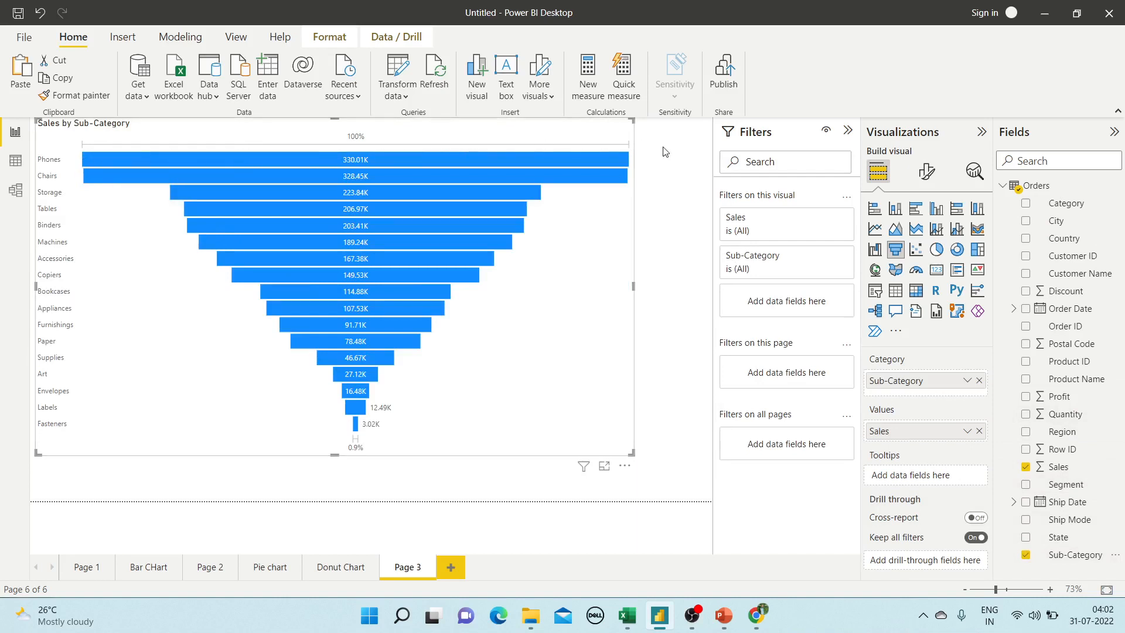
pyautogui.moveTo(369, 161)
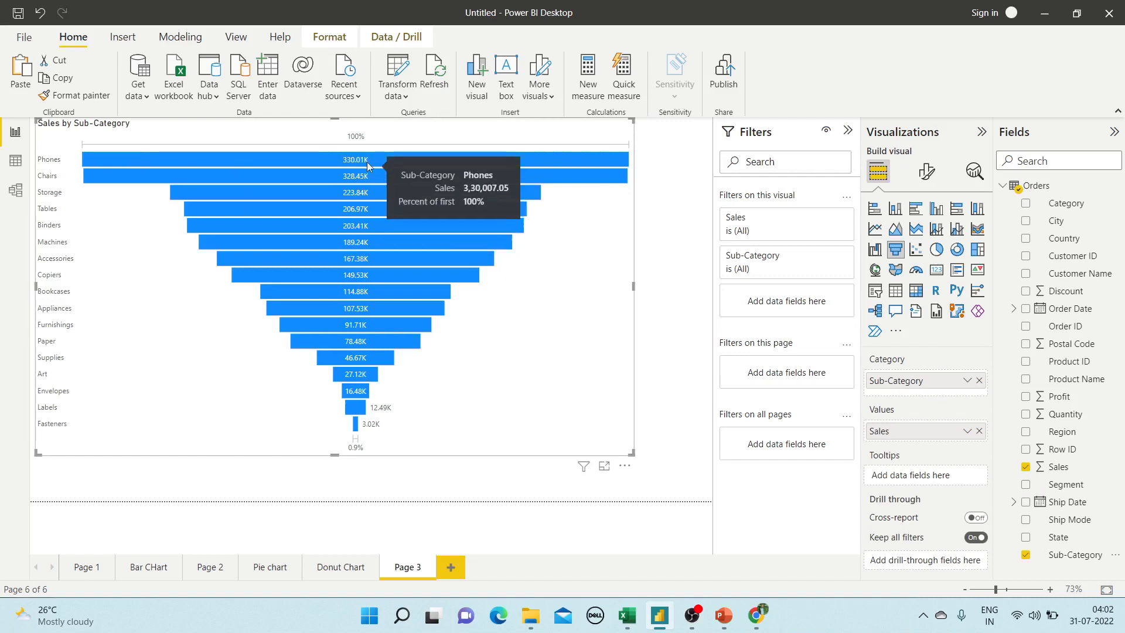
pyautogui.moveTo(395, 183)
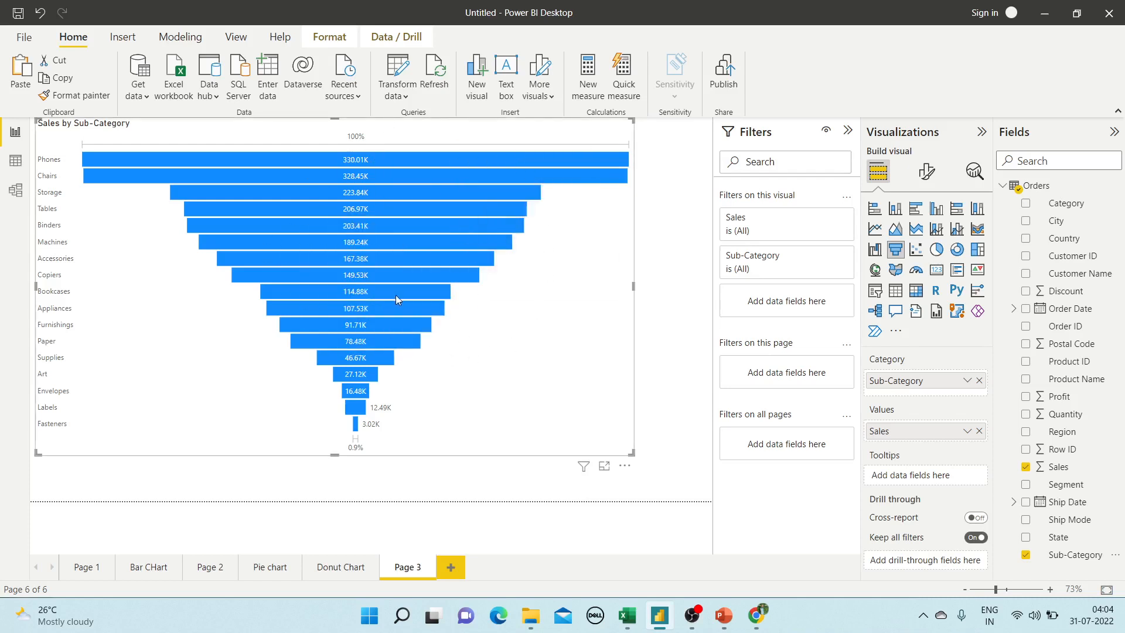
pyautogui.moveTo(403, 290)
pyautogui.moveTo(326, 162)
pyautogui.moveTo(635, 310); pyautogui.dragTo(711, 290)
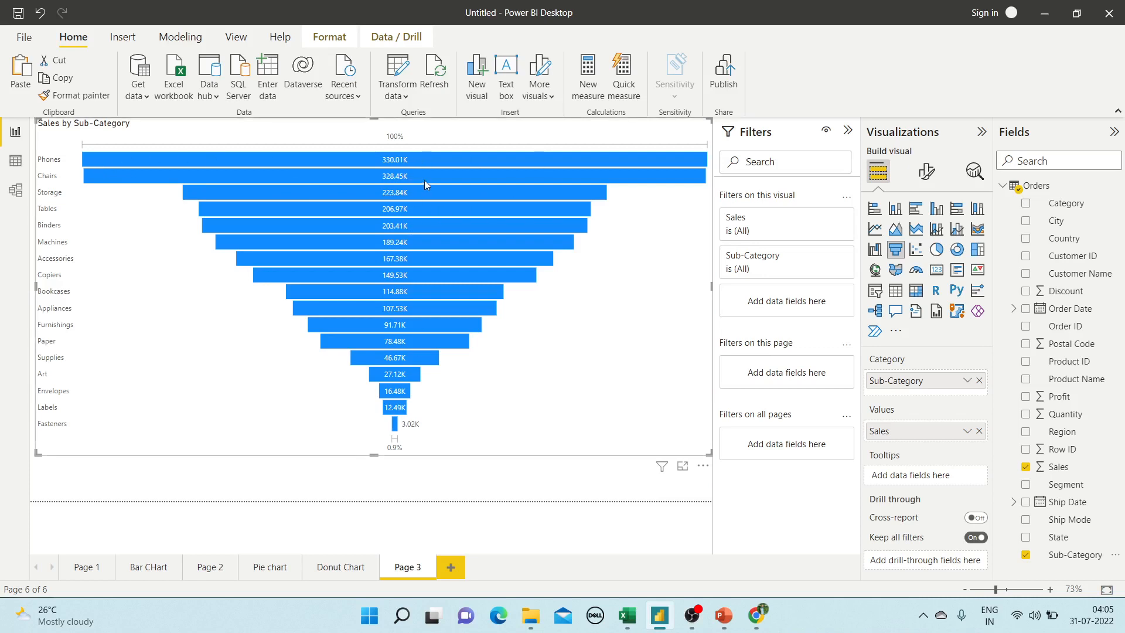
# Step: Check the tooltips of several funnel bars and add Profit to the funnel chart's tooltips
pyautogui.moveTo(425, 181)
pyautogui.moveTo(393, 432)
pyautogui.moveTo(532, 278)
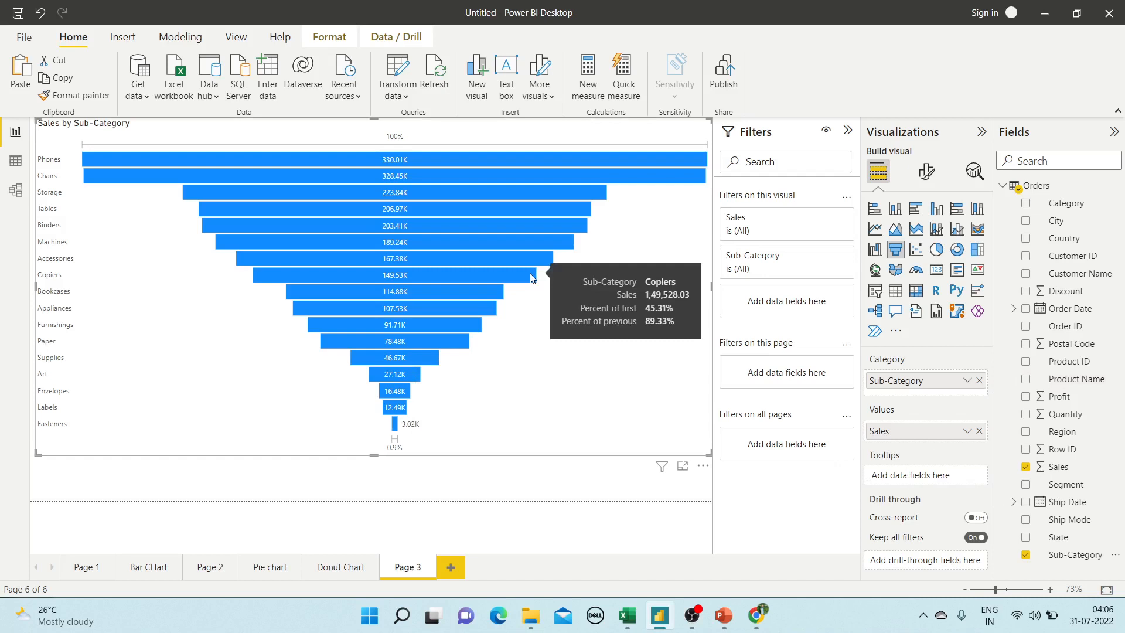
pyautogui.moveTo(1068, 395); pyautogui.dragTo(940, 457)
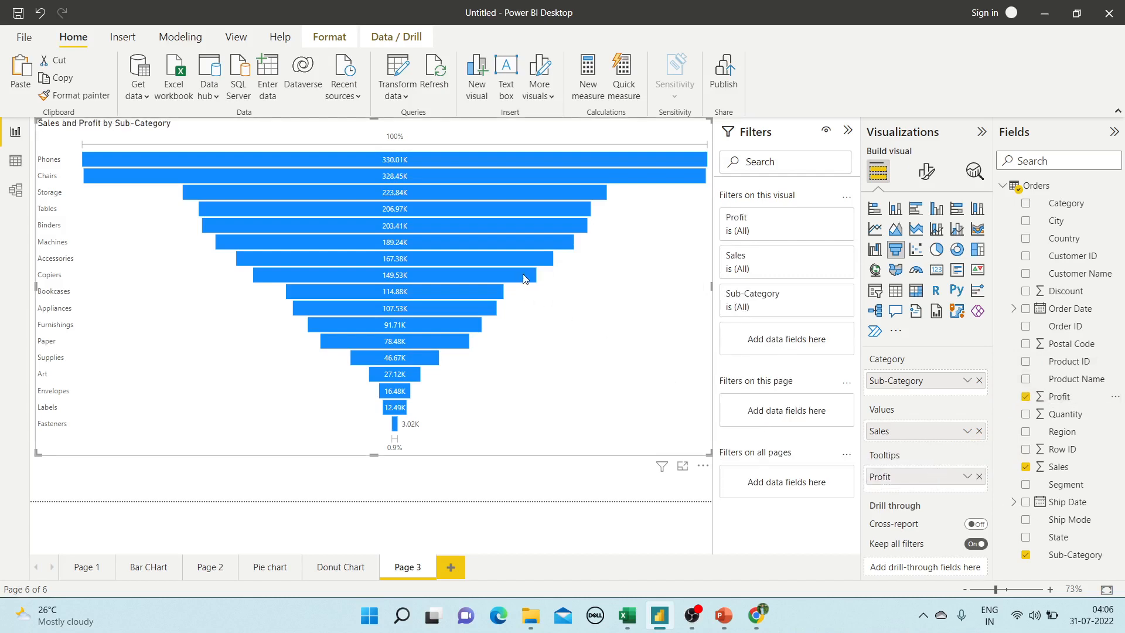
# Step: Remove Profit from the funnel chart's tooltips and set the default bar color to bright green
pyautogui.moveTo(525, 278)
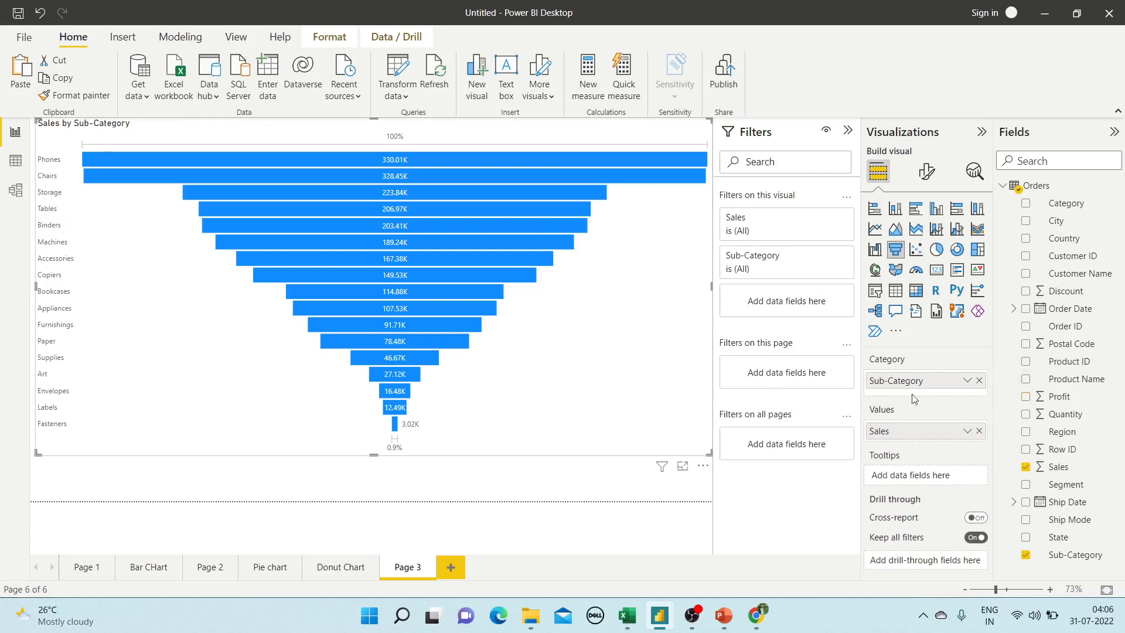
pyautogui.click(915, 173)
pyautogui.click(917, 273)
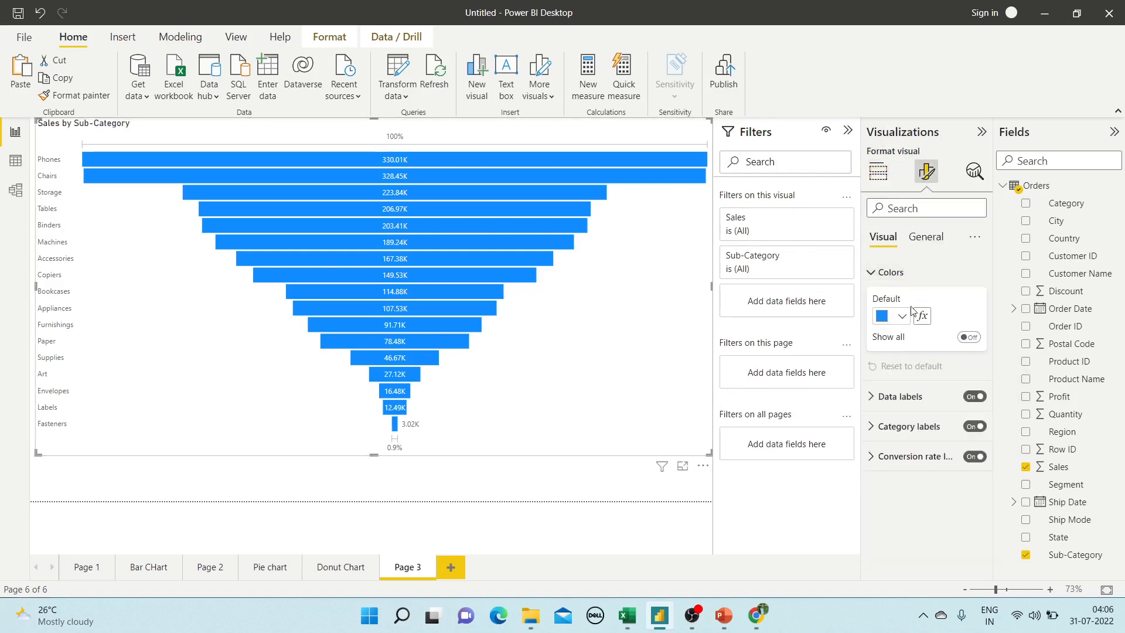
pyautogui.click(903, 316)
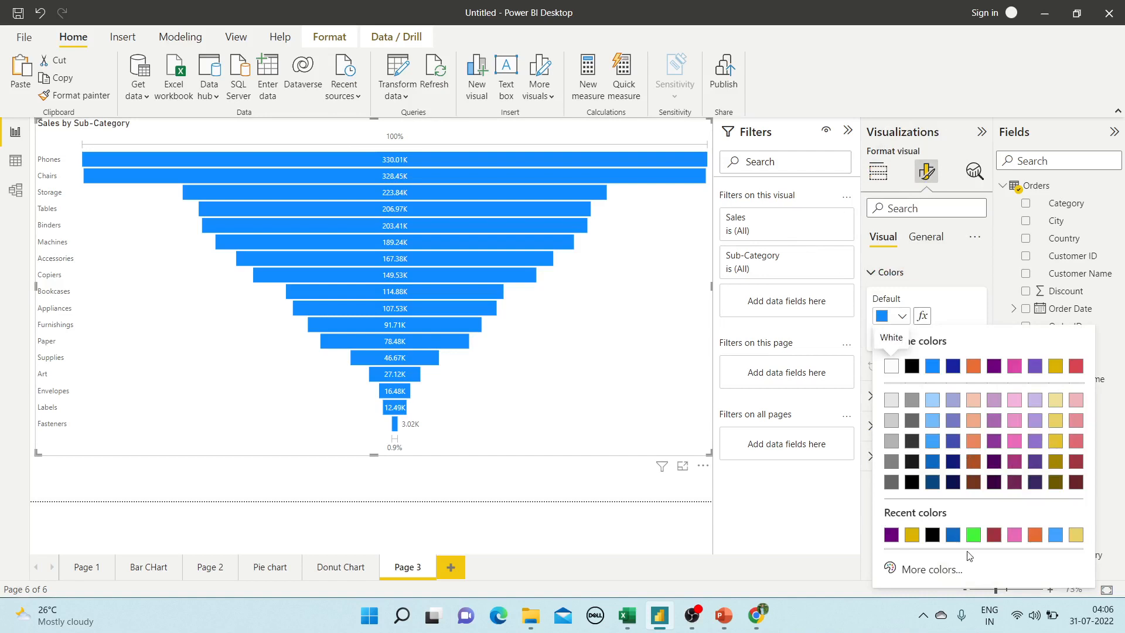
pyautogui.click(973, 534)
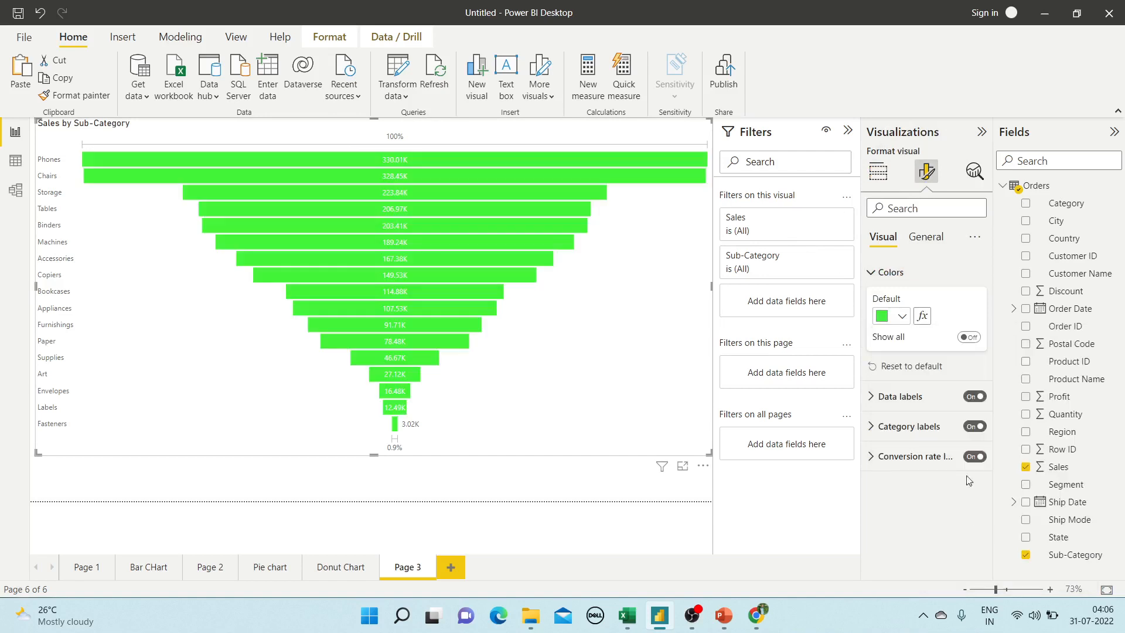
pyautogui.click(878, 274)
# Step: Try Percent of first and Percent of previous as the data label contents, and restore Data value
pyautogui.click(903, 301)
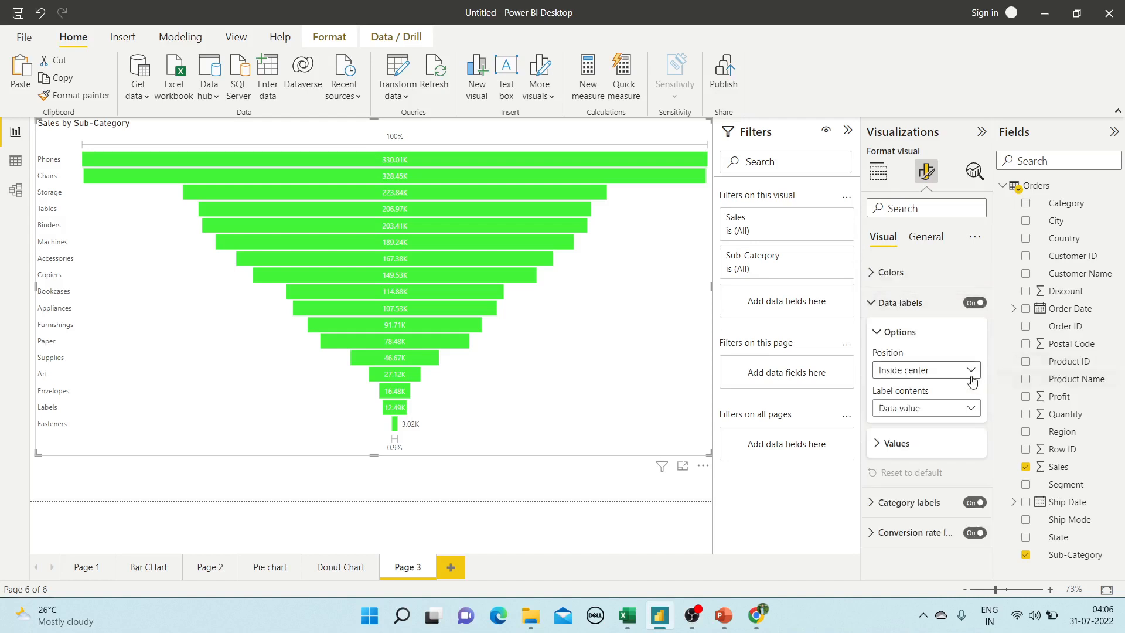
pyautogui.click(959, 412)
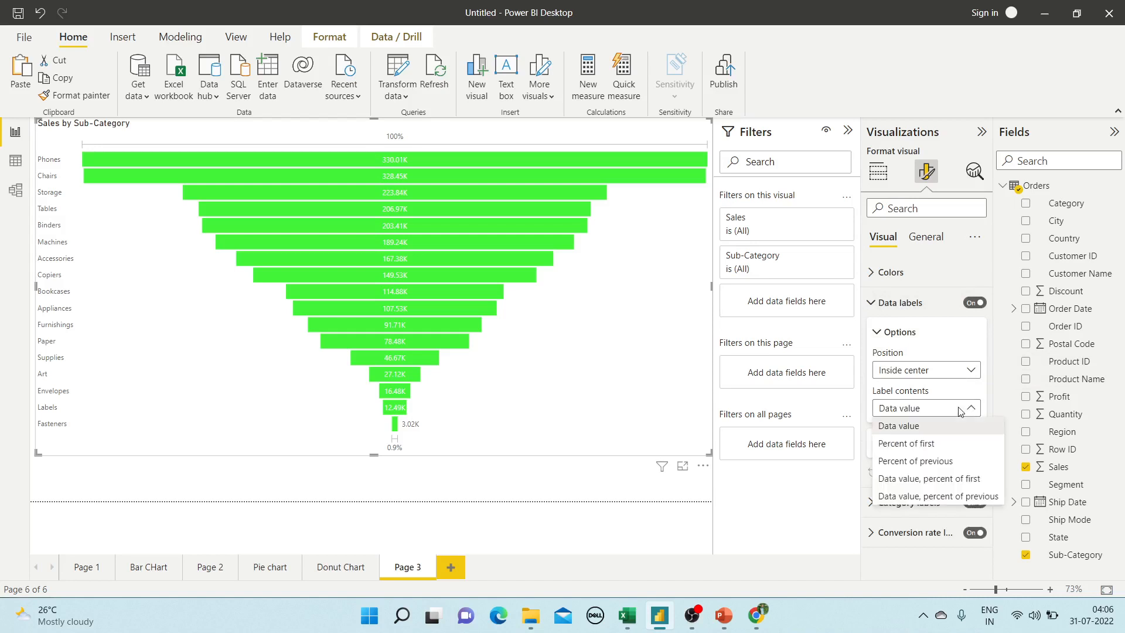
pyautogui.click(929, 449)
pyautogui.click(925, 412)
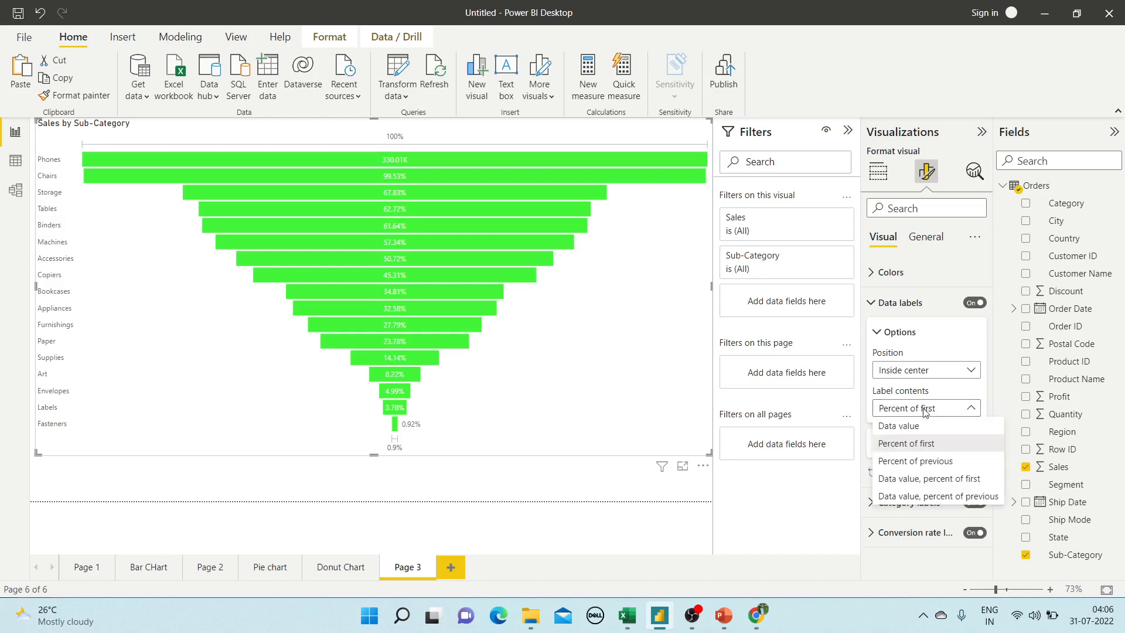
pyautogui.click(929, 461)
pyautogui.click(929, 412)
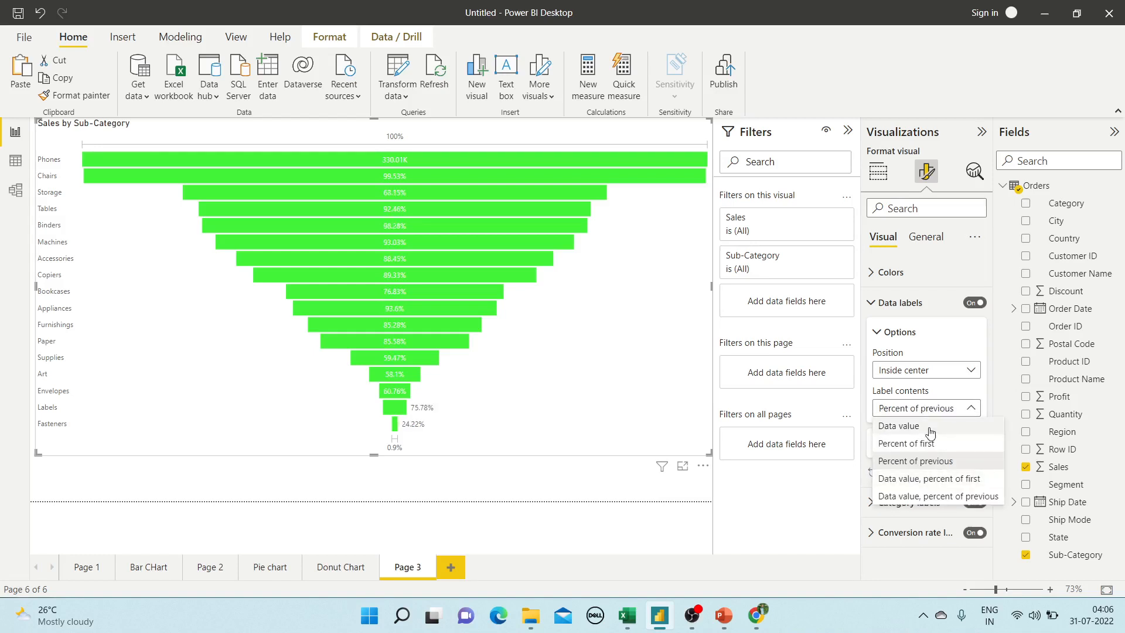
pyautogui.click(929, 427)
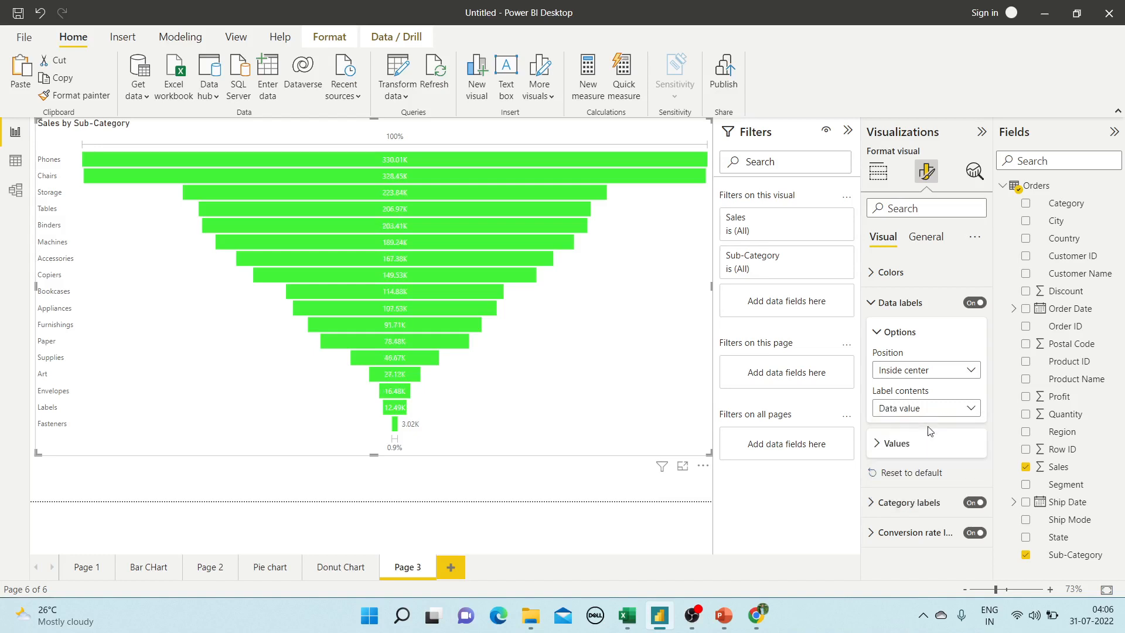
# Step: Format the funnel chart's data label values in bold gold at font size 12
pyautogui.click(899, 444)
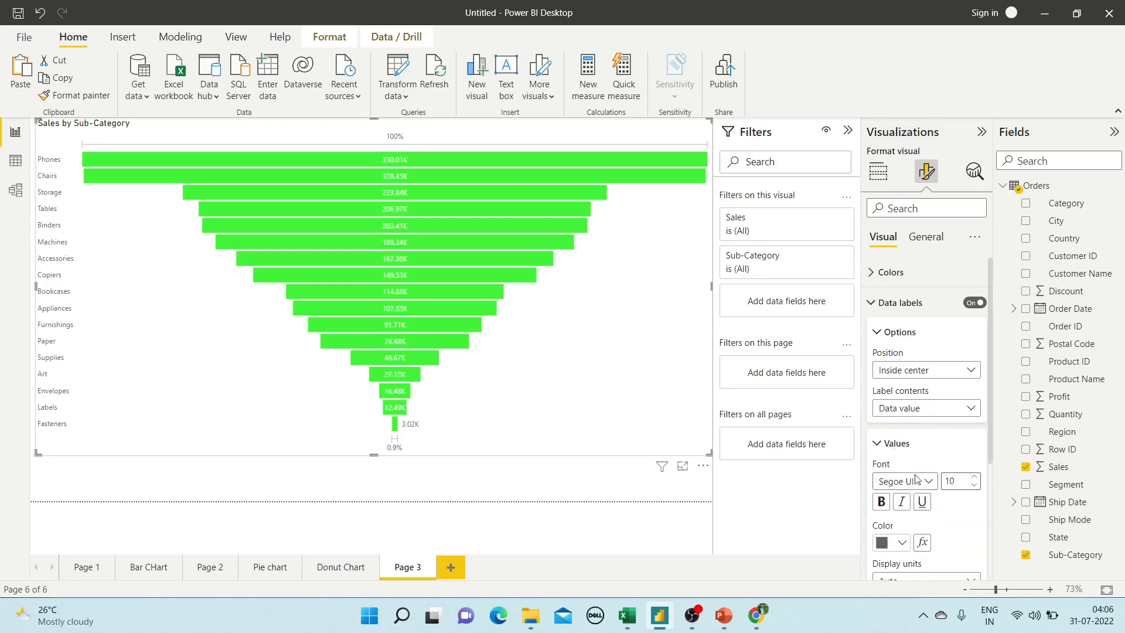
pyautogui.click(975, 478)
pyautogui.click(975, 477)
pyautogui.click(881, 502)
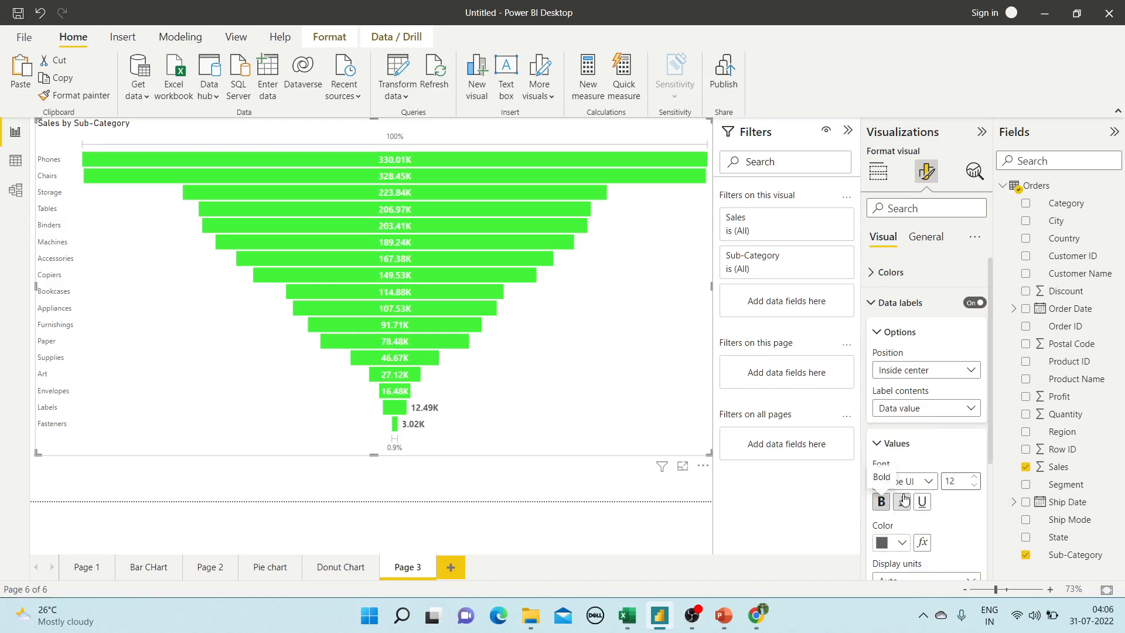
pyautogui.scroll(-3, 904, 499)
pyautogui.click(902, 447)
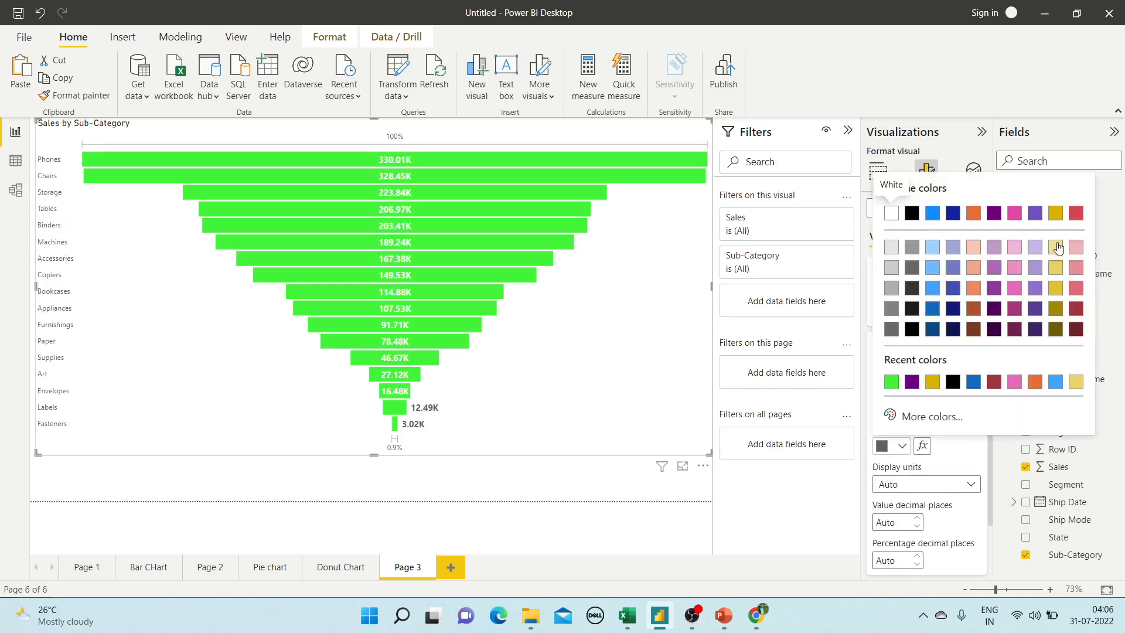
pyautogui.click(1056, 213)
# Step: Try Millions as the data labels' display units and settle on Thousands
pyautogui.scroll(-1, 970, 409)
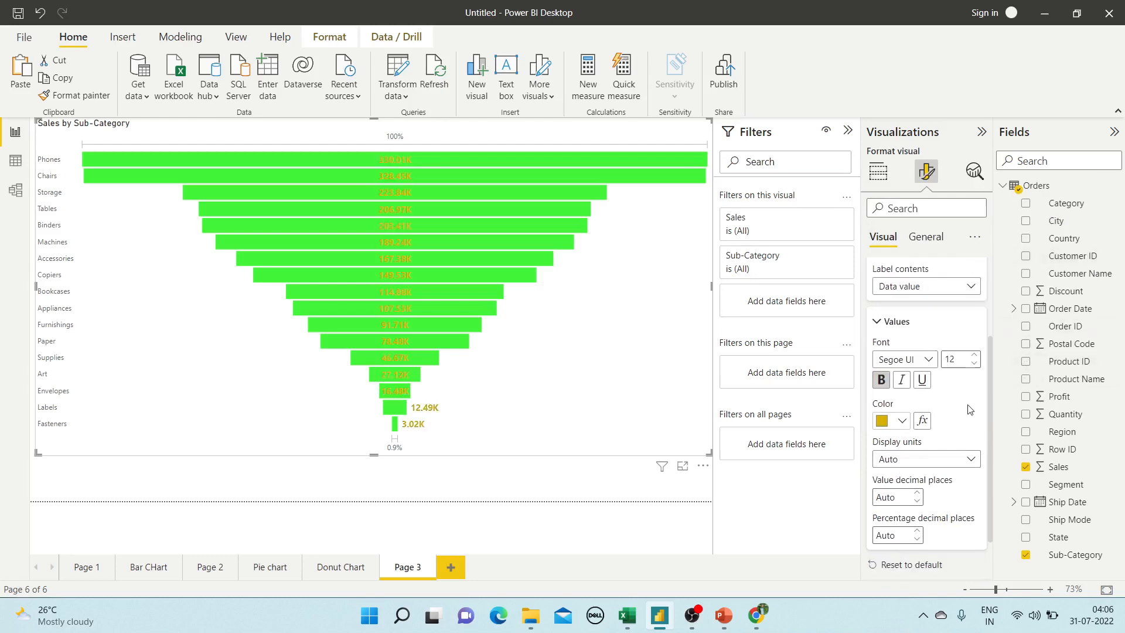
pyautogui.scroll(-1, 970, 409)
pyautogui.click(912, 441)
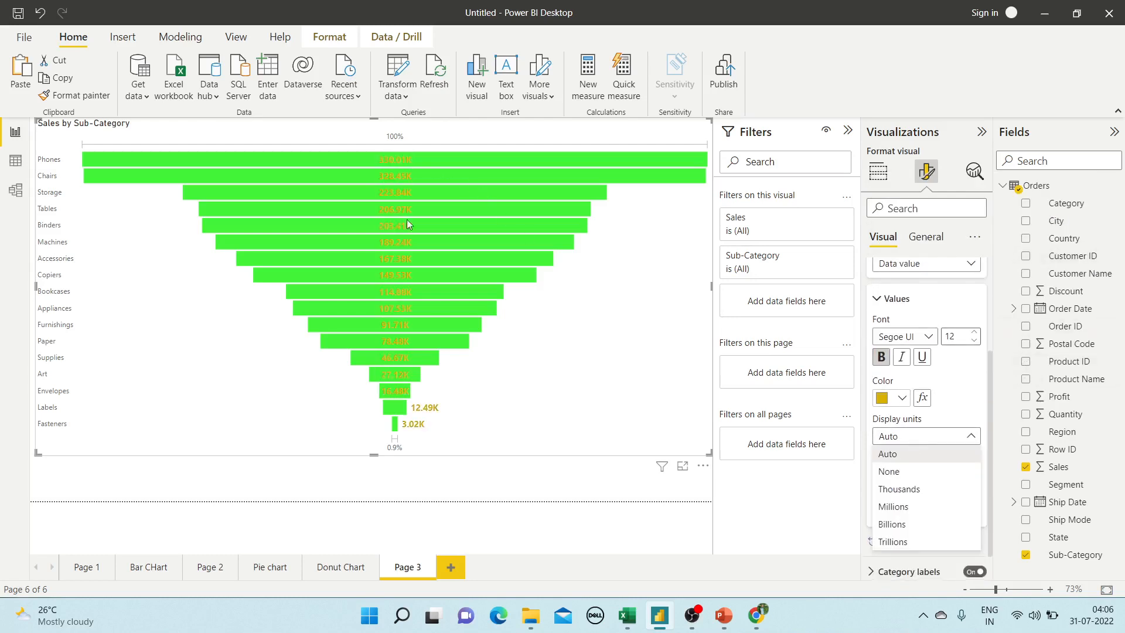
pyautogui.click(908, 509)
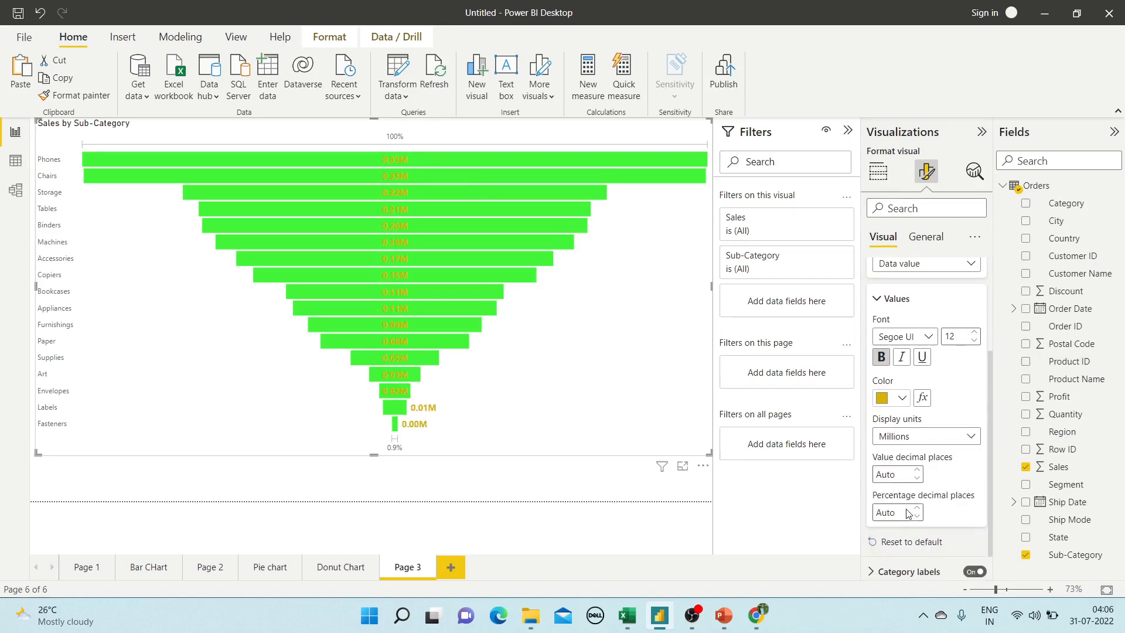
pyautogui.click(910, 441)
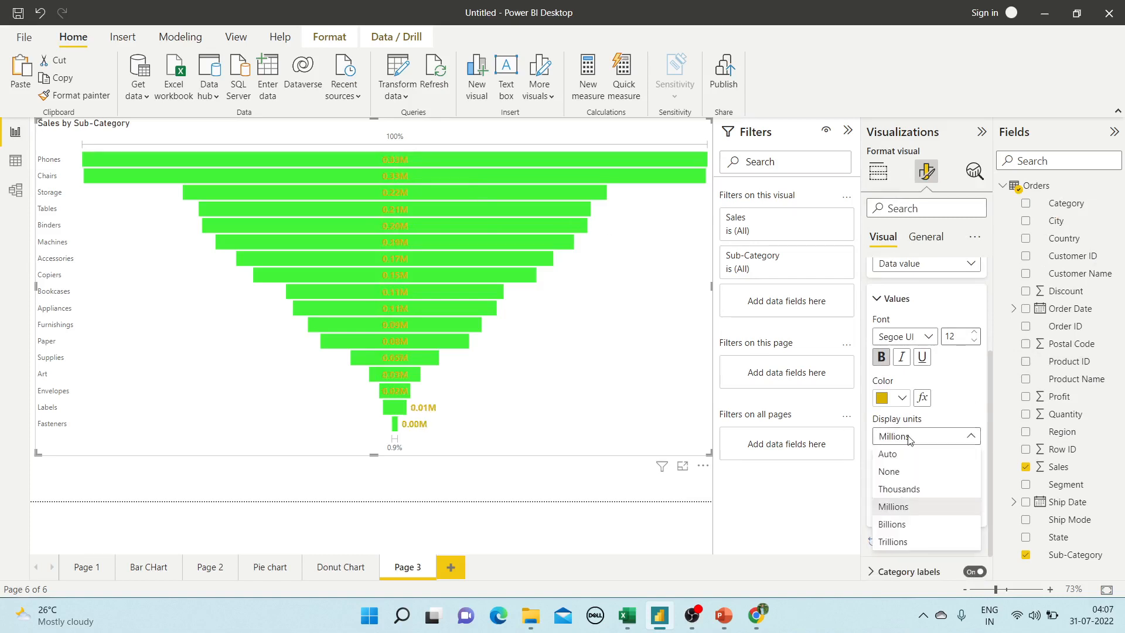
pyautogui.click(897, 490)
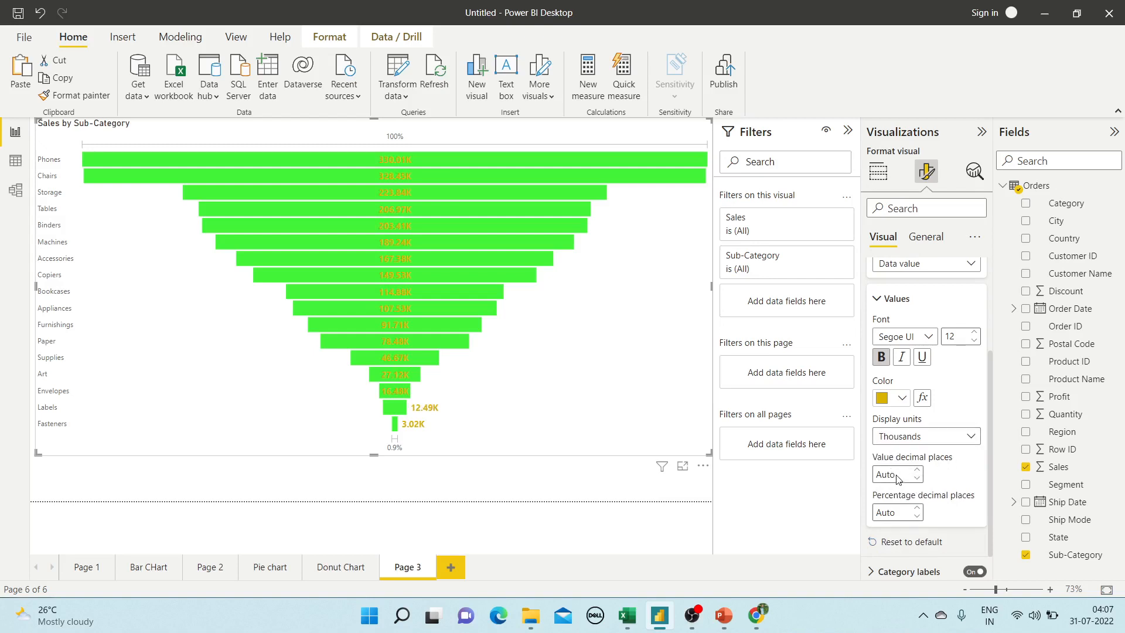
# Step: Set both the value and percentage decimal places of the data labels to 2
pyautogui.click(917, 479)
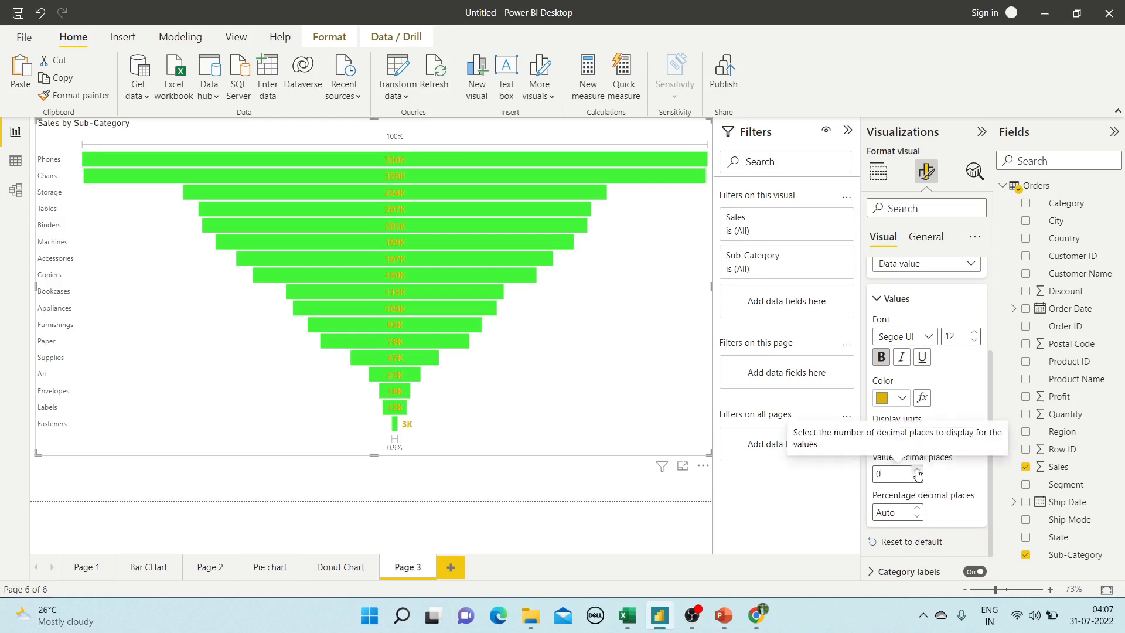
pyautogui.click(917, 471)
pyautogui.click(917, 471)
pyautogui.click(917, 471)
pyautogui.click(918, 481)
pyautogui.click(918, 516)
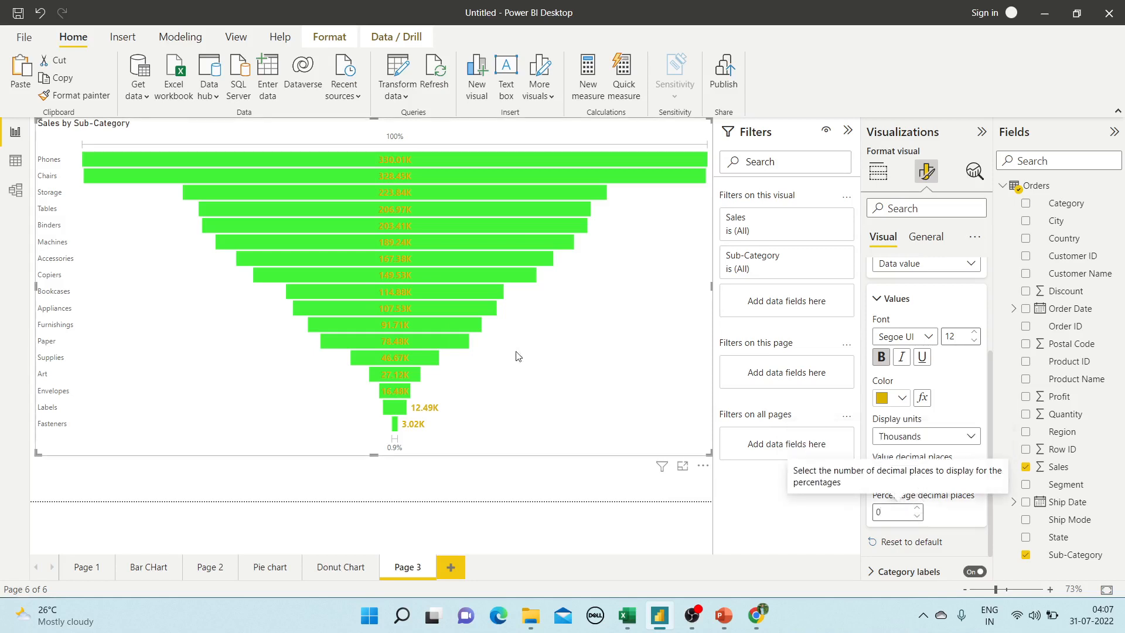
pyautogui.moveTo(457, 344)
pyautogui.scroll(-1, 926, 457)
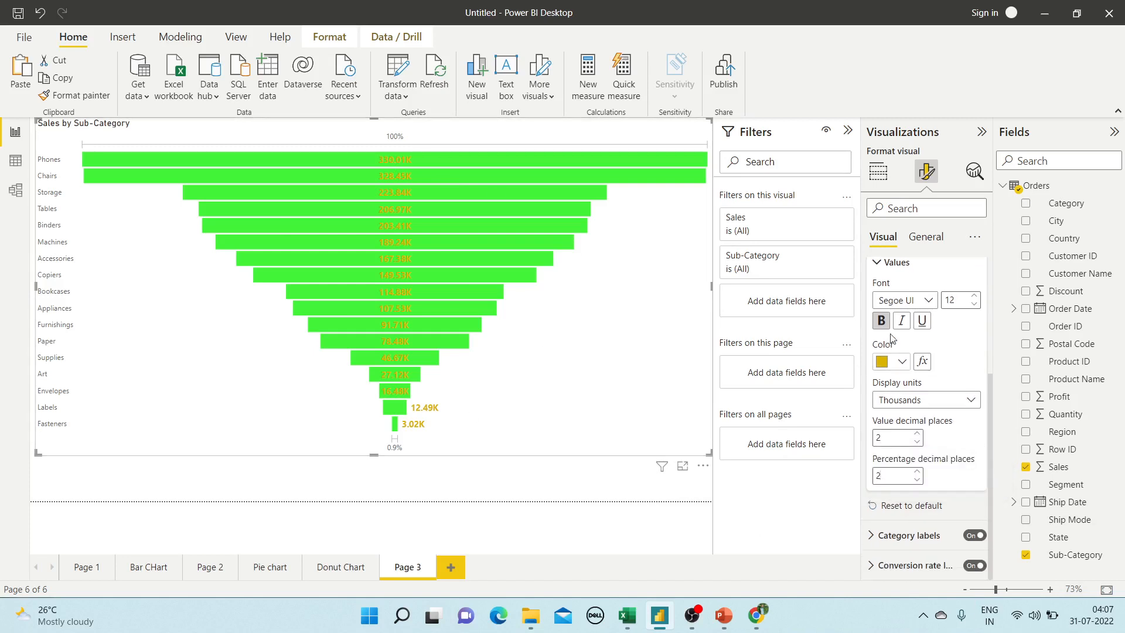
pyautogui.scroll(3, 892, 339)
pyautogui.click(886, 304)
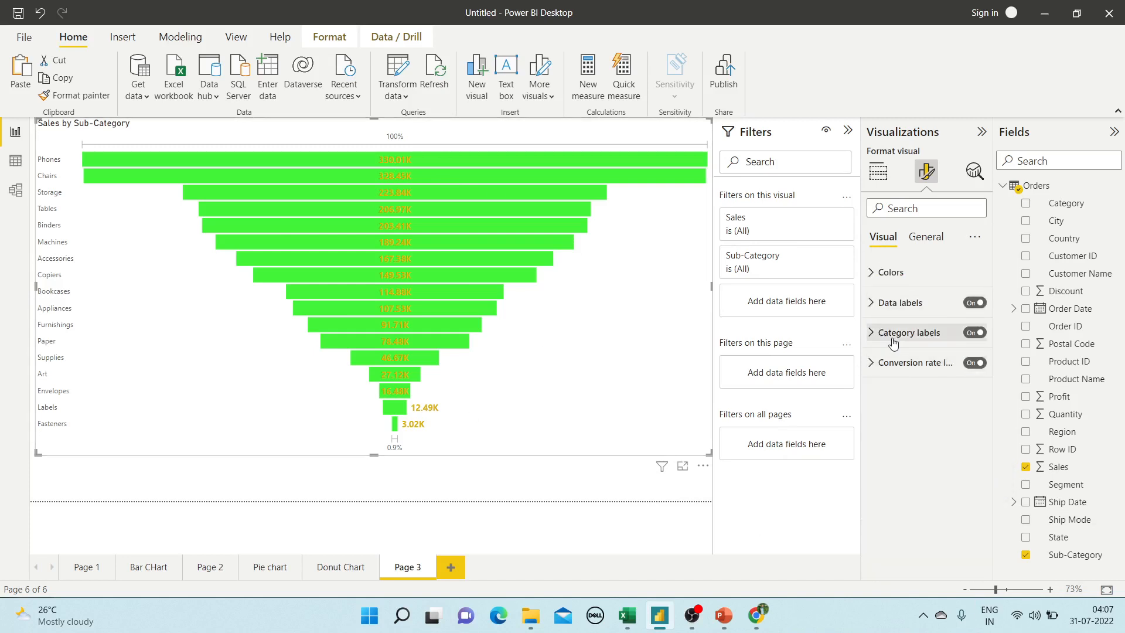
# Step: Format the funnel chart's category labels in bold red at font size 12
pyautogui.click(893, 339)
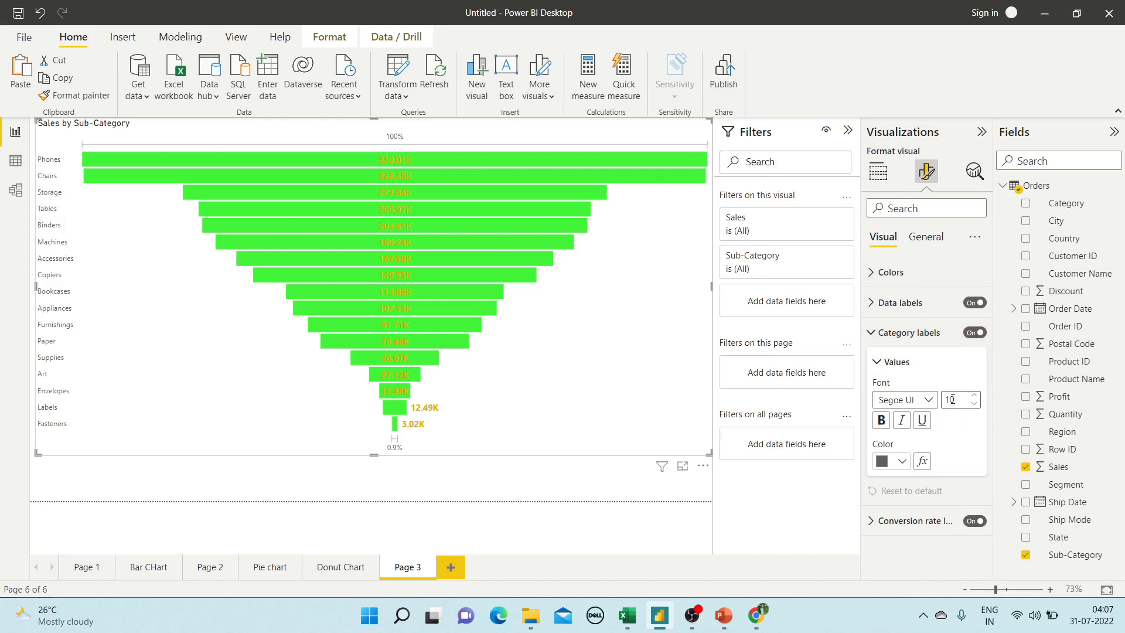
pyautogui.click(975, 396)
pyautogui.click(975, 396)
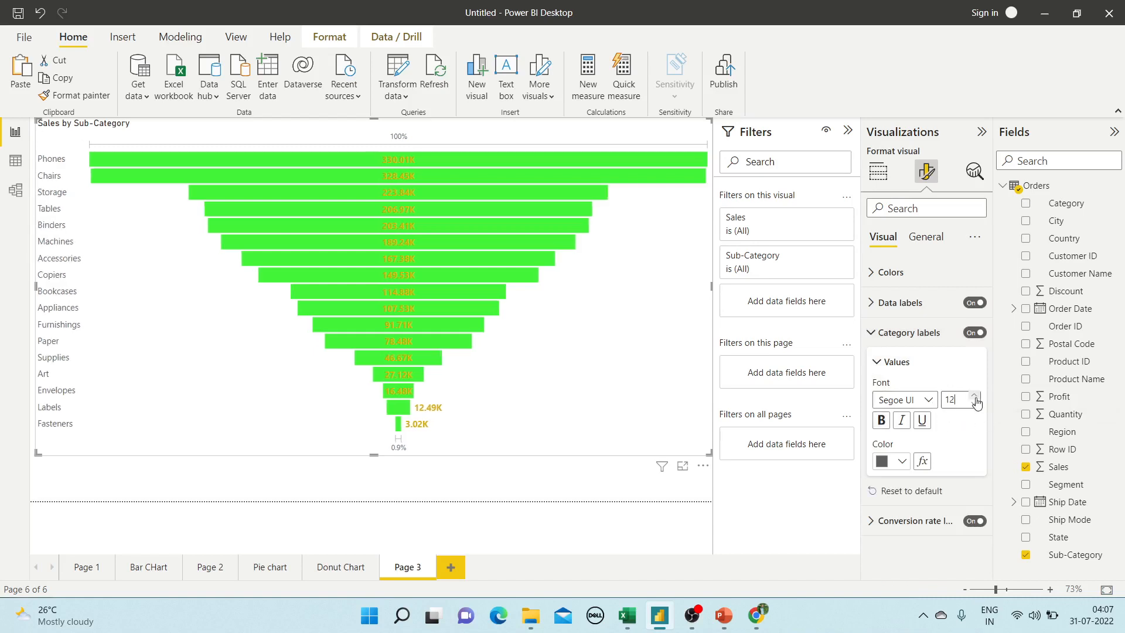
pyautogui.click(881, 421)
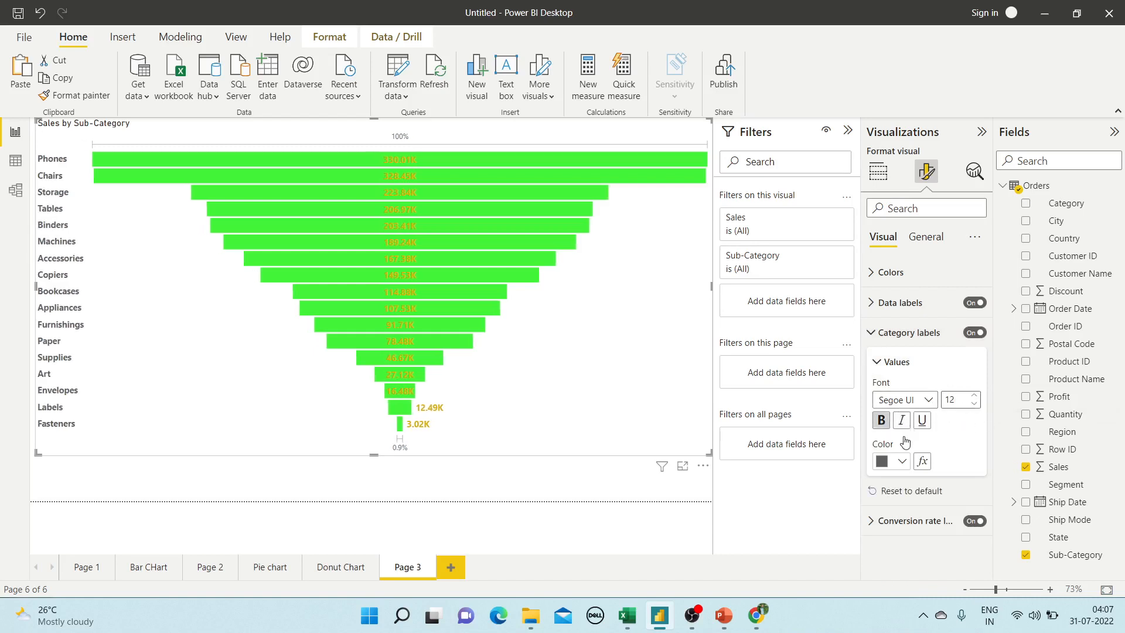
pyautogui.click(896, 461)
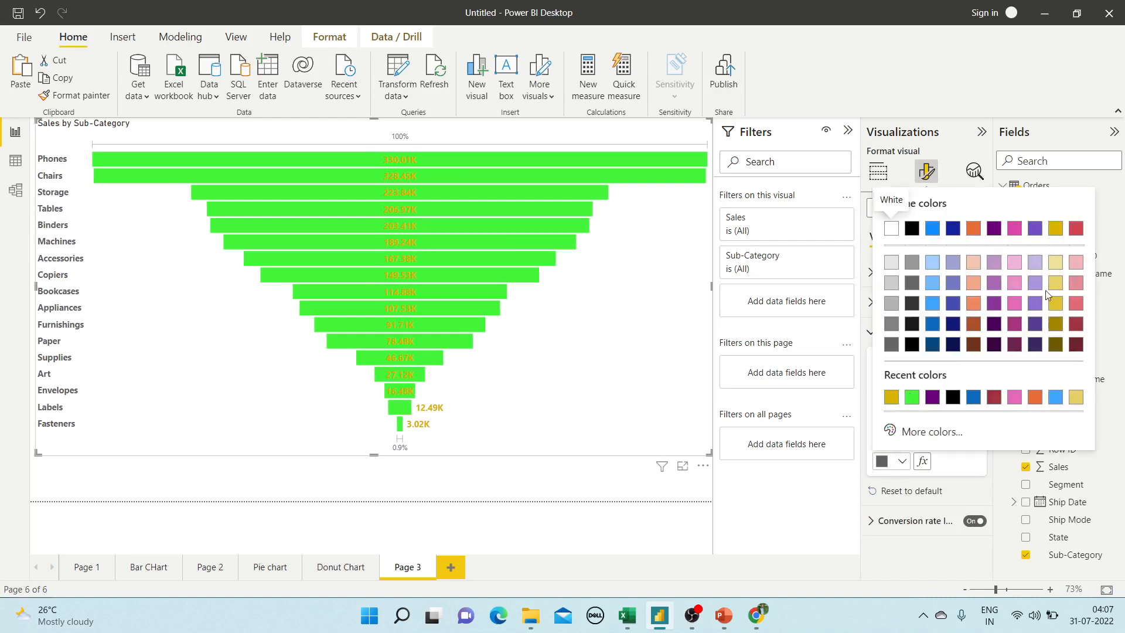
pyautogui.click(1077, 230)
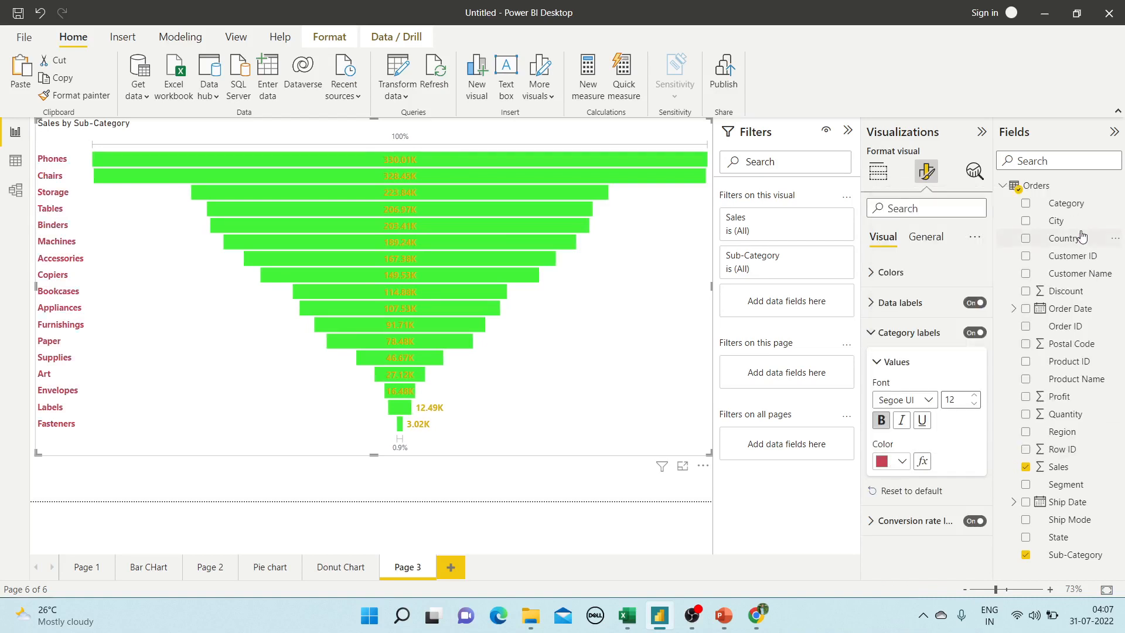
# Step: Turn the funnel chart's conversion rate labels off and on again
pyautogui.click(875, 340)
pyautogui.click(971, 366)
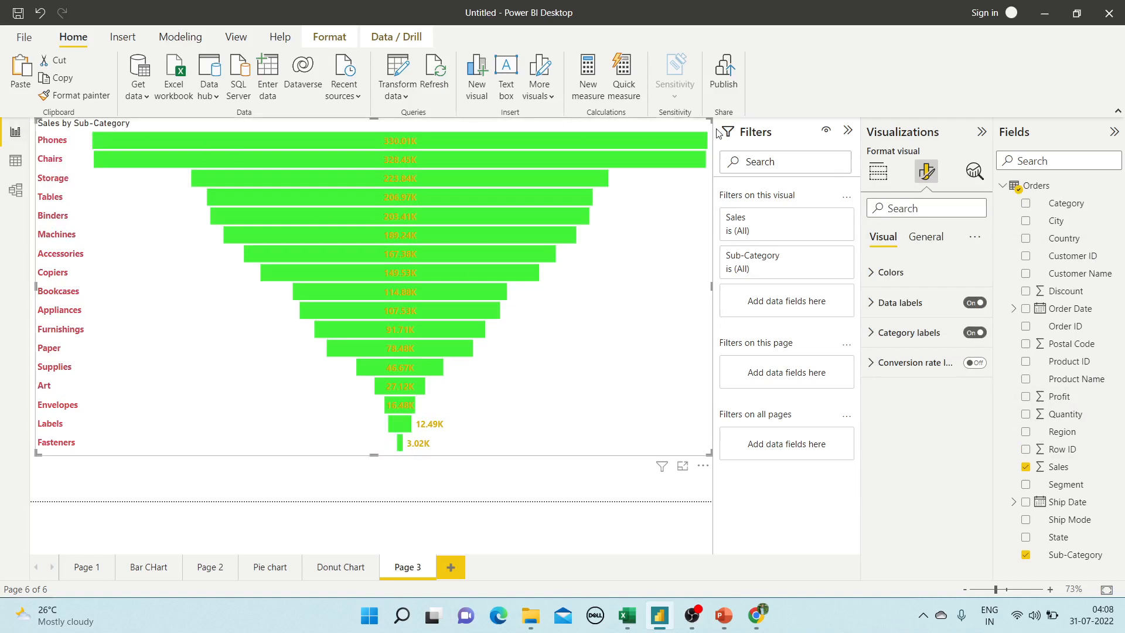
pyautogui.click(975, 363)
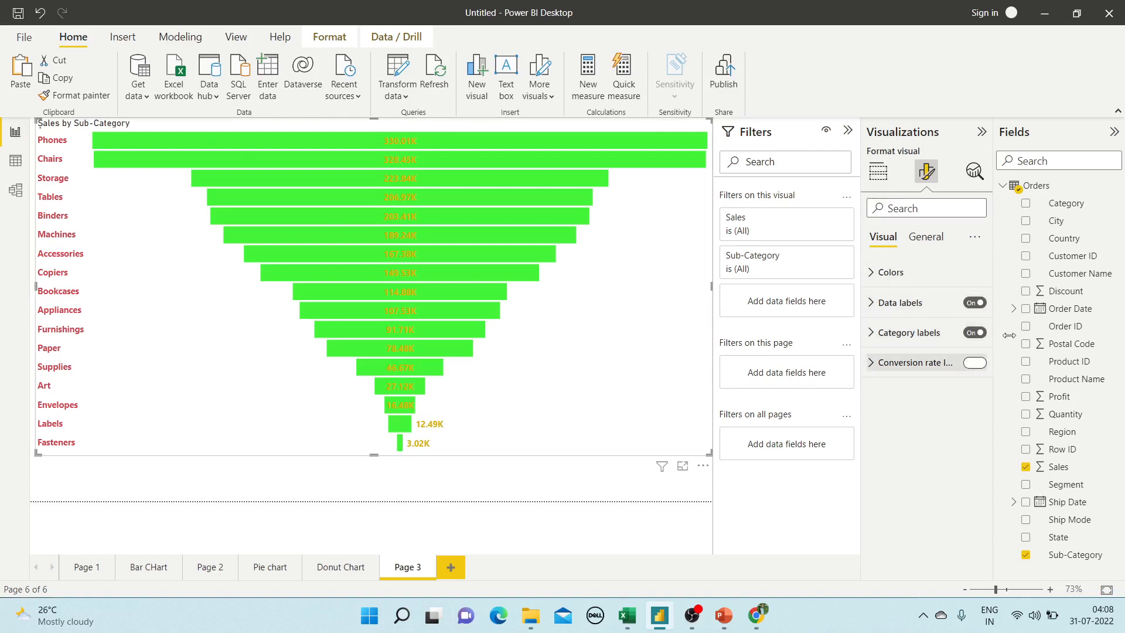
# Step: Center the funnel chart's title and format it in bold gold at font size 18
pyautogui.click(930, 237)
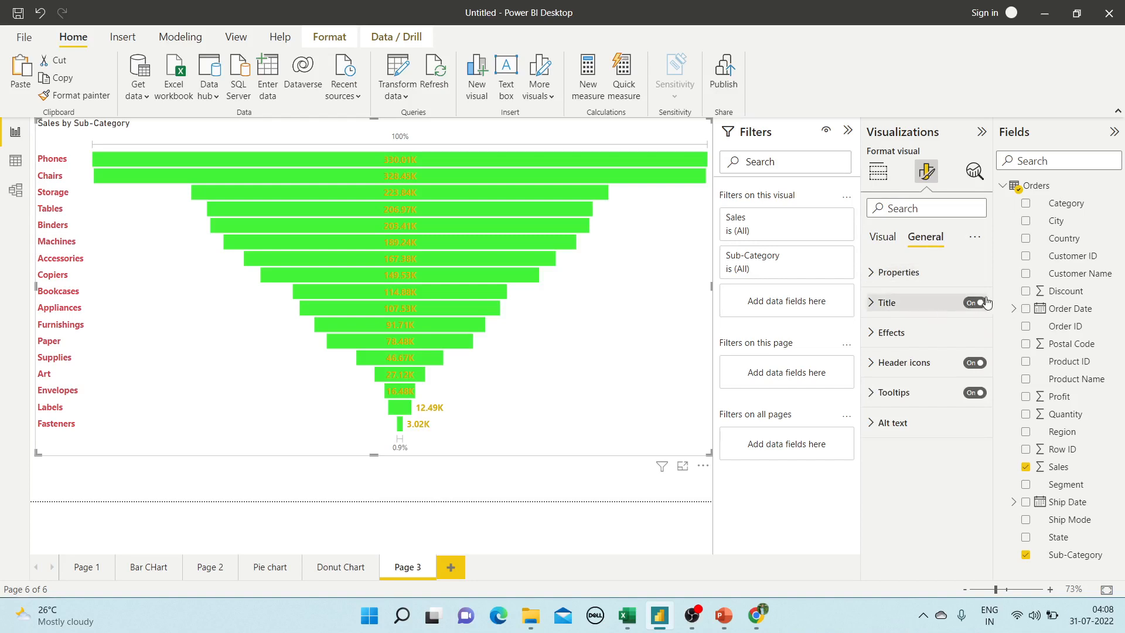
pyautogui.click(902, 302)
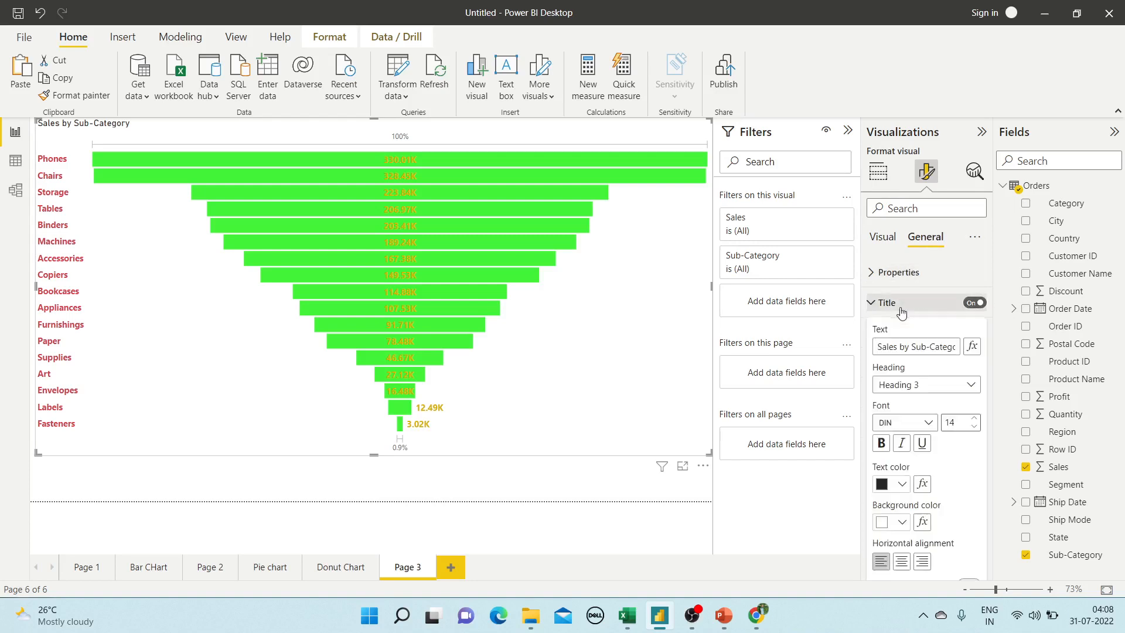
pyautogui.click(902, 561)
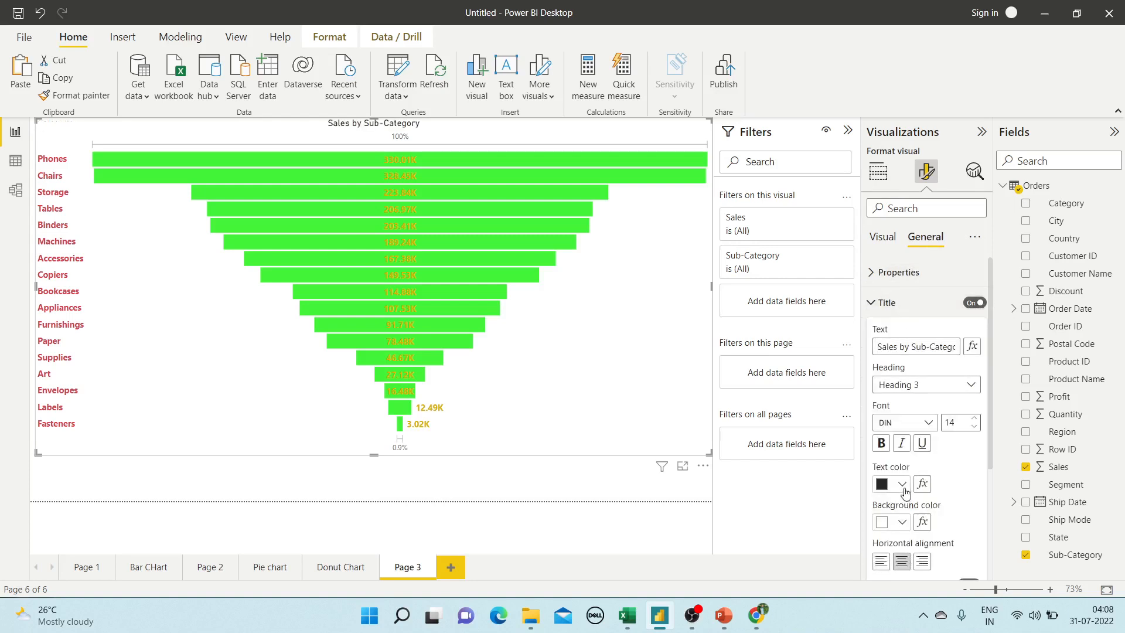
pyautogui.click(903, 484)
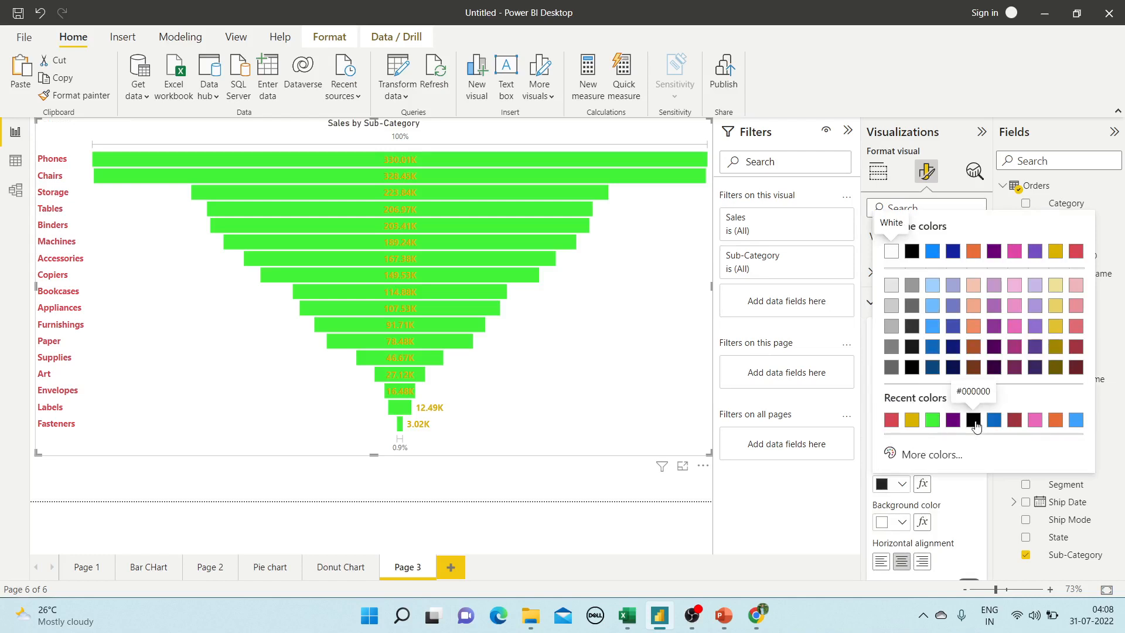
pyautogui.click(912, 419)
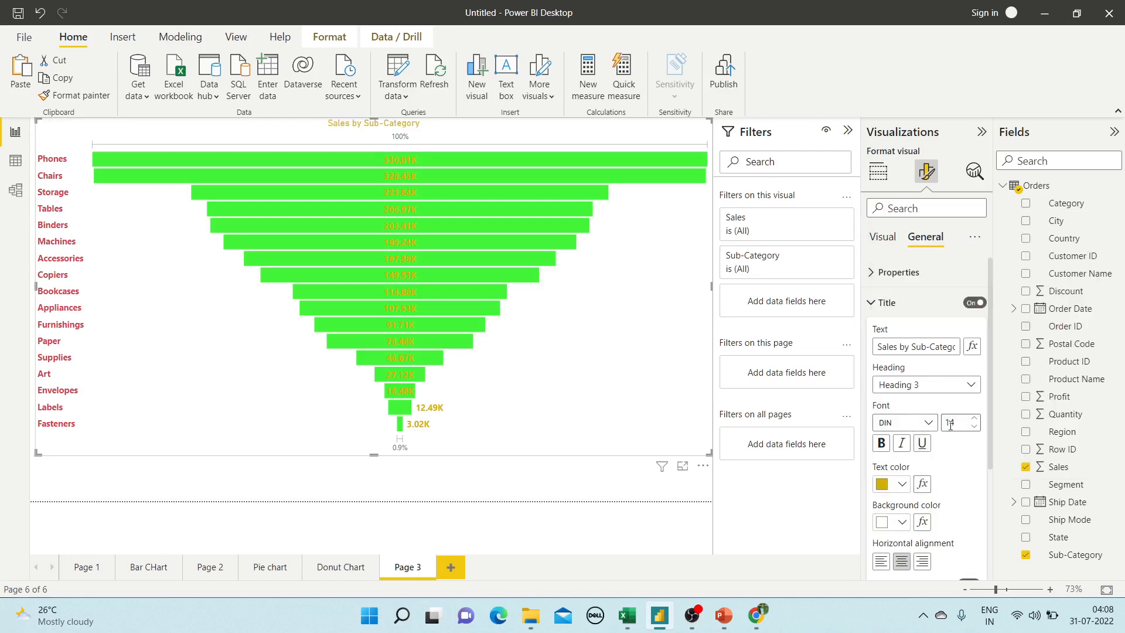
pyautogui.click(974, 418)
pyautogui.click(974, 419)
pyautogui.click(974, 418)
pyautogui.click(974, 419)
pyautogui.click(881, 444)
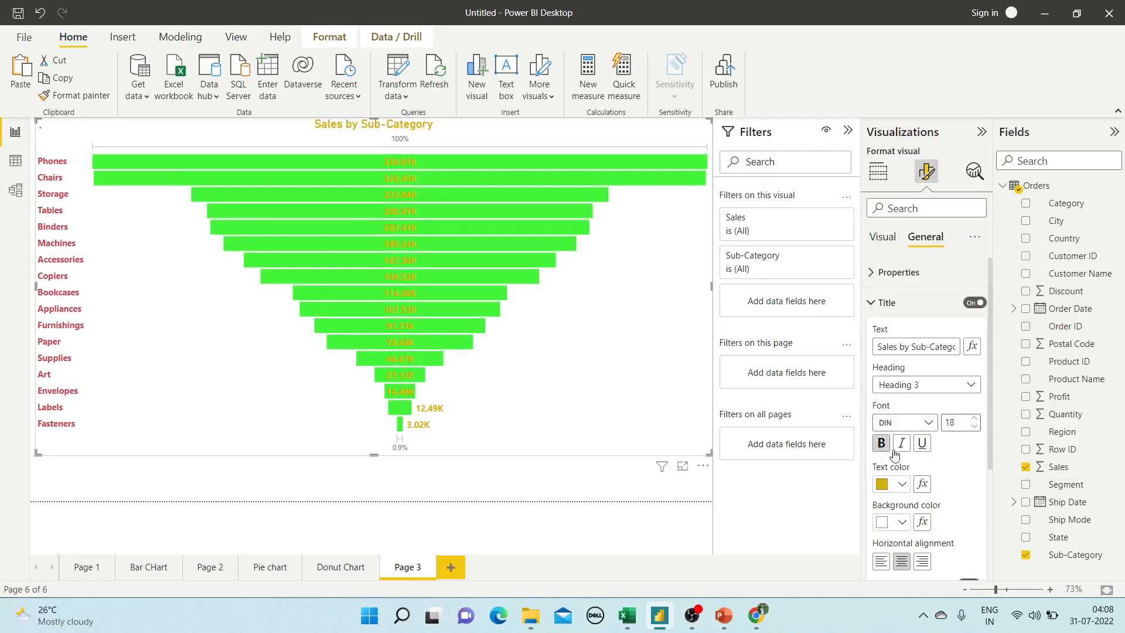
# Step: Set both the funnel chart's title background and its overall visual background to black
pyautogui.click(902, 521)
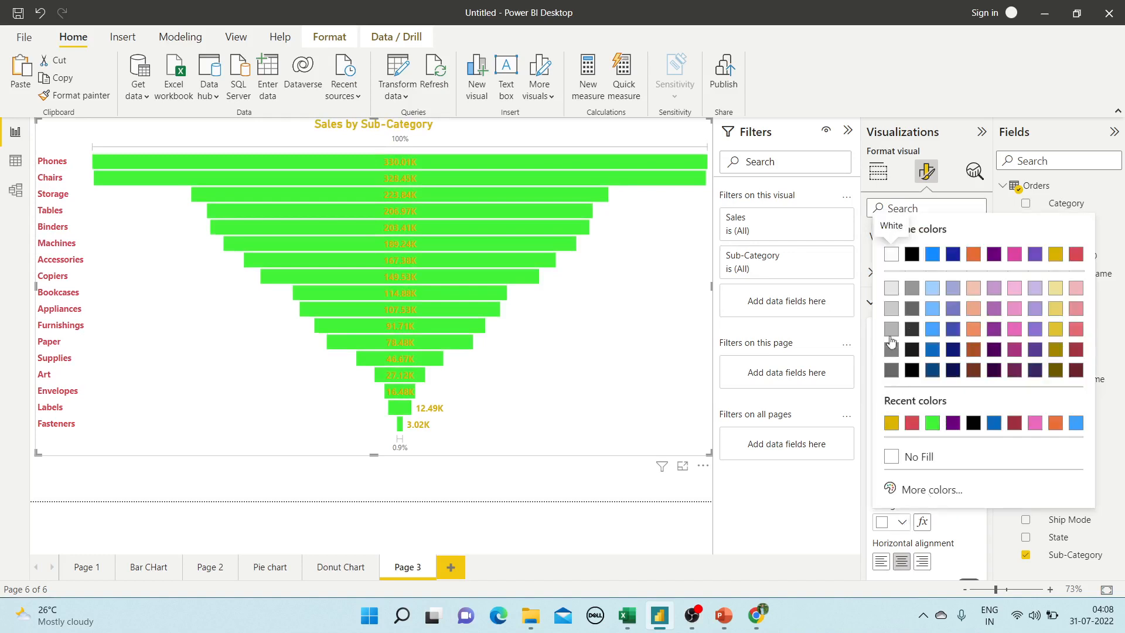
pyautogui.click(912, 254)
pyautogui.scroll(-2, 920, 455)
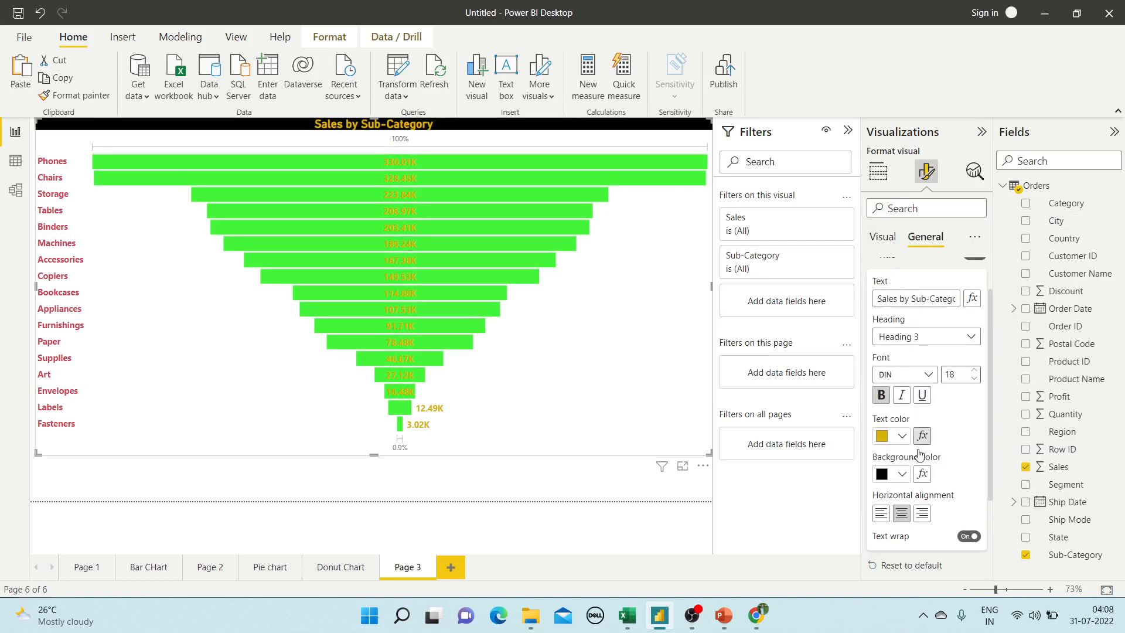
pyautogui.scroll(-2, 920, 457)
pyautogui.click(888, 474)
pyautogui.scroll(-1, 914, 487)
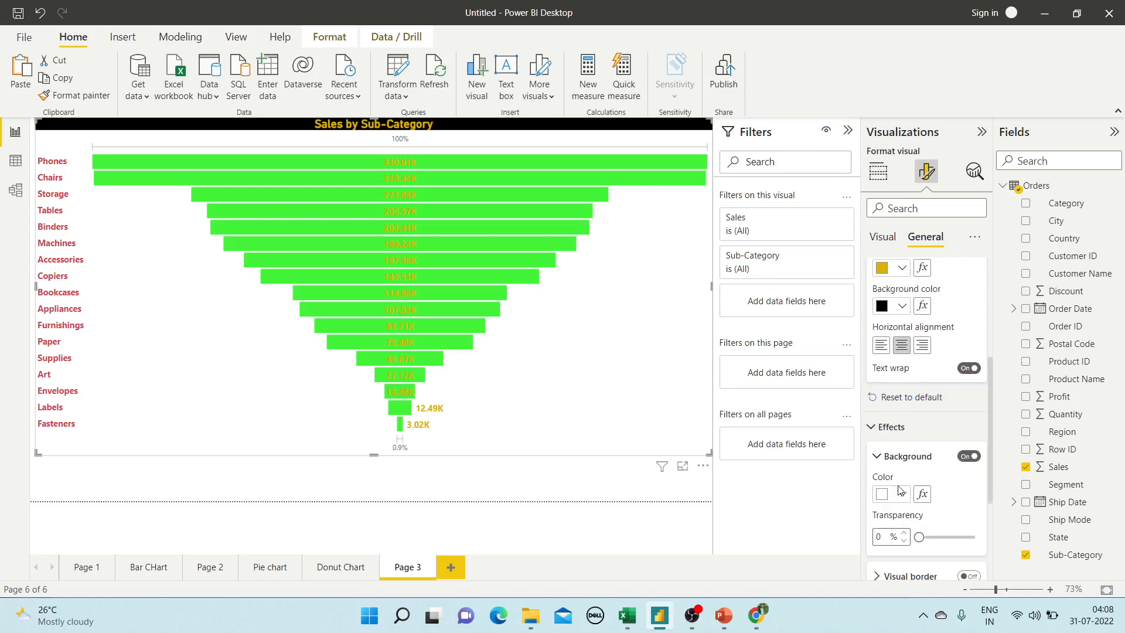
pyautogui.click(901, 494)
pyautogui.click(912, 267)
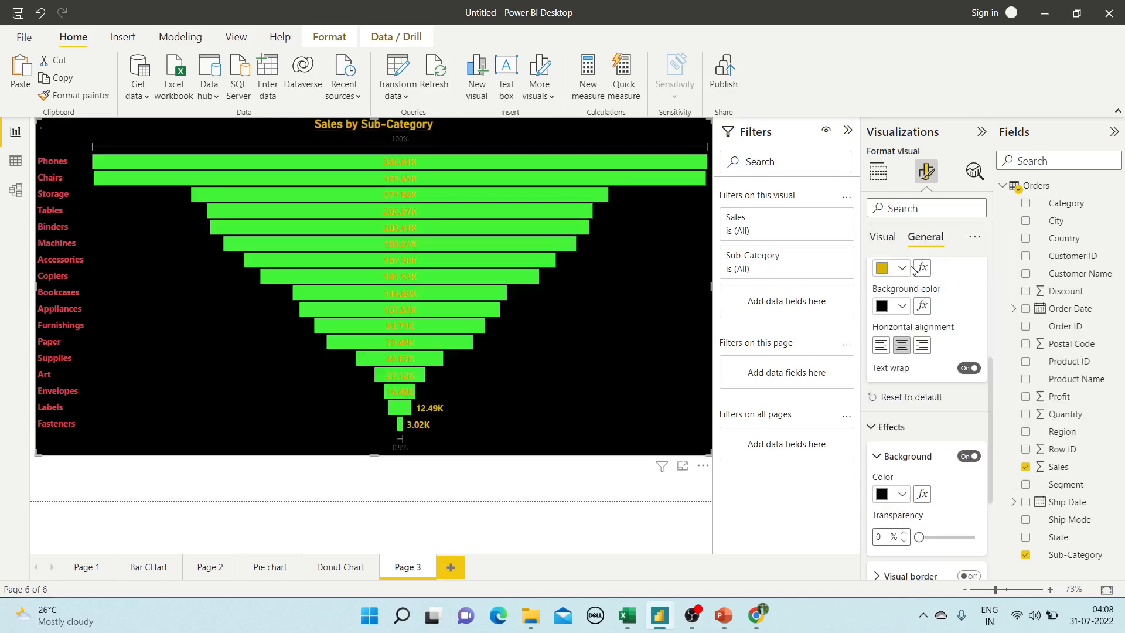
# Step: Turn on the funnel chart's visual border and round its corners to 30 px
pyautogui.scroll(-2, 893, 390)
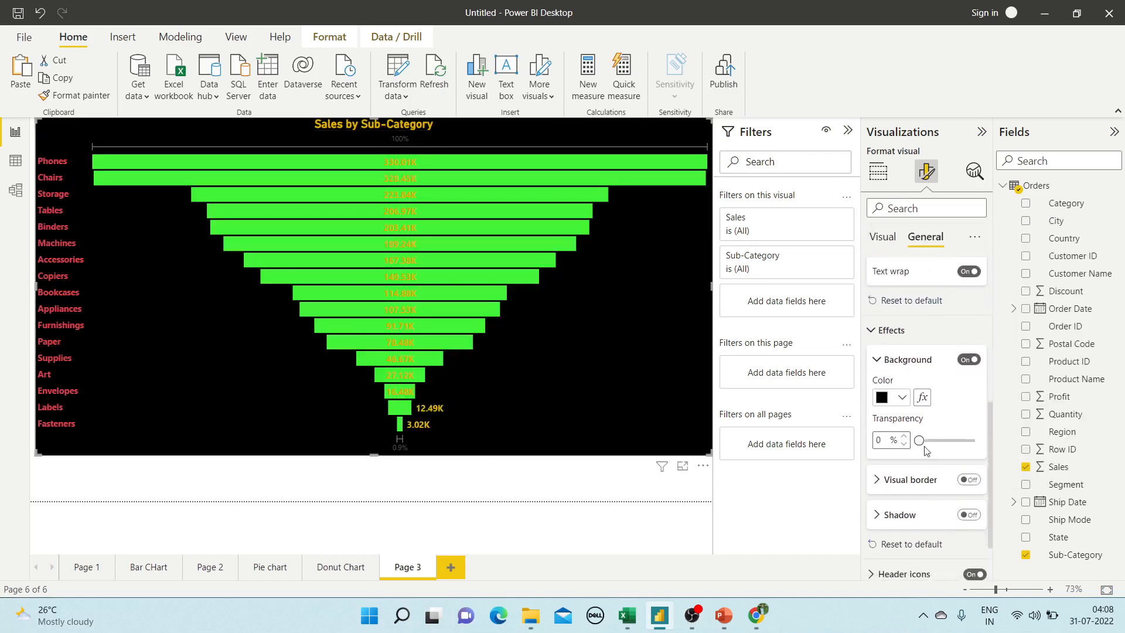
pyautogui.click(969, 480)
pyautogui.click(895, 492)
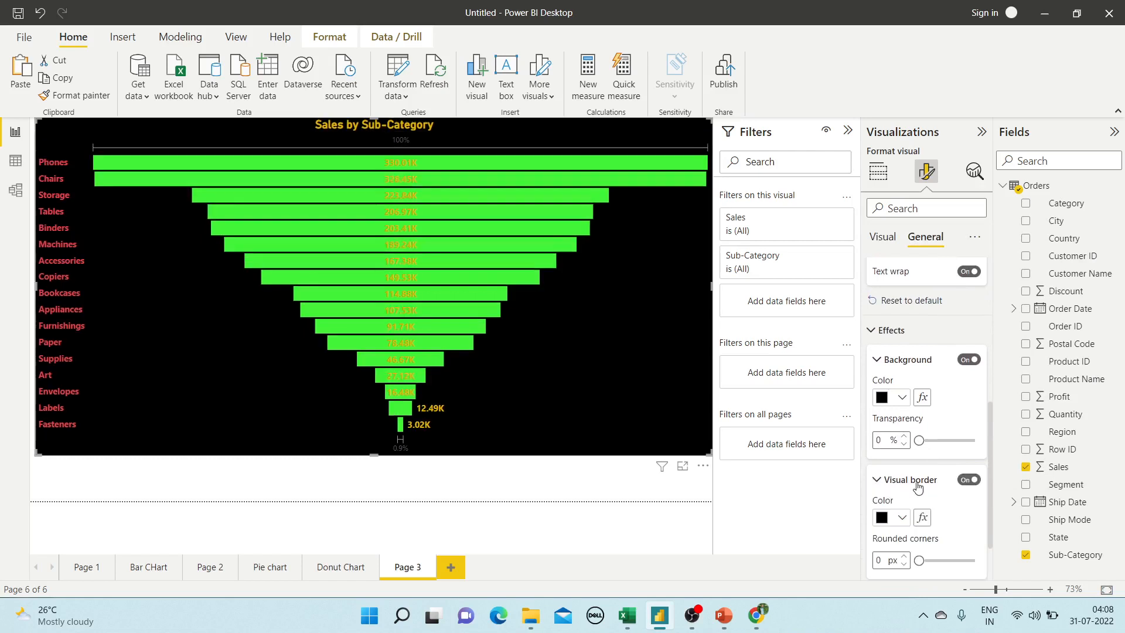
pyautogui.scroll(-3, 920, 484)
pyautogui.moveTo(948, 466); pyautogui.dragTo(974, 464)
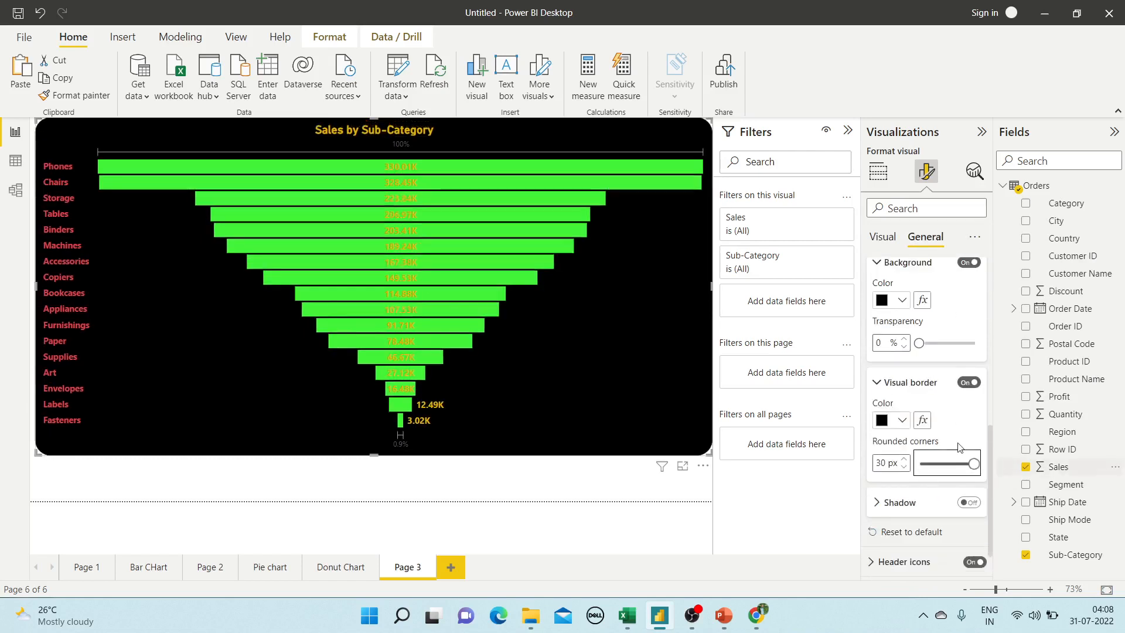
# Step: Turn off the header icons for the funnel chart
pyautogui.scroll(-1, 949, 475)
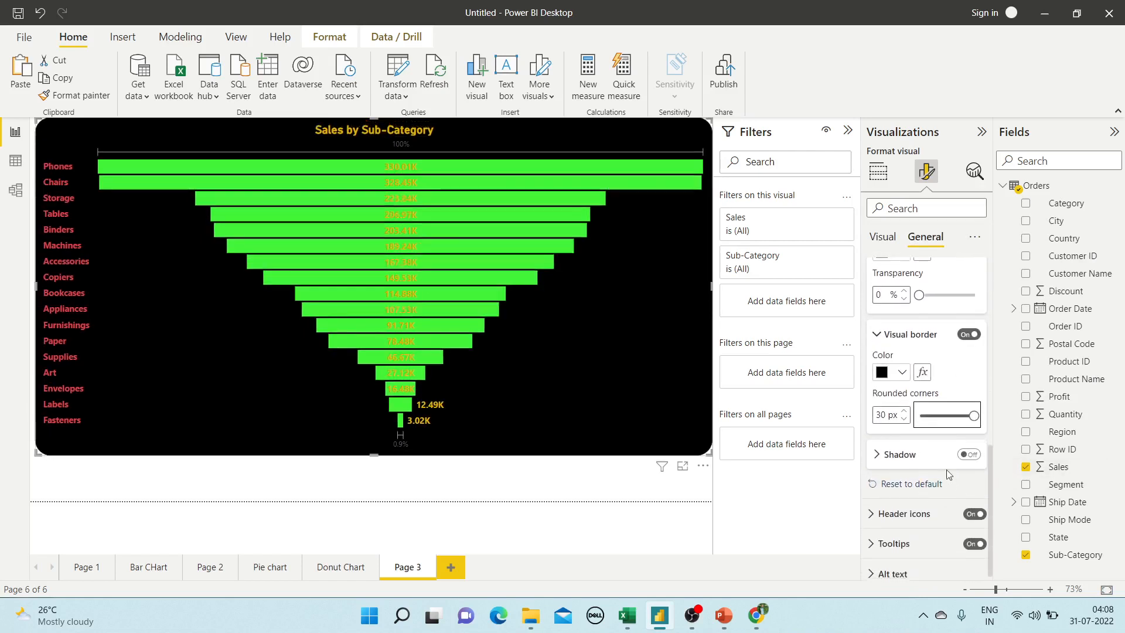
pyautogui.click(894, 519)
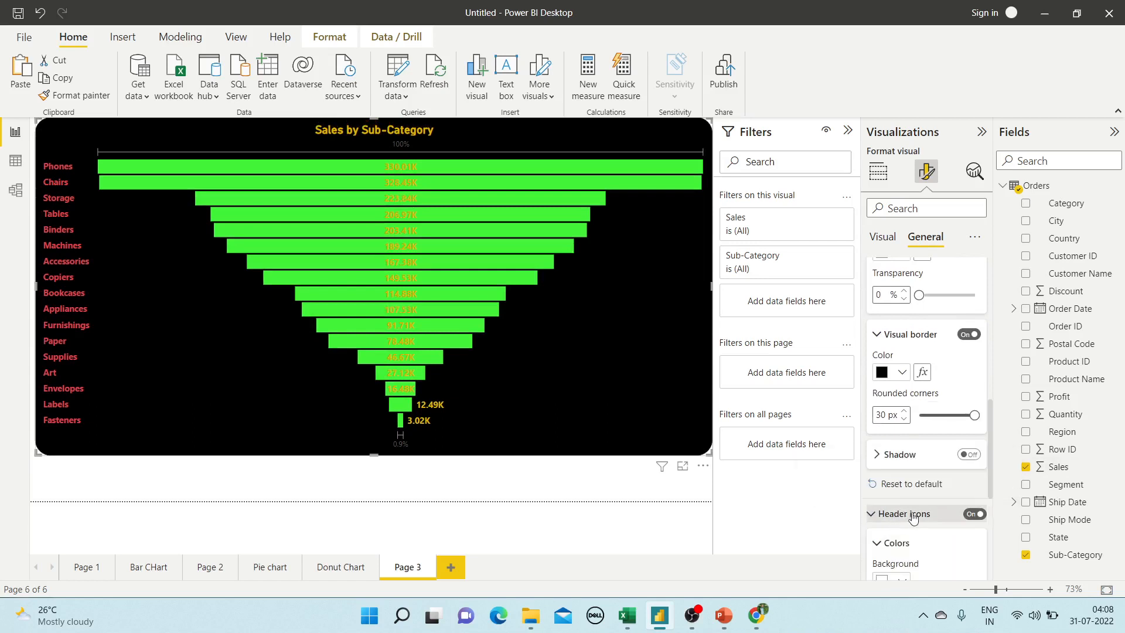
pyautogui.scroll(-2, 914, 515)
pyautogui.scroll(-2, 935, 509)
pyautogui.scroll(2, 935, 509)
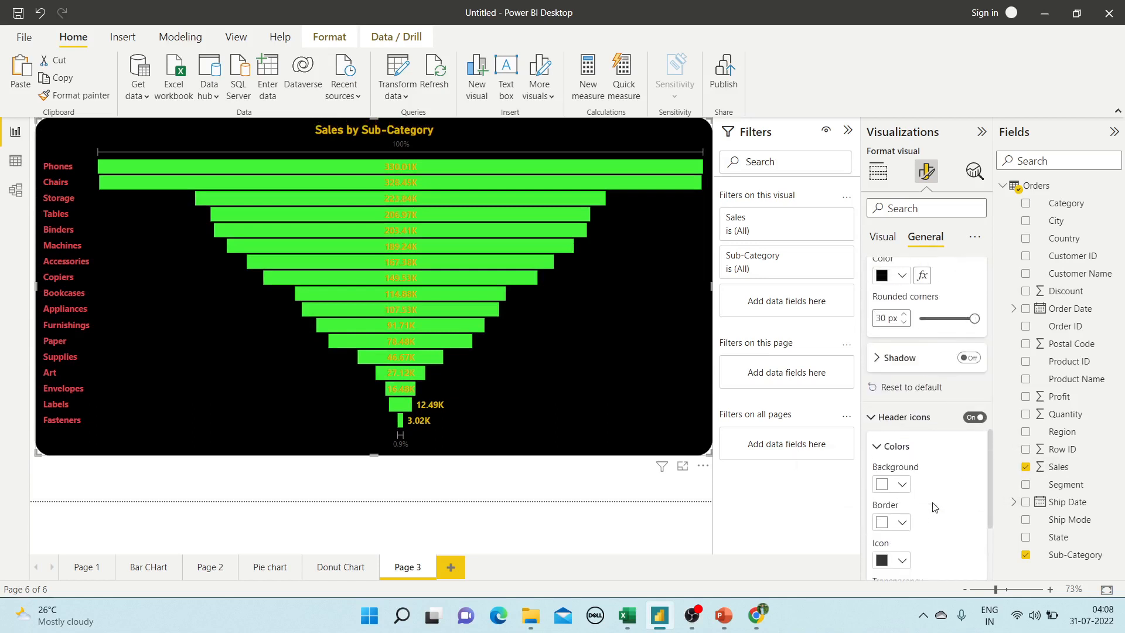
pyautogui.click(974, 417)
pyautogui.click(873, 418)
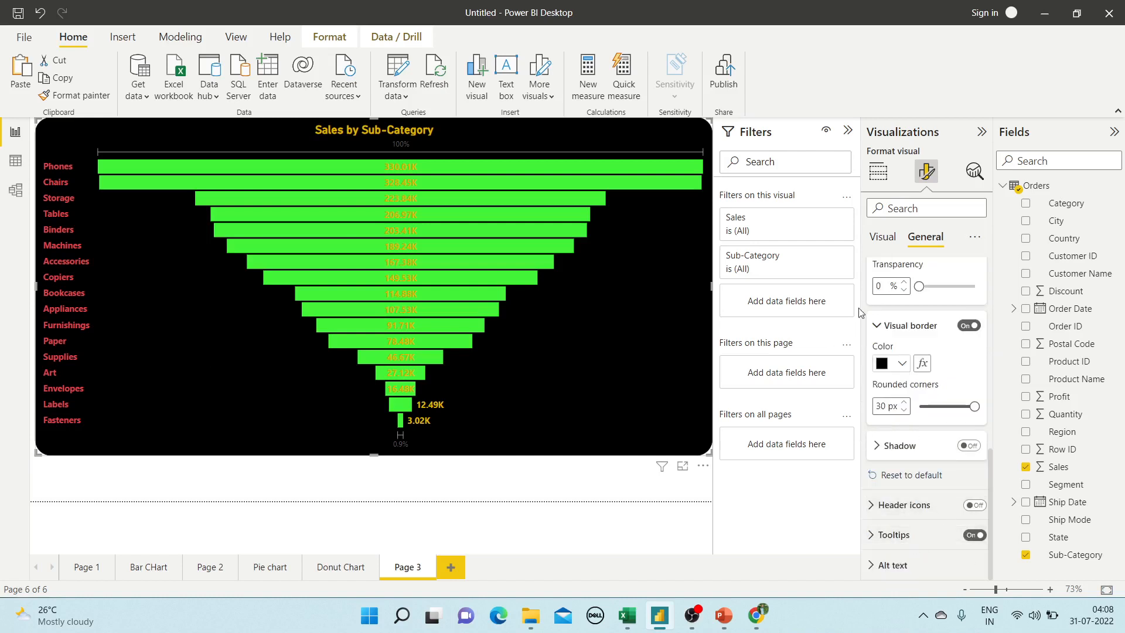
# Step: Make the funnel chart slightly narrower and extend its height down to the page's lower boundary
pyautogui.scroll(6, 918, 528)
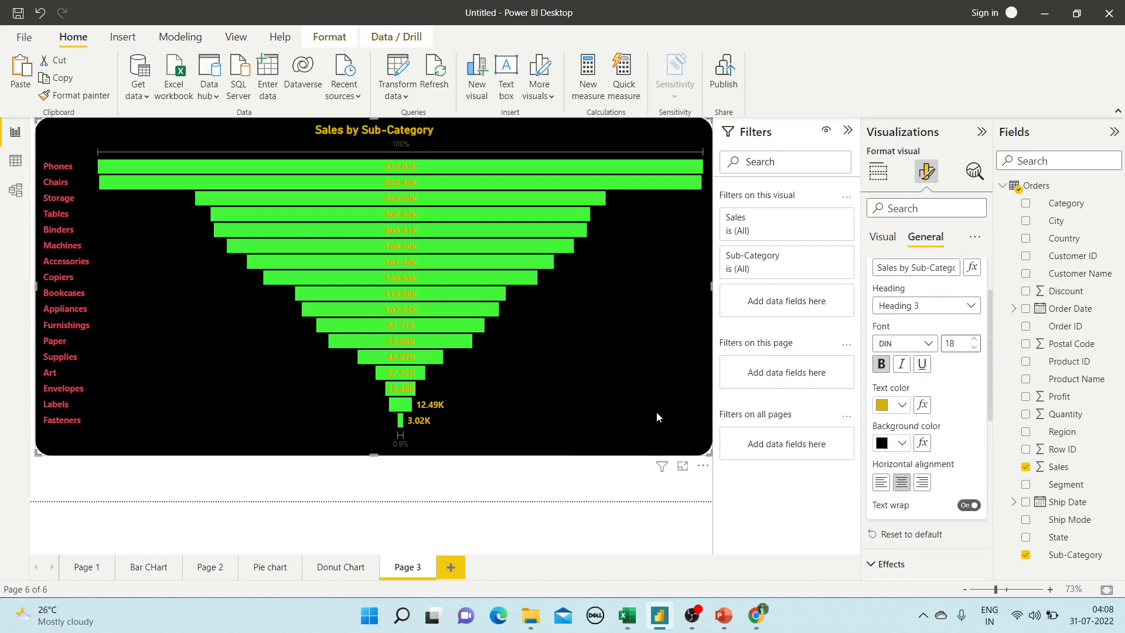
pyautogui.moveTo(708, 456); pyautogui.dragTo(701, 453)
pyautogui.moveTo(370, 448); pyautogui.dragTo(370, 502)
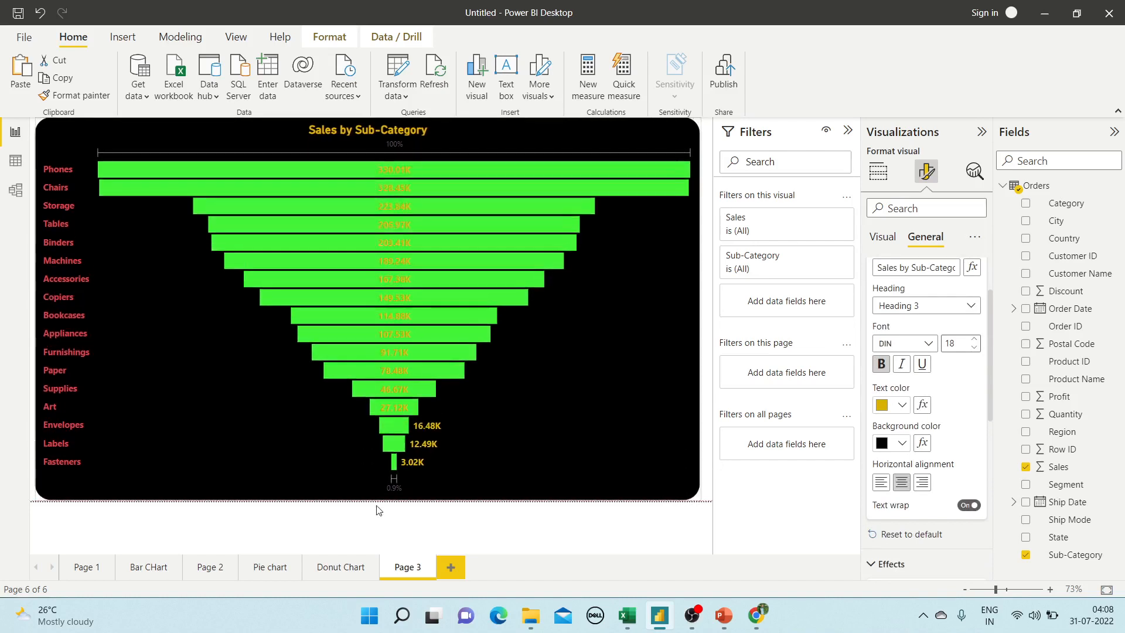
# Step: Rename the report page Page 3 as Funnel Chart
pyautogui.doubleClick(414, 564)
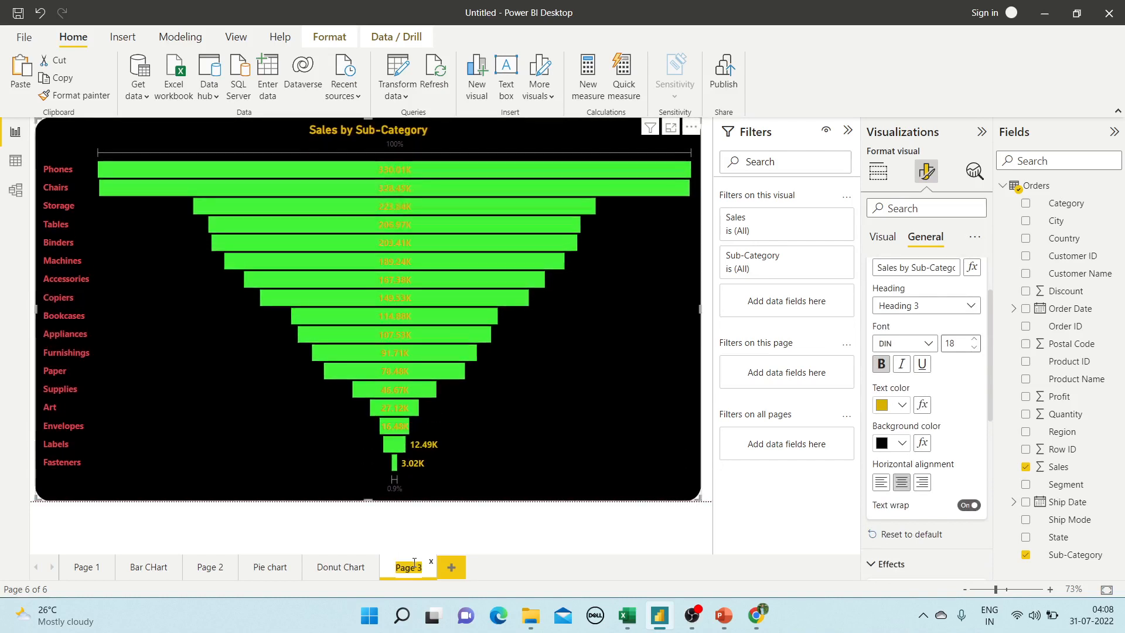
pyautogui.press('BackSpace')
pyautogui.write('Funnel')
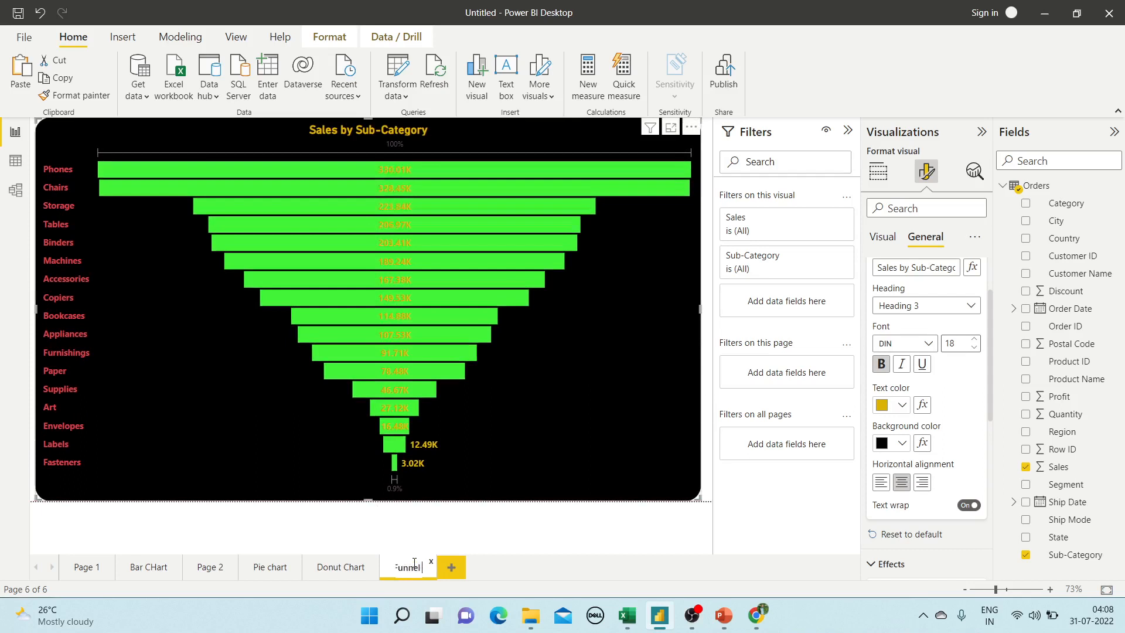
pyautogui.write(' Chart')
pyautogui.press('Return')
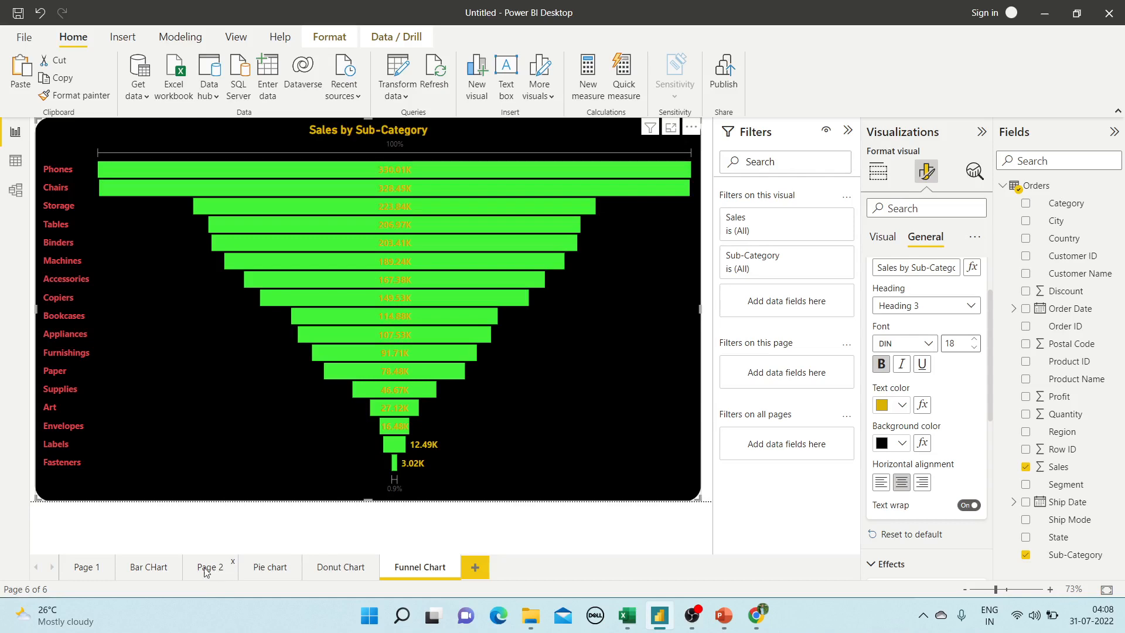
# Step: Delete the report page Page 1 containing the Sales by Region column chart
pyautogui.click(101, 568)
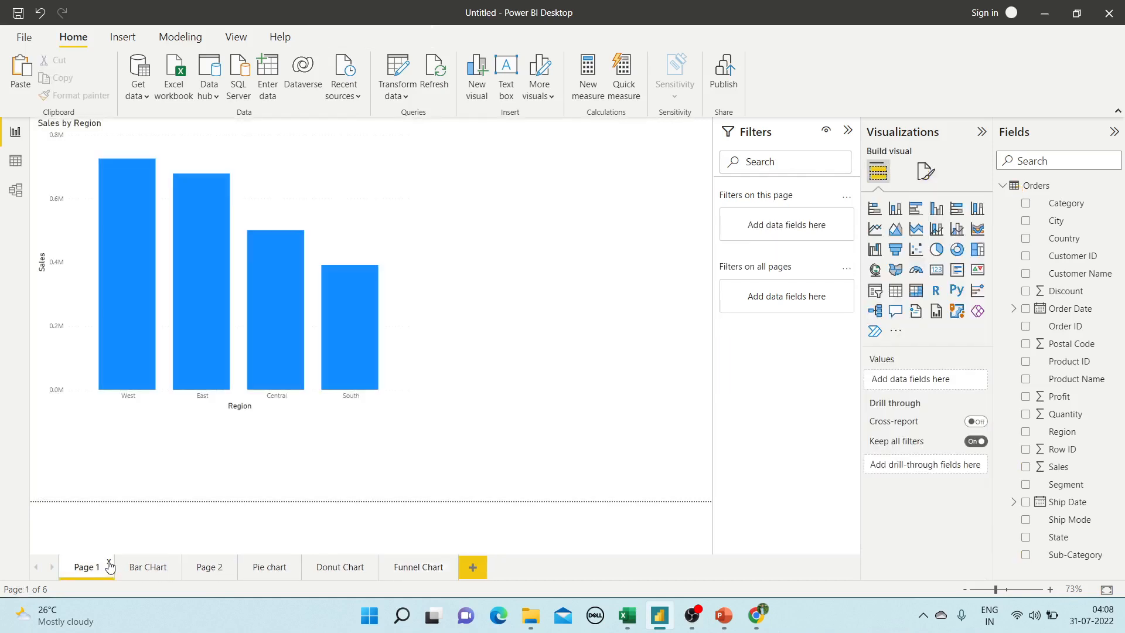
pyautogui.click(109, 563)
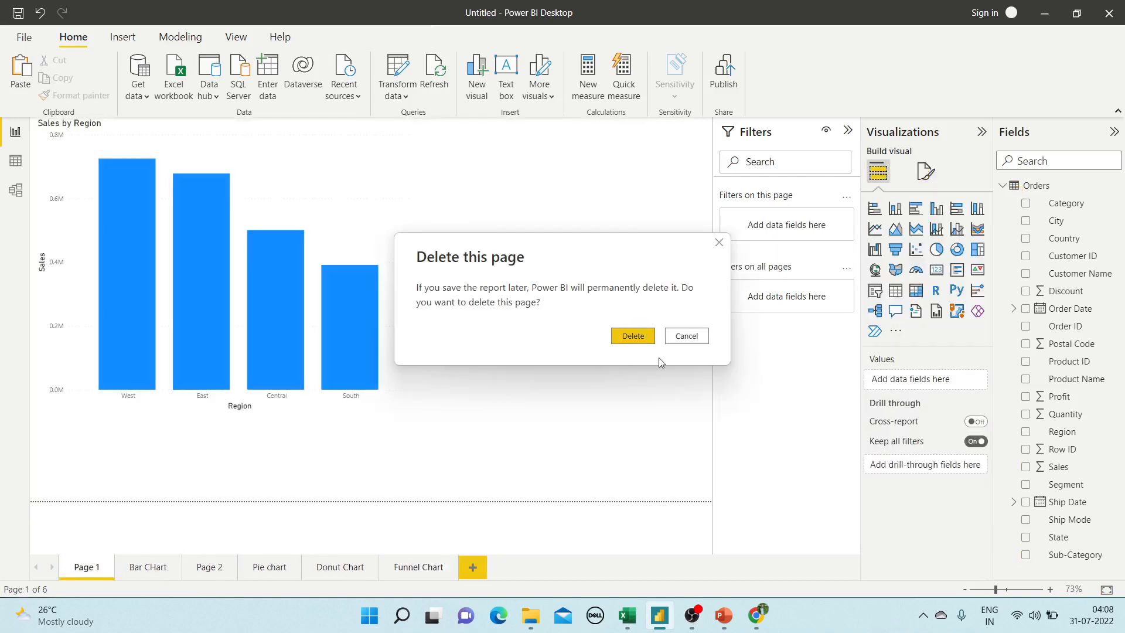
pyautogui.click(633, 335)
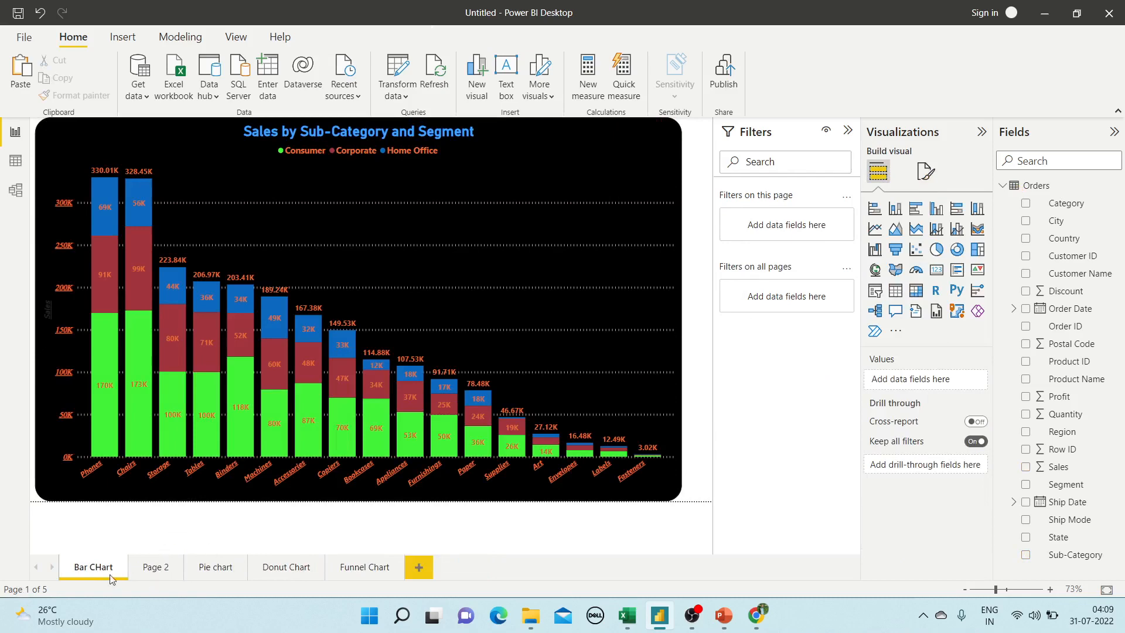
# Step: Review the report pages Page 2, Pie chart, Donut Chart and Funnel Chart in turn
pyautogui.click(154, 569)
pyautogui.click(220, 568)
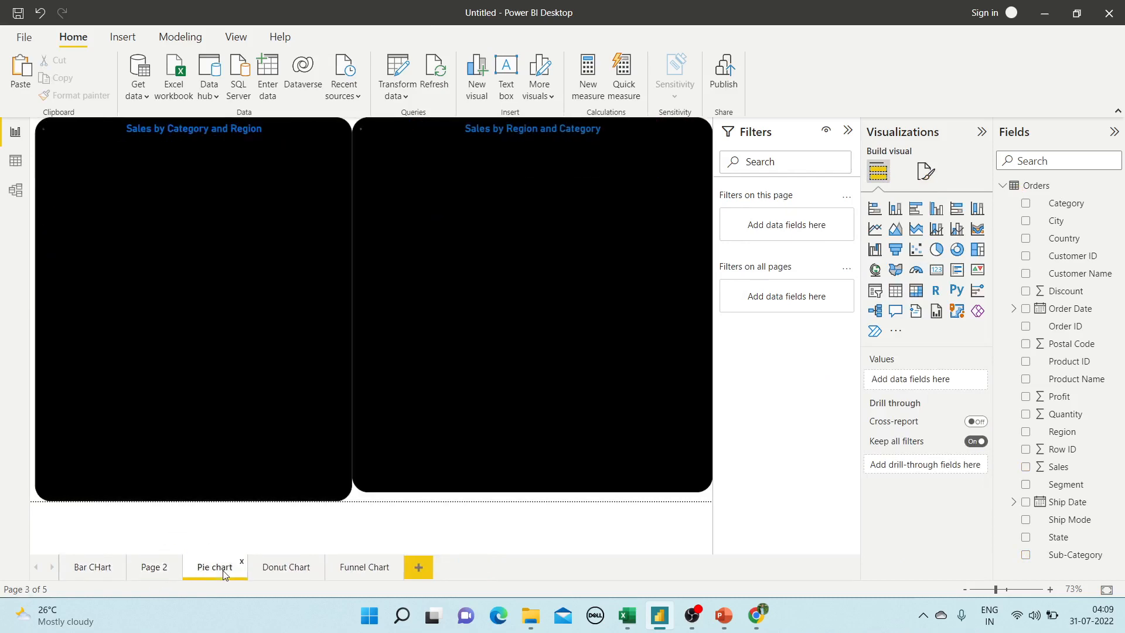
pyautogui.click(295, 571)
pyautogui.click(363, 569)
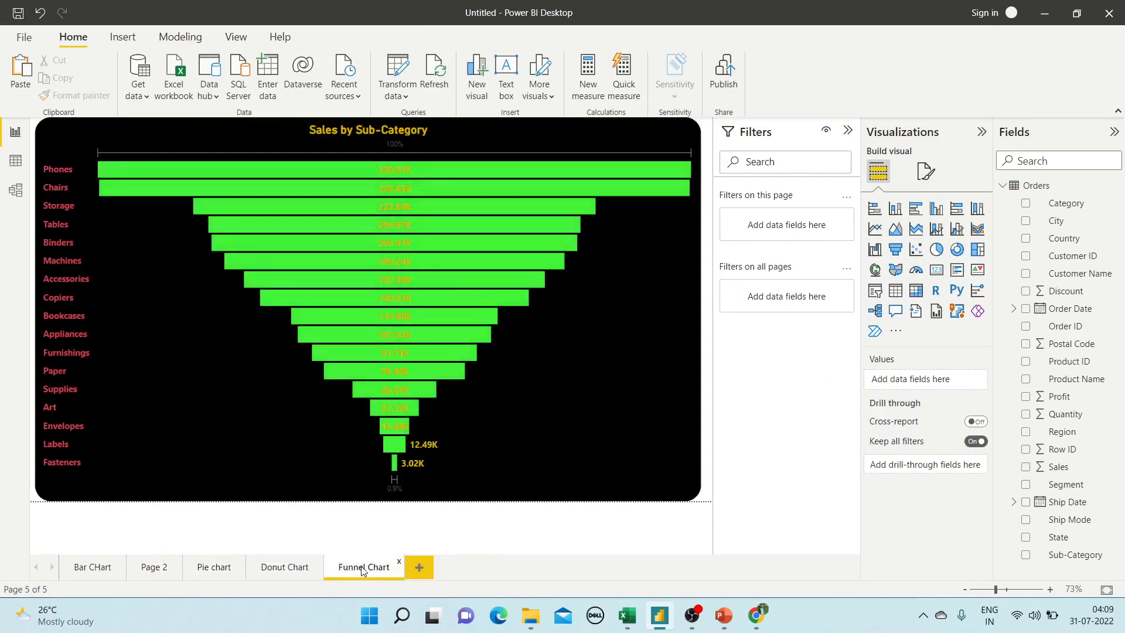